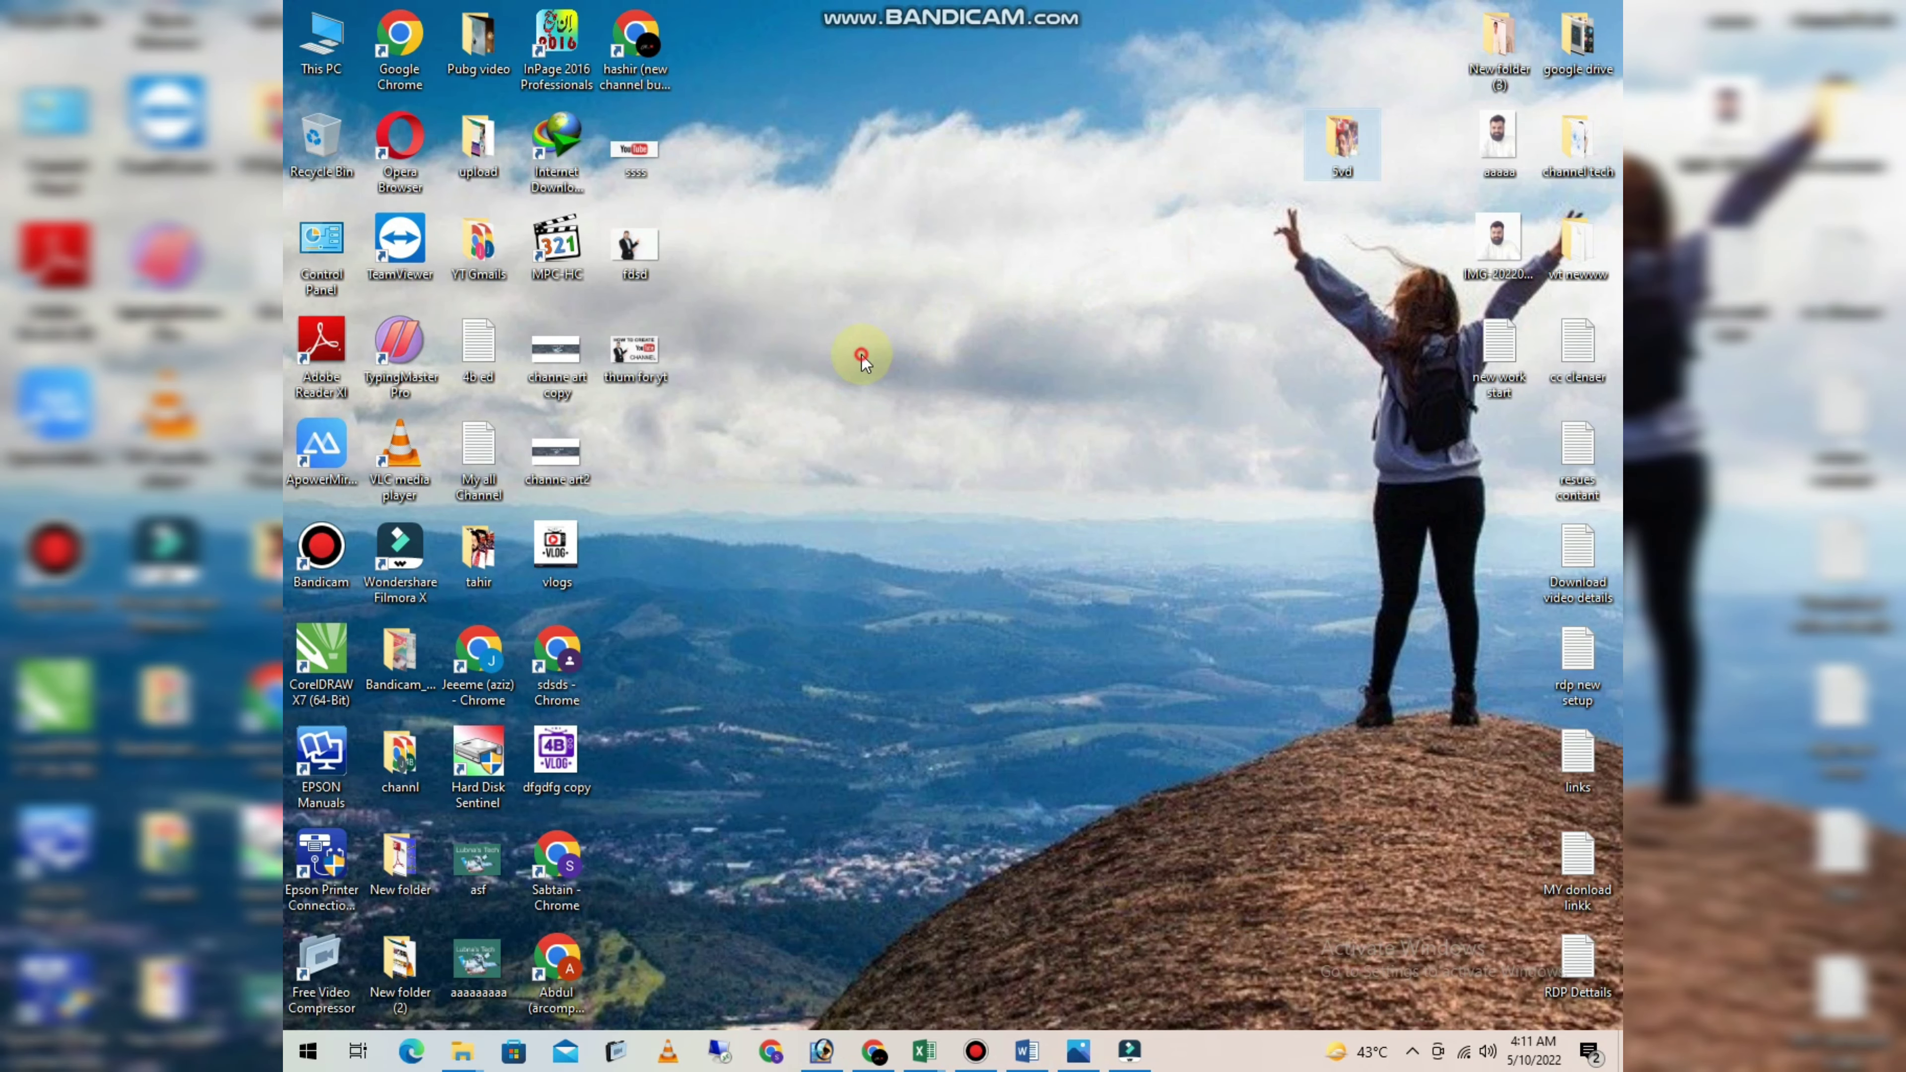
Step: Open the desktop images ssss and fdsd in Photoshop
{"action": "left_click", "coordinate": [861, 360]}
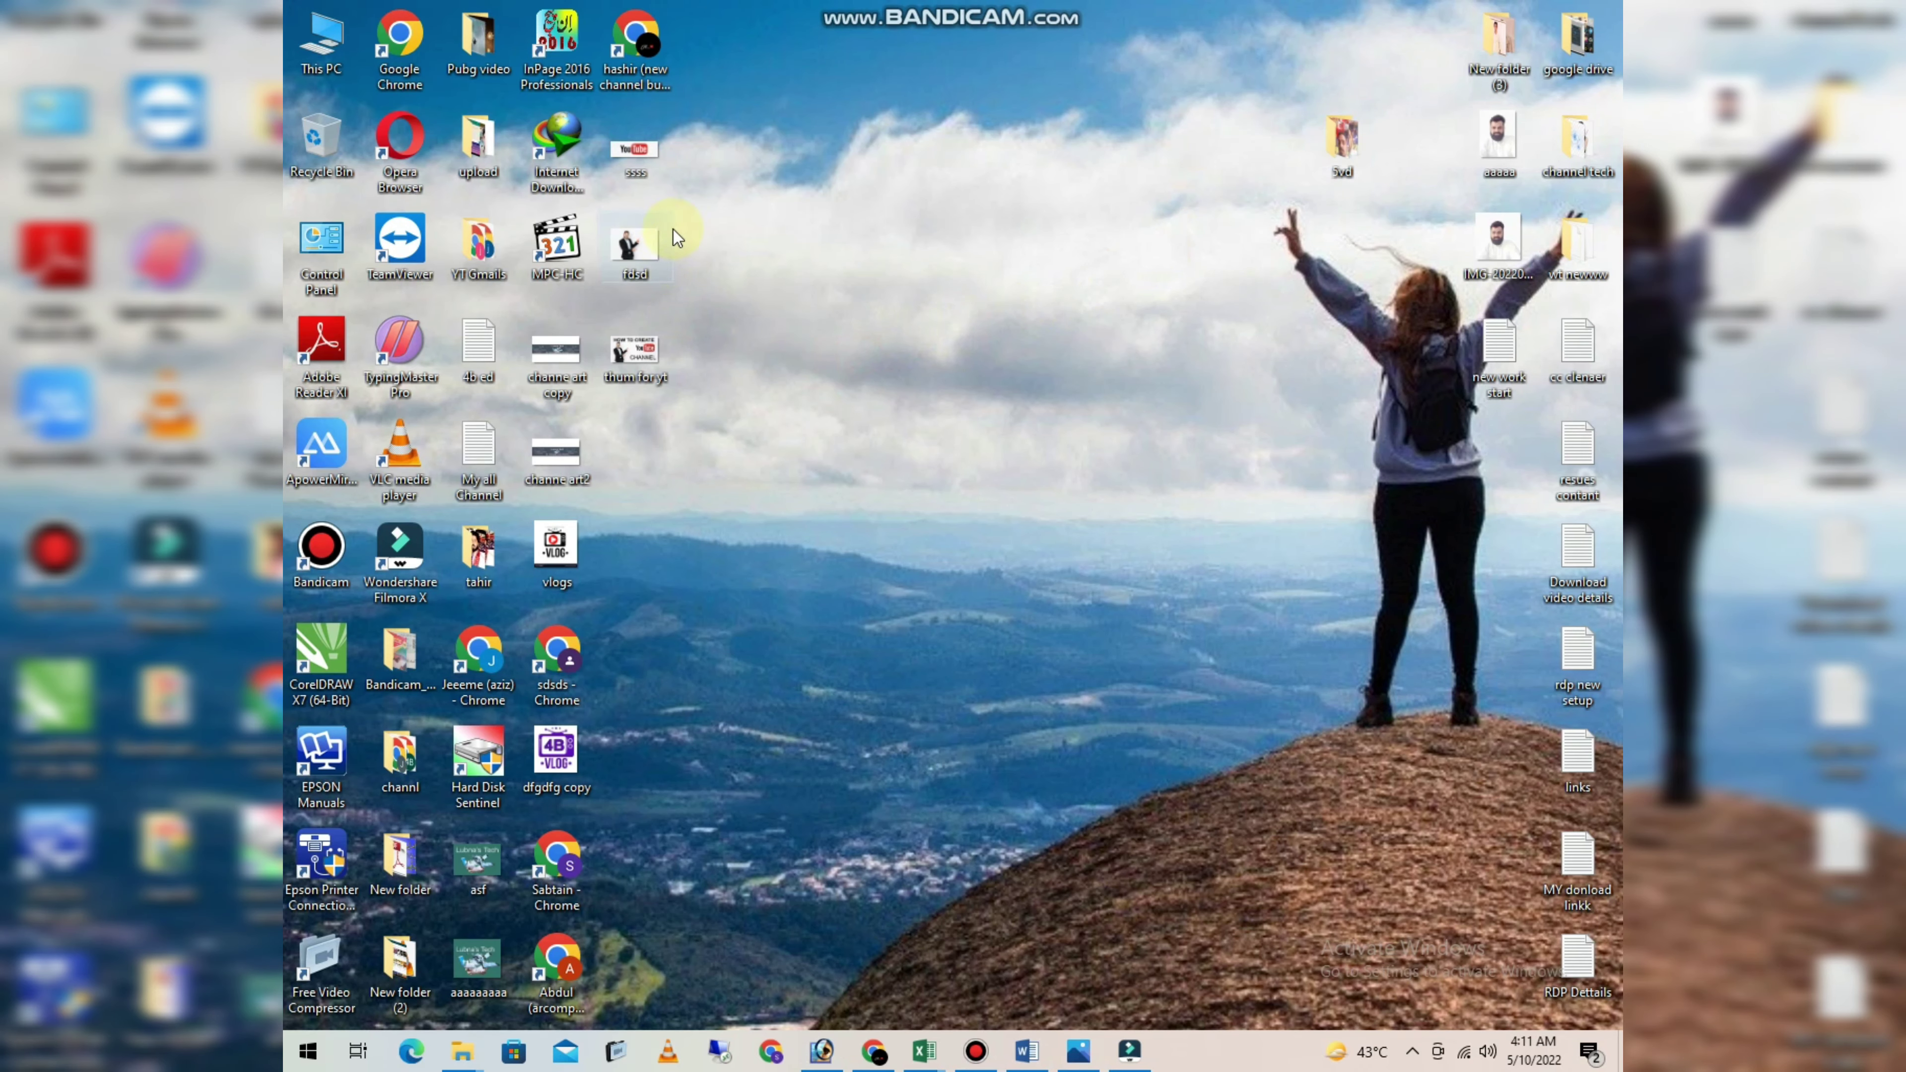
{"action": "left_click_drag", "start_coordinate": [718, 136], "coordinate": [619, 268]}
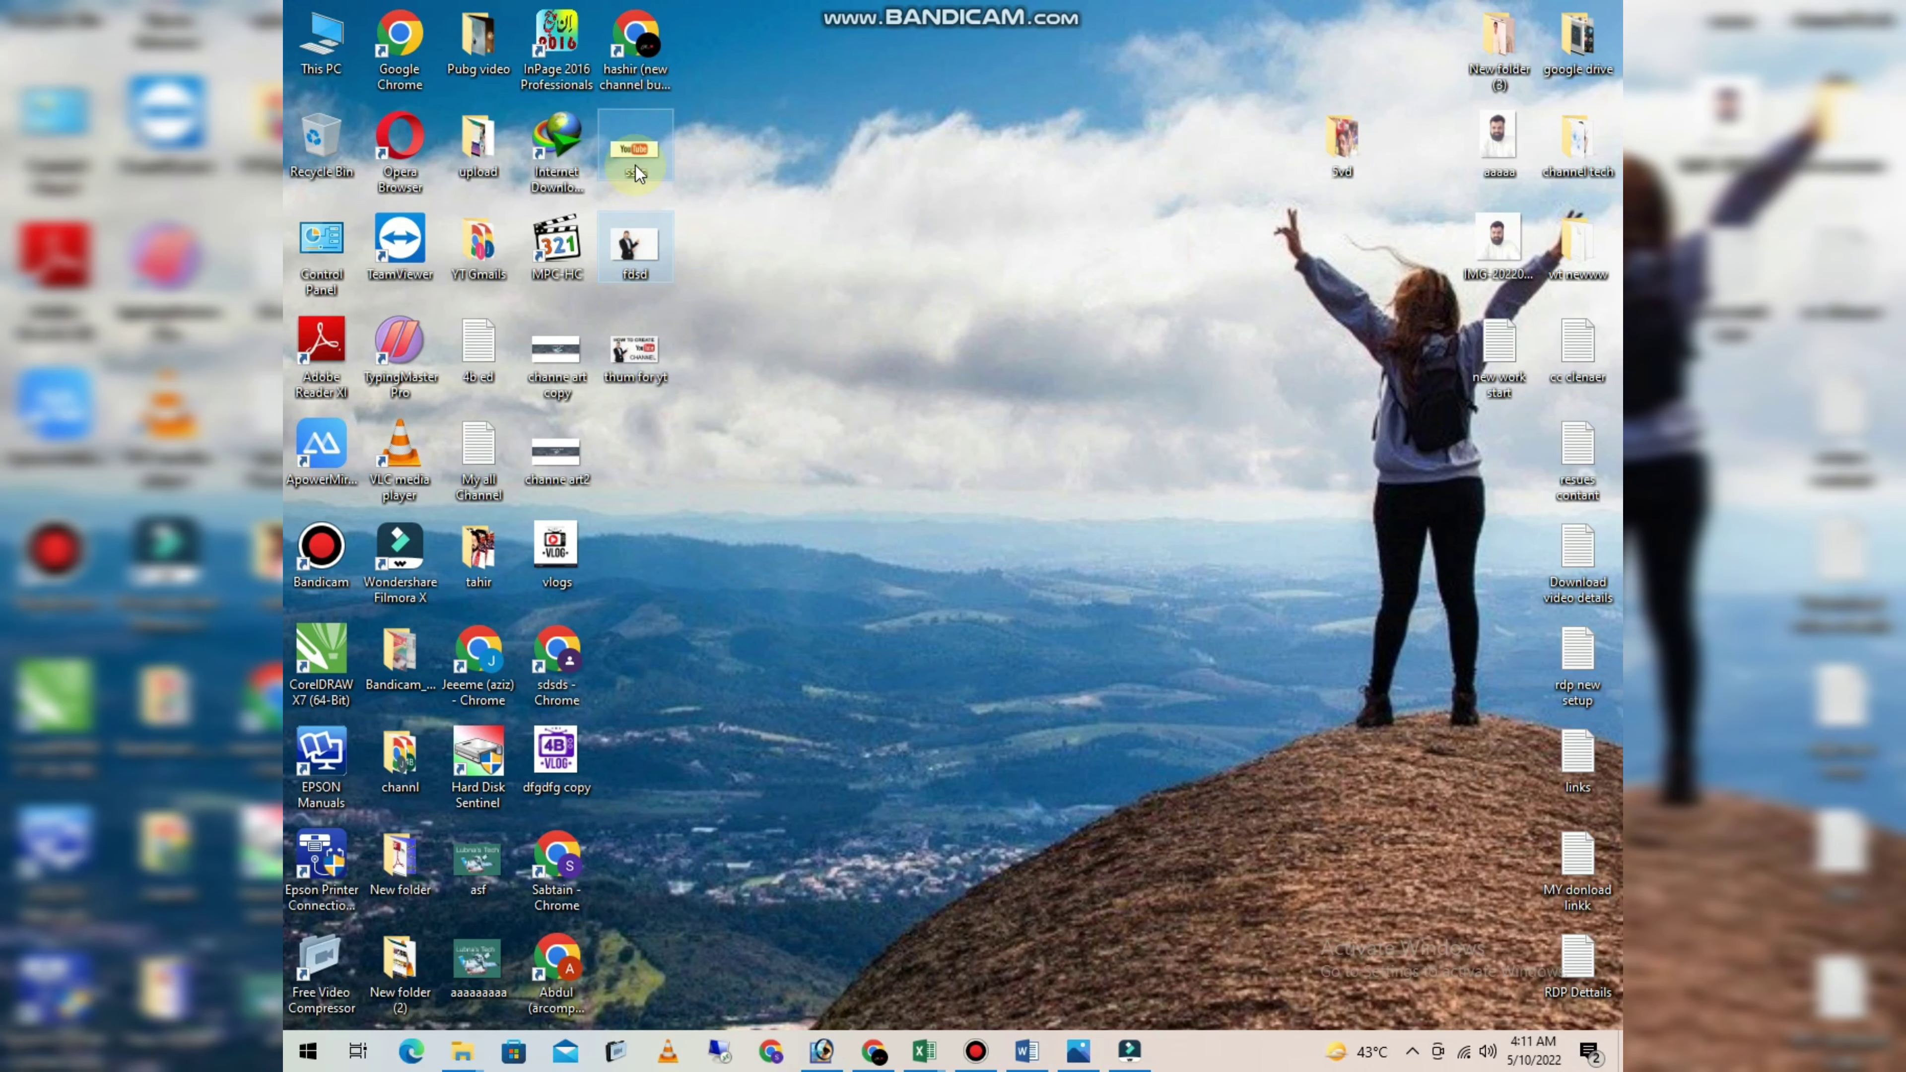
{"action": "left_click_drag", "start_coordinate": [632, 159], "coordinate": [855, 625]}
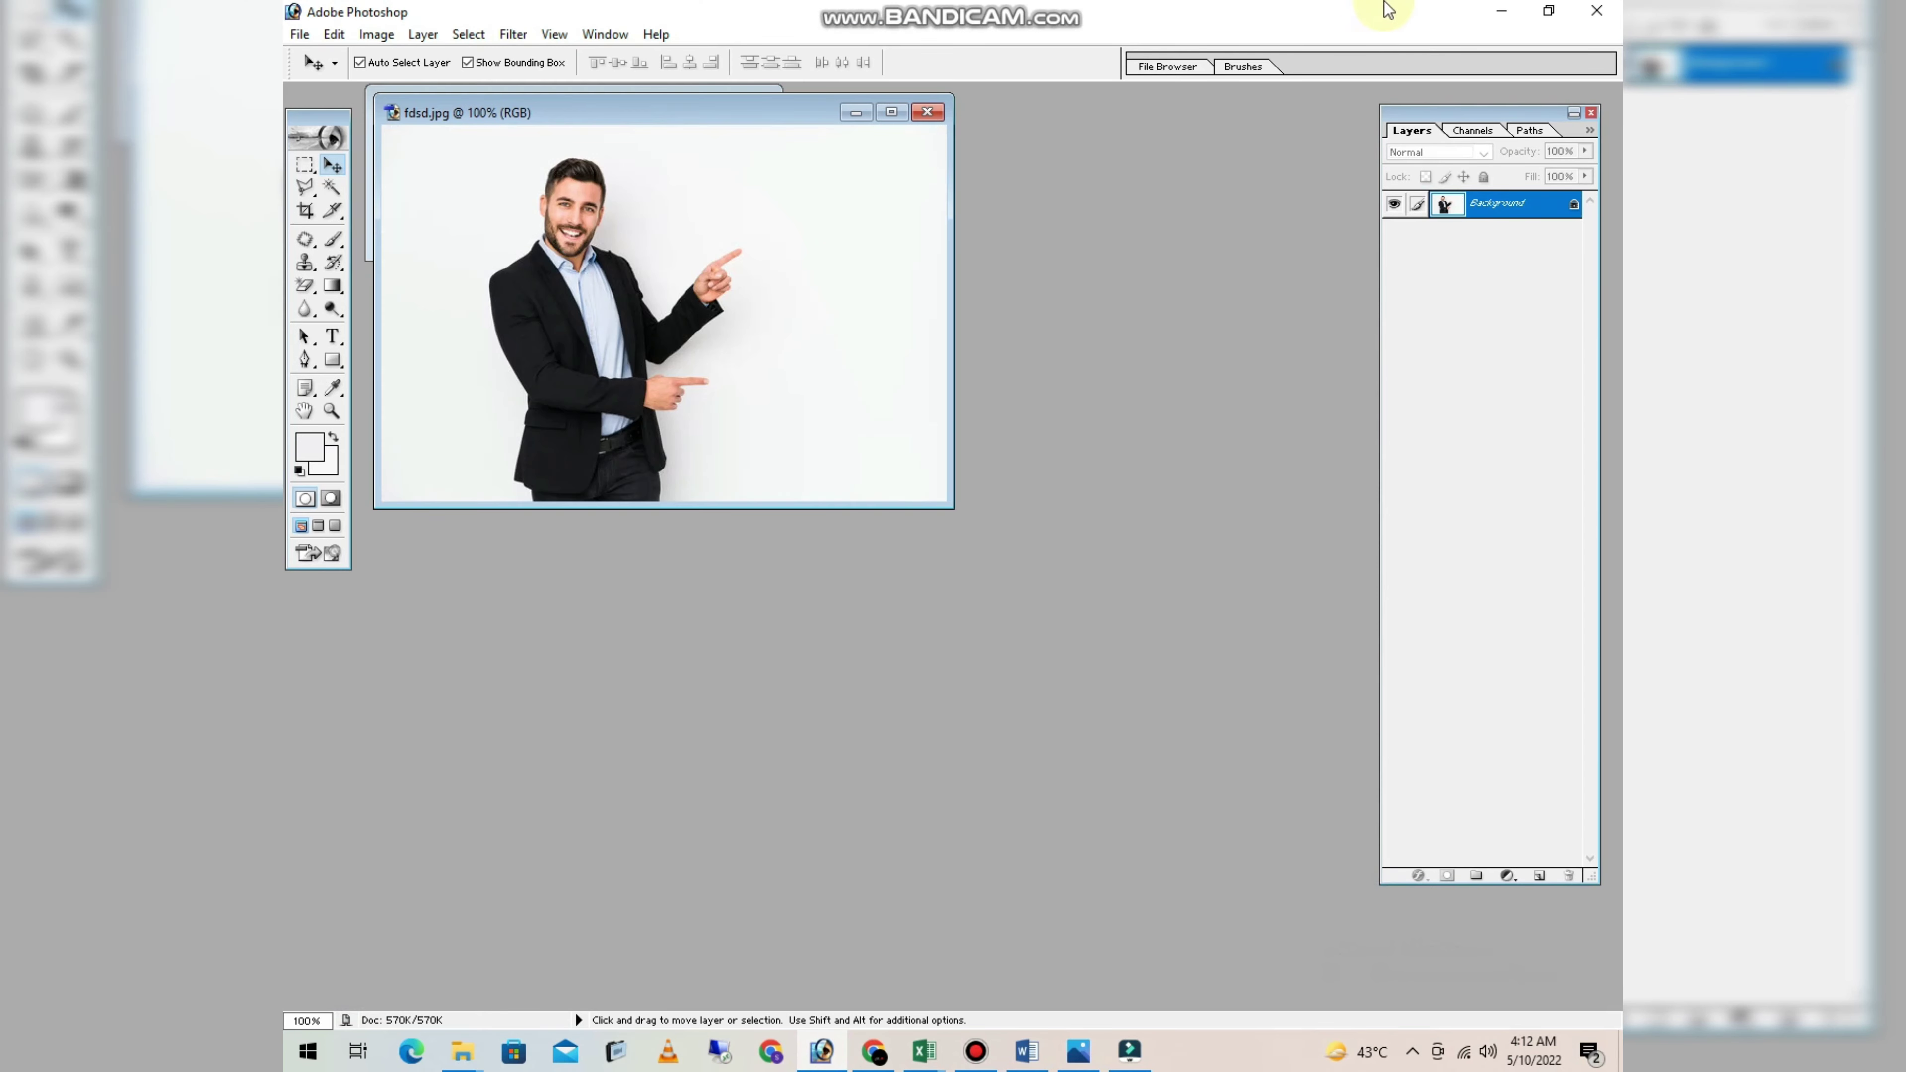
Step: Return to the desktop and open the images aaaaa and dfgdfg copy in Photoshop as well
{"action": "left_click", "coordinate": [1504, 13]}
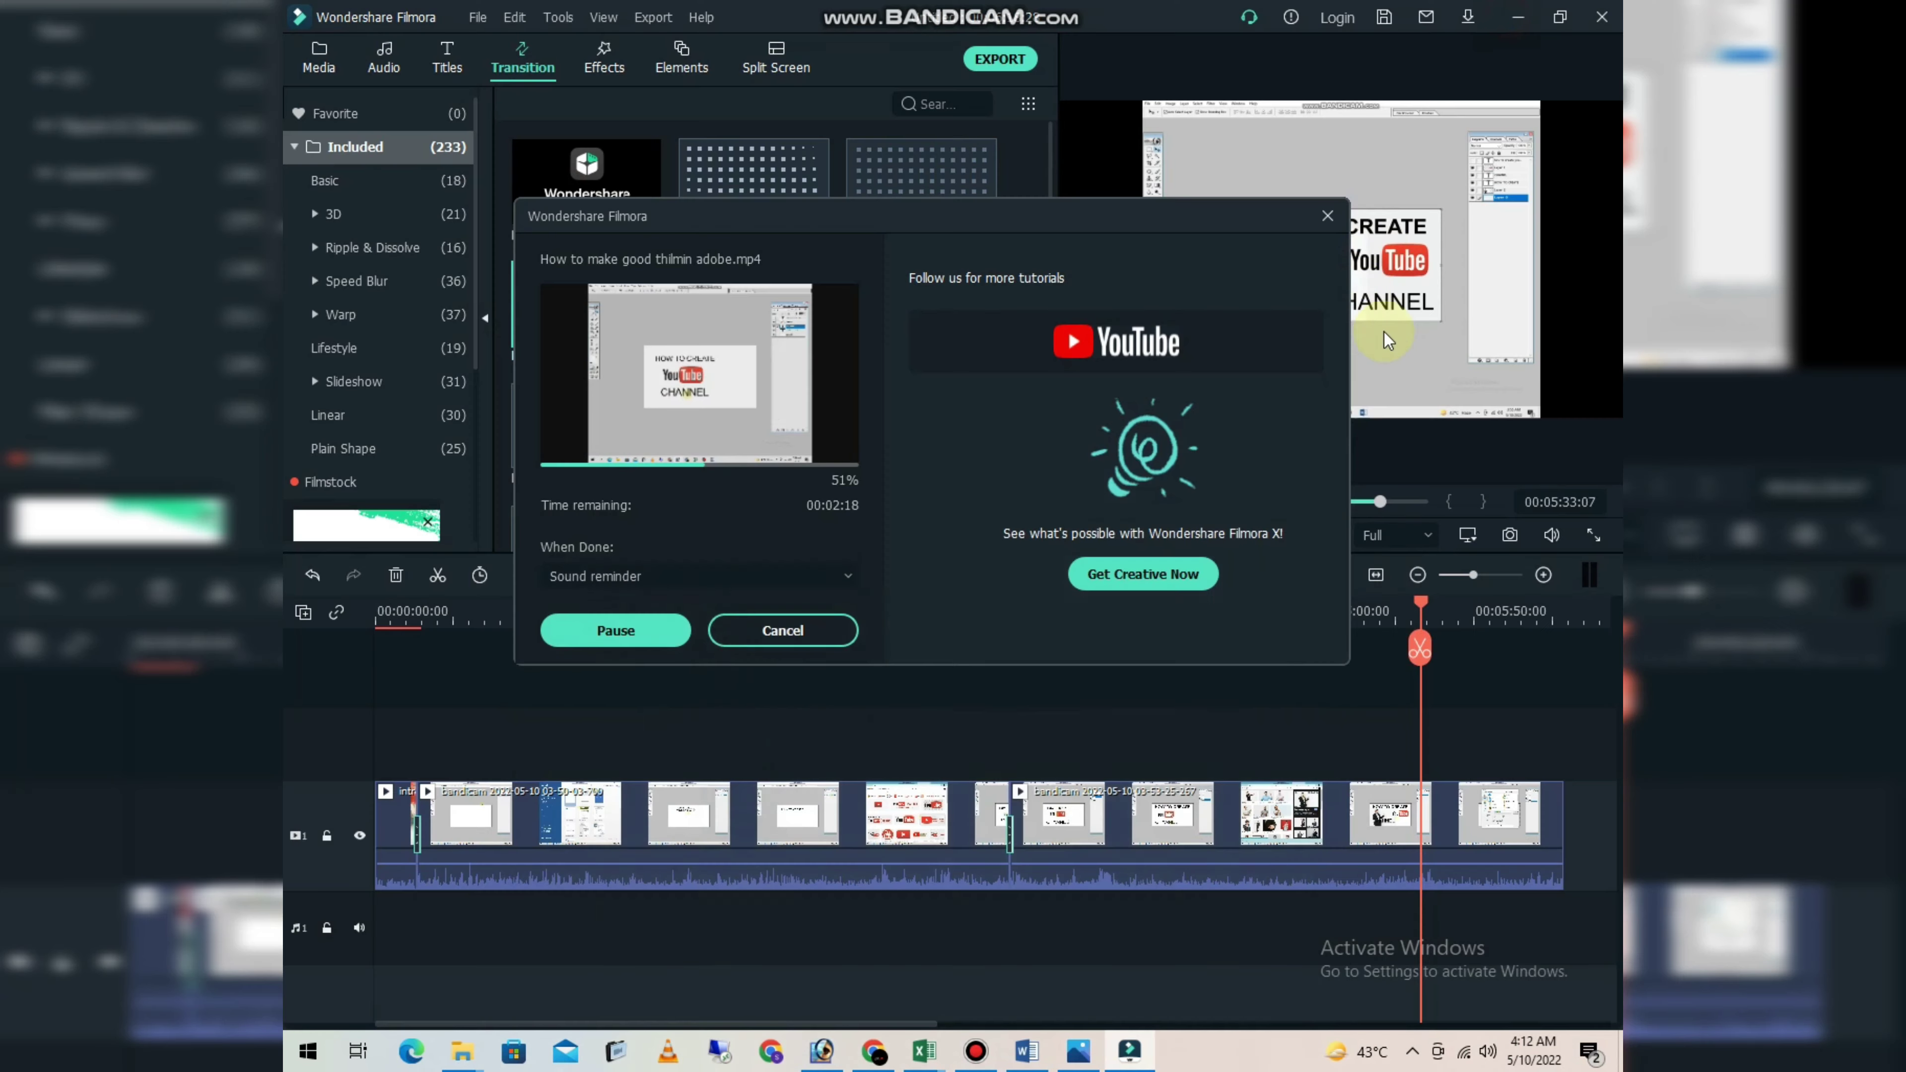
{"action": "left_click", "coordinate": [1512, 18]}
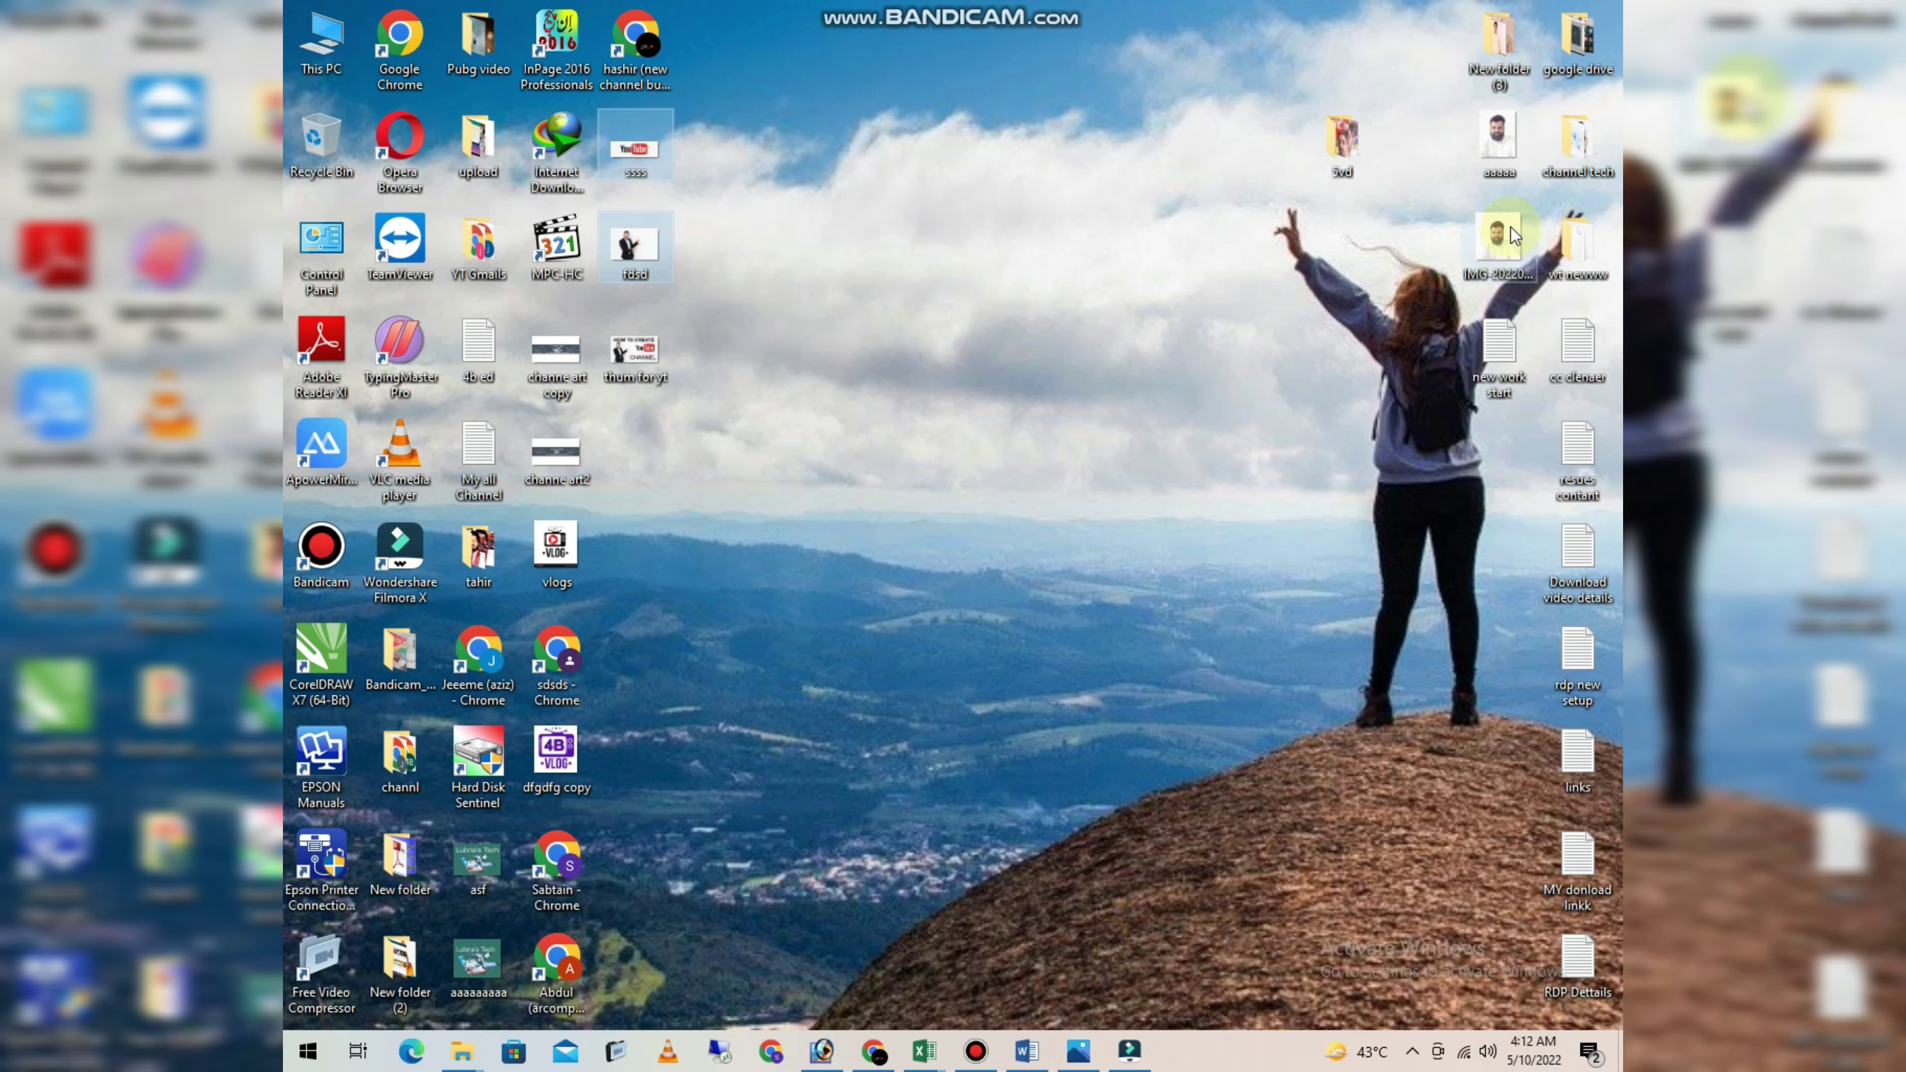
{"action": "left_click_drag", "start_coordinate": [1490, 148], "coordinate": [682, 666]}
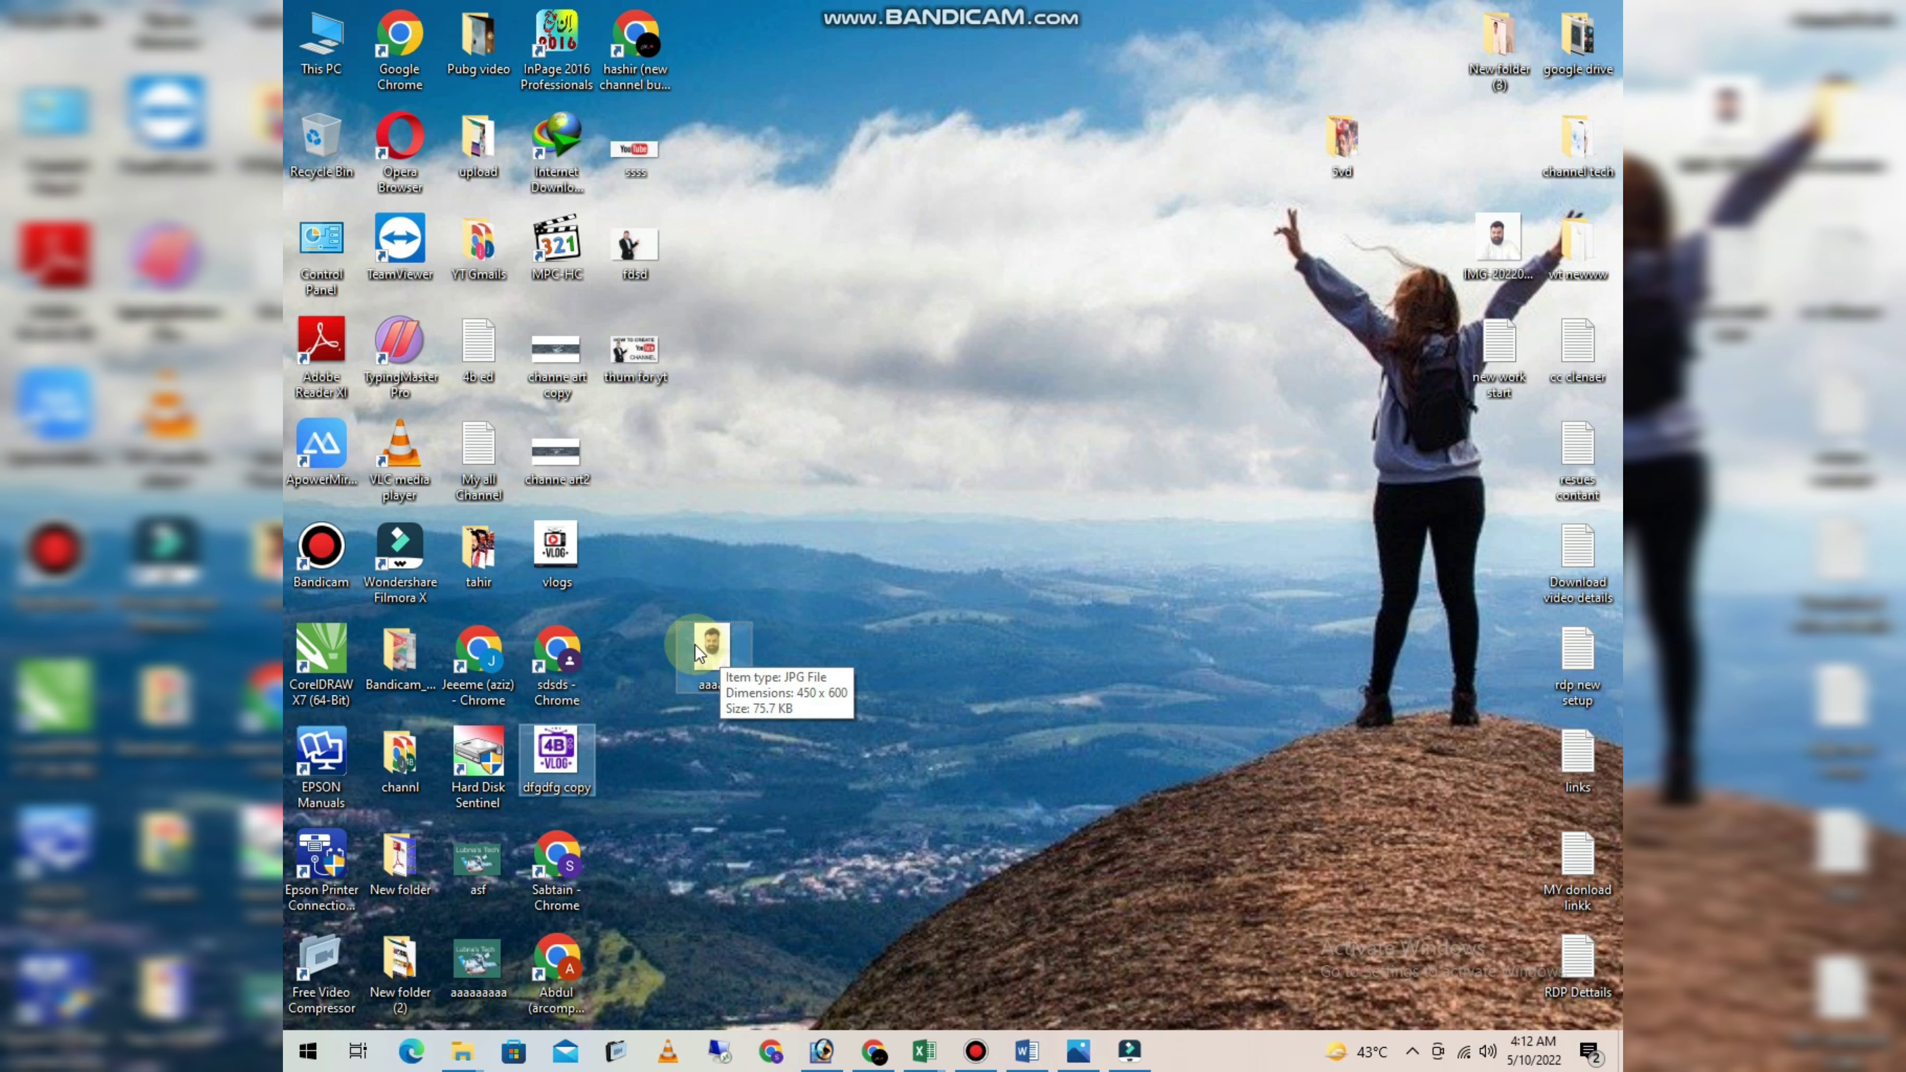
{"action": "left_click", "coordinate": [821, 1055]}
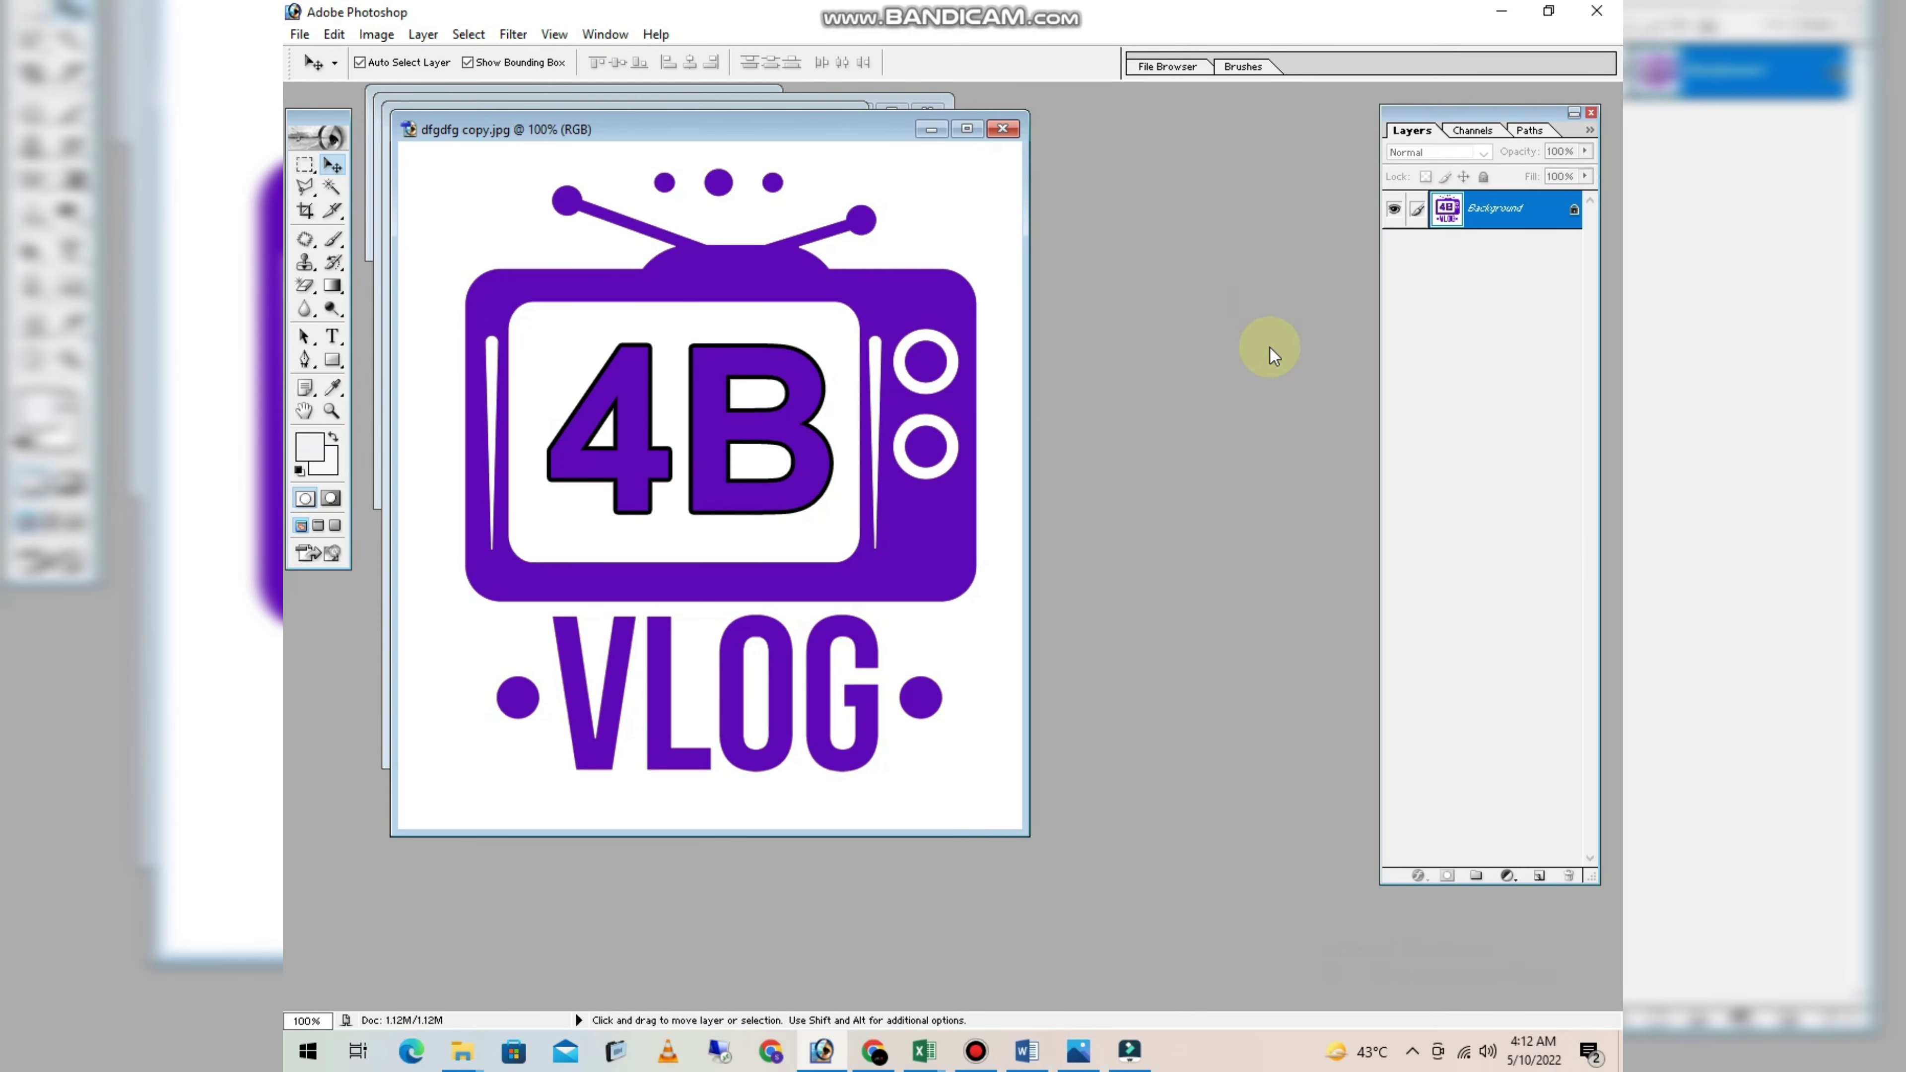
Step: Convert the 4B VLOG logo's background to Layer 0 and delete the white around the TV and inside its screen using the Magic Wand
{"action": "double_click", "coordinate": [1520, 218]}
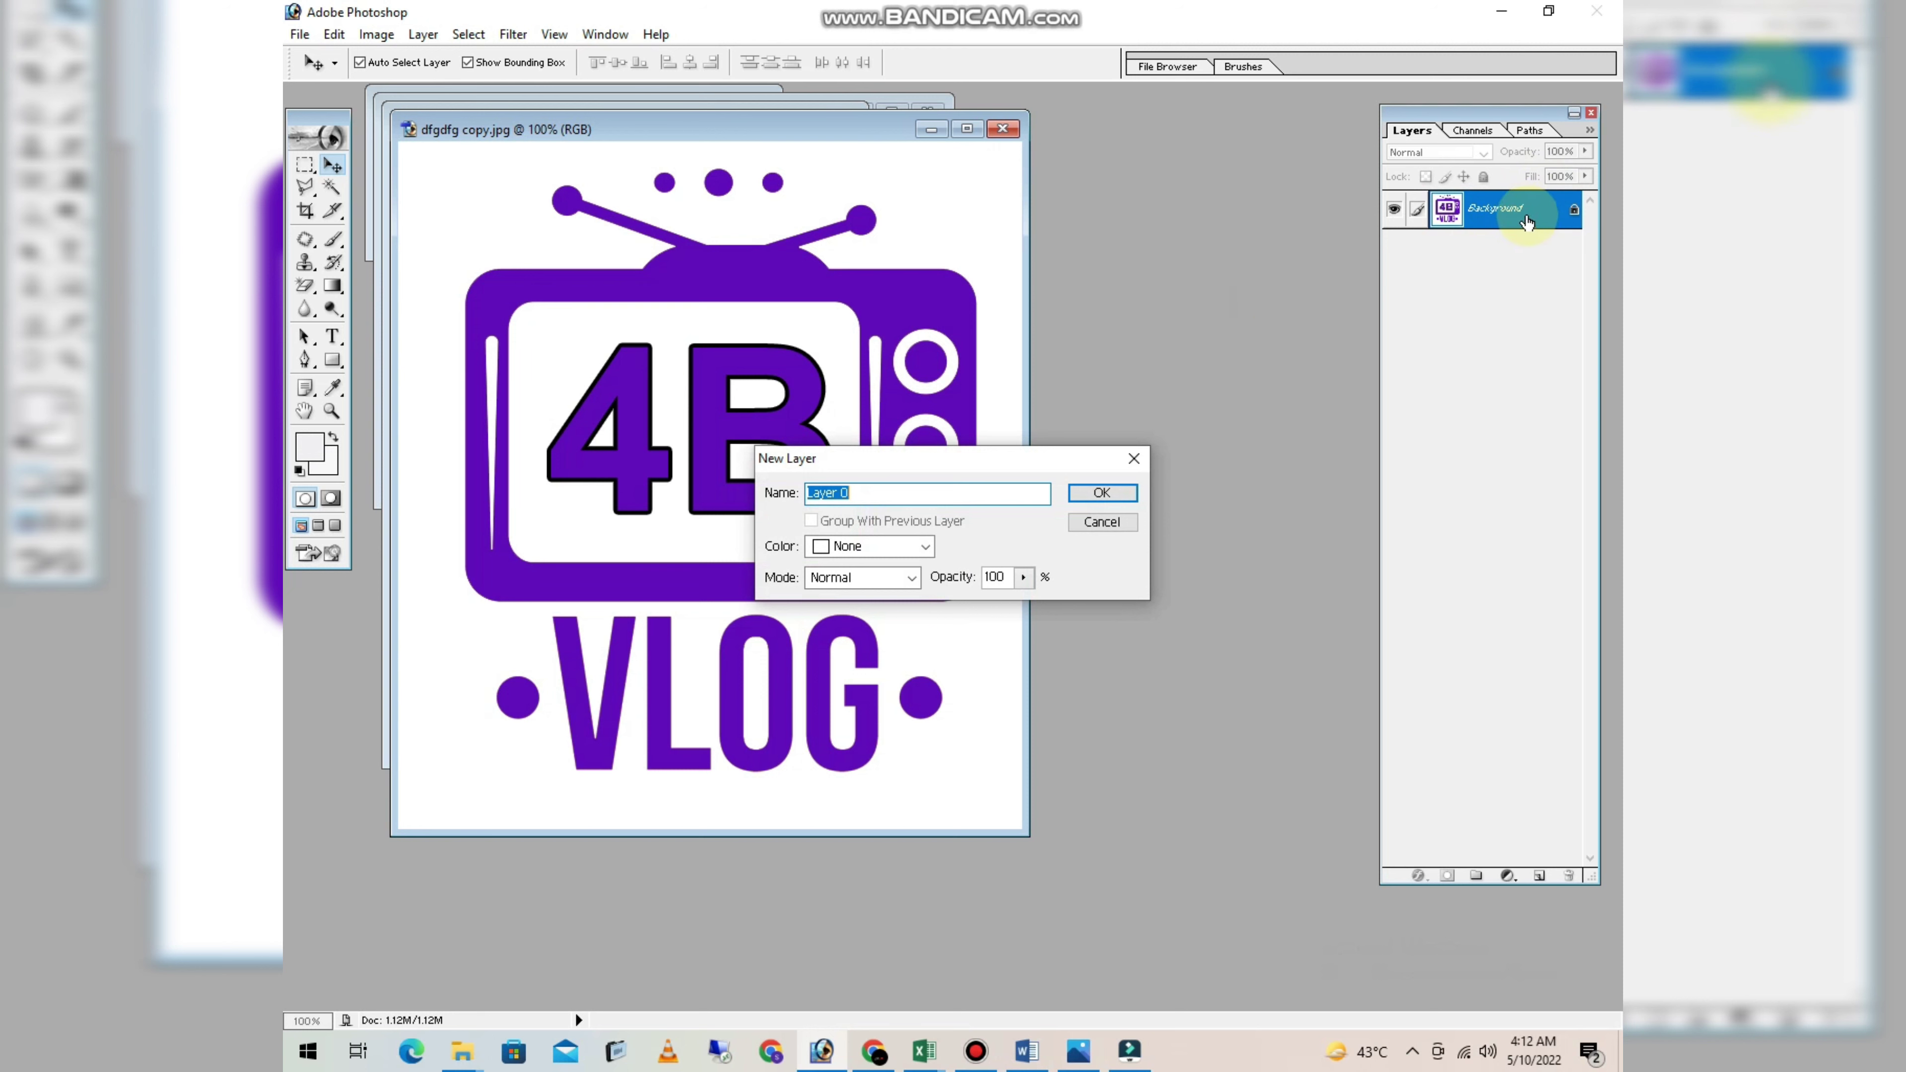
{"action": "left_click", "coordinate": [1103, 496]}
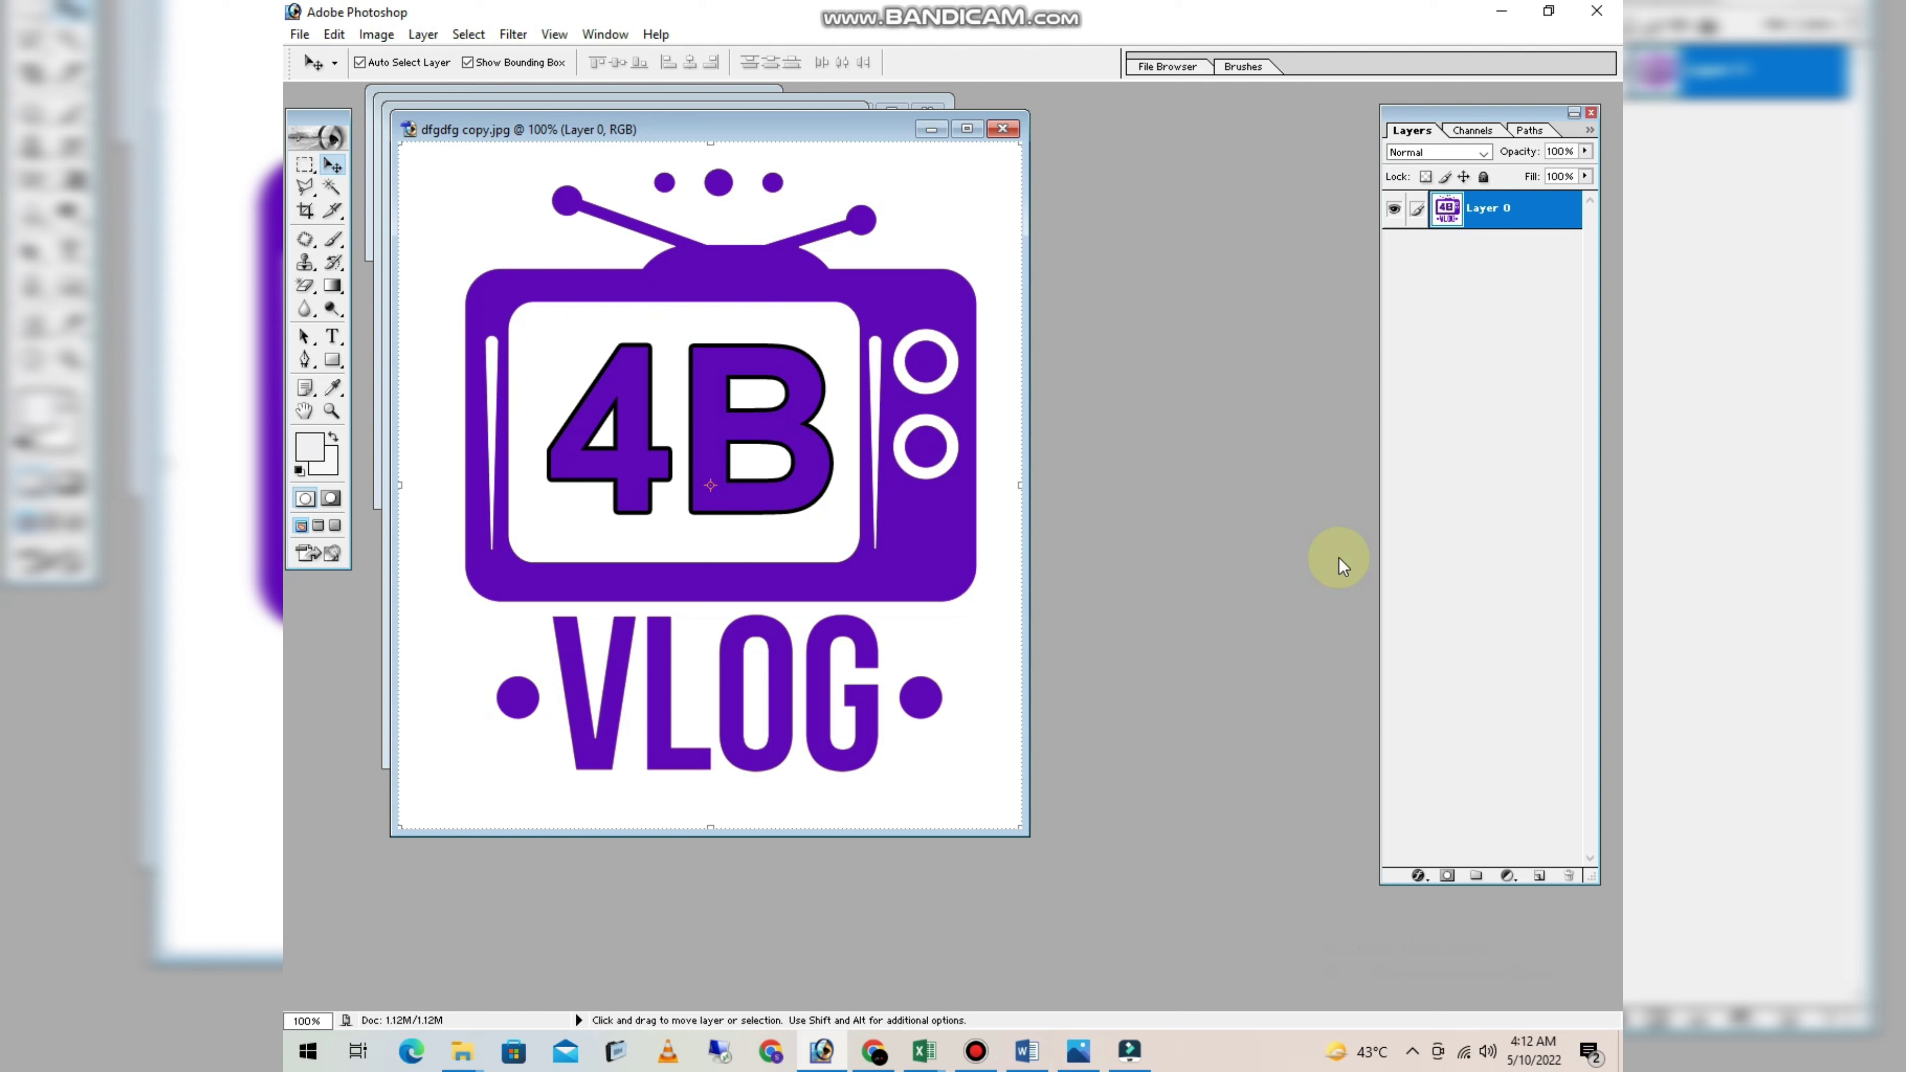
{"action": "key", "text": "w"}
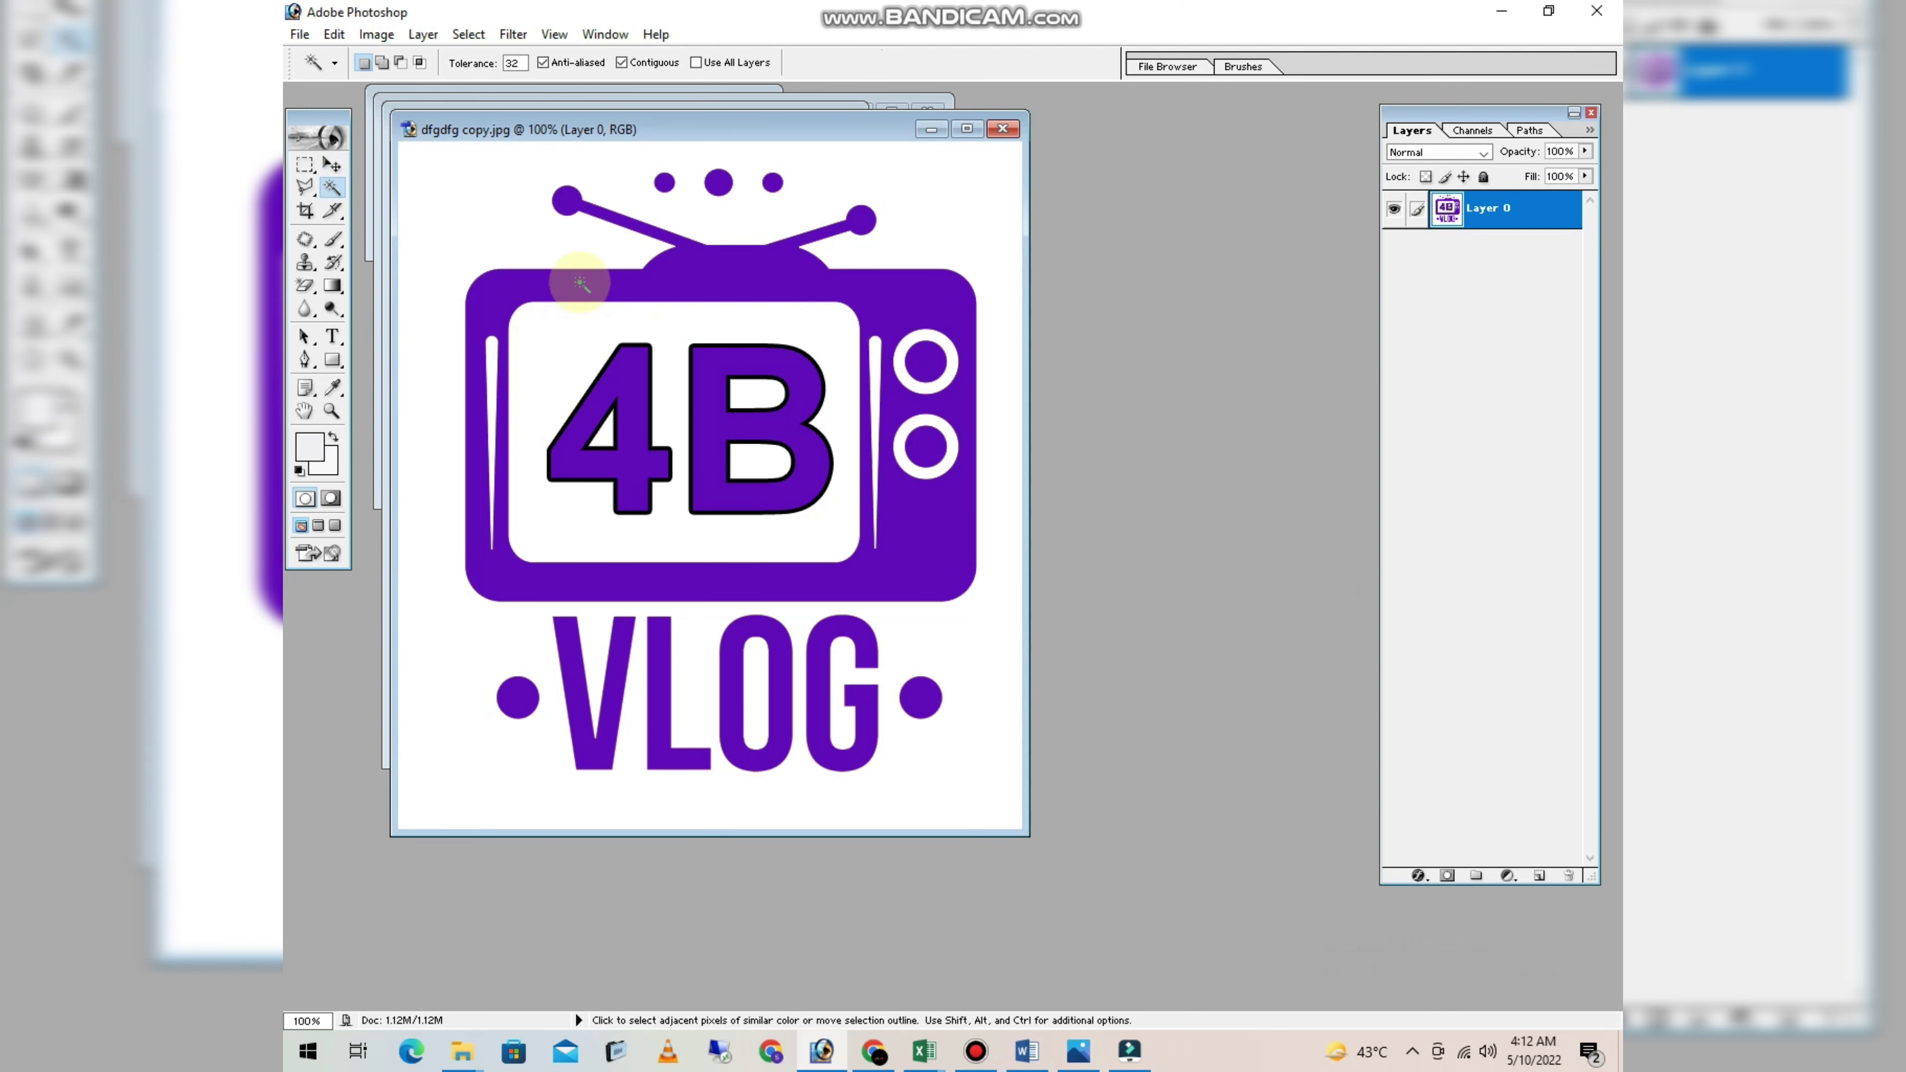
{"action": "left_click", "coordinate": [495, 227]}
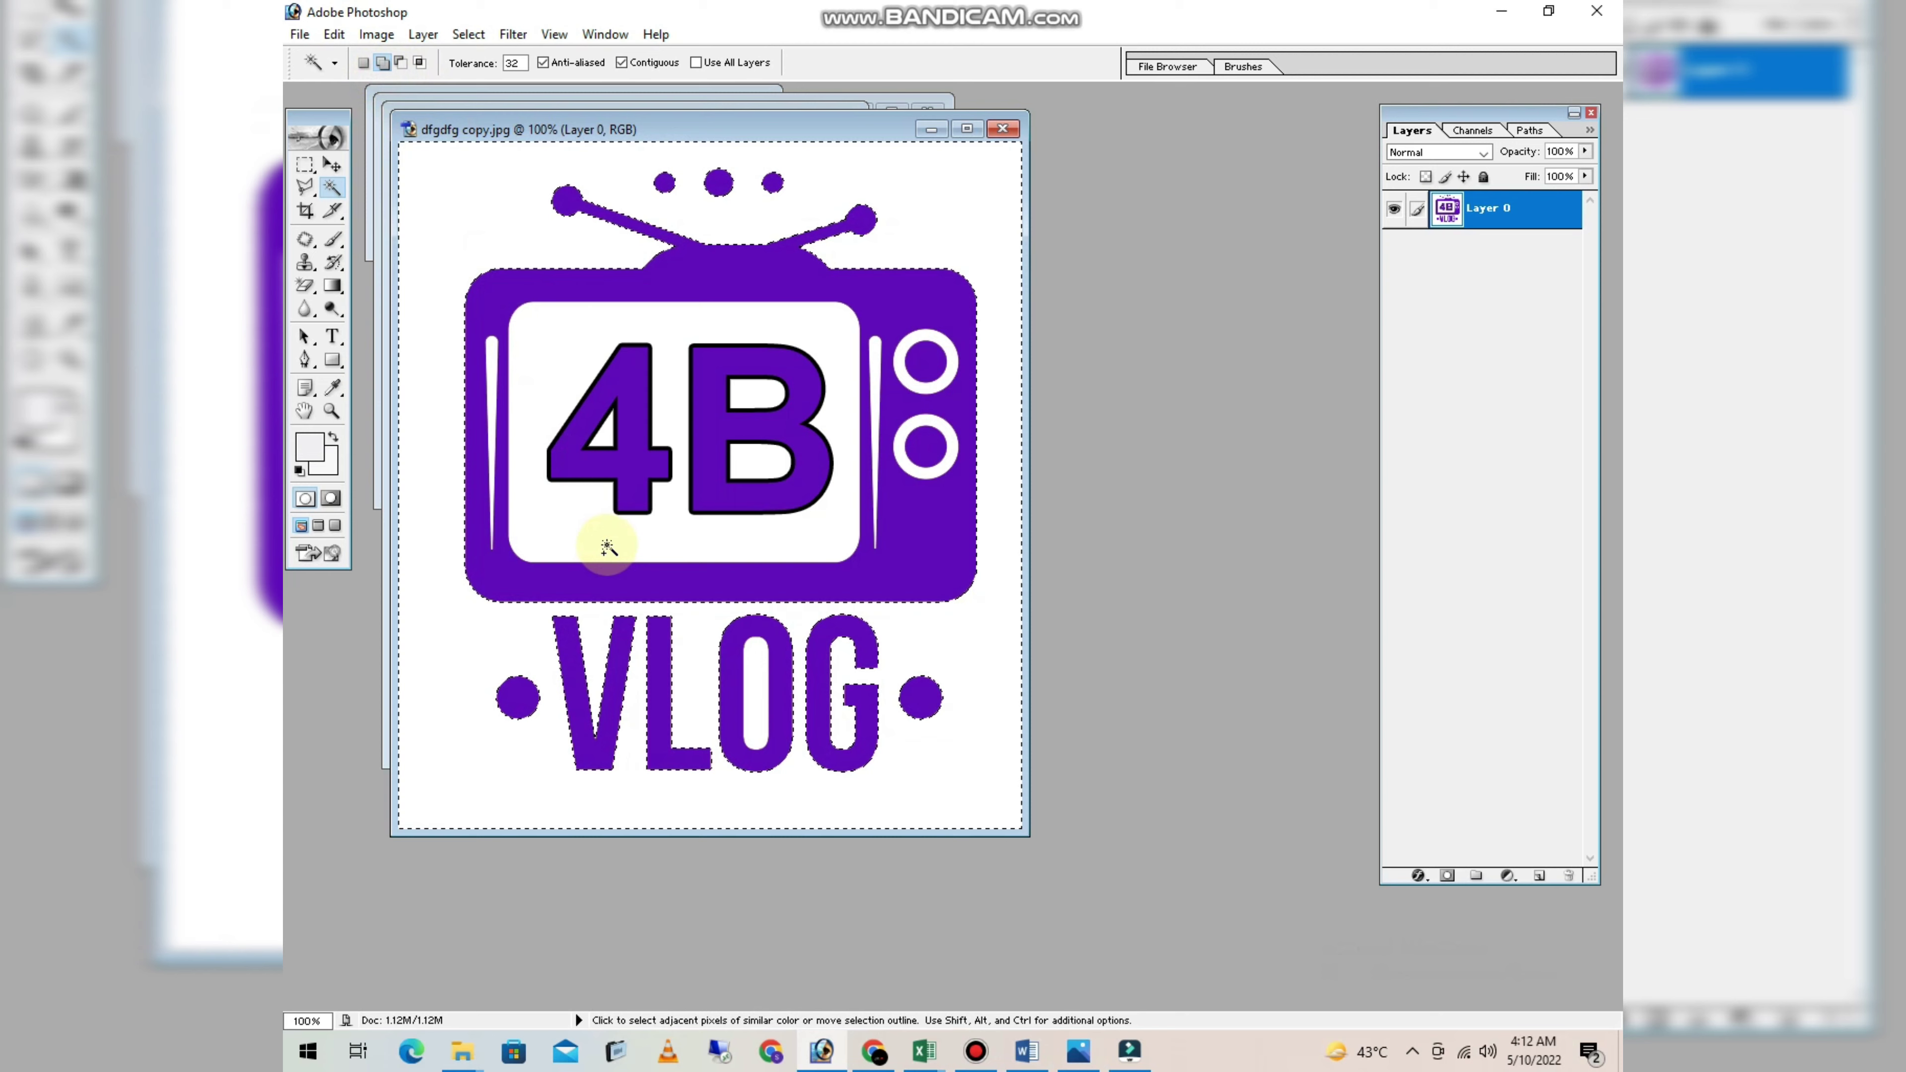
{"action": "left_click", "coordinate": [583, 460], "text": "shift"}
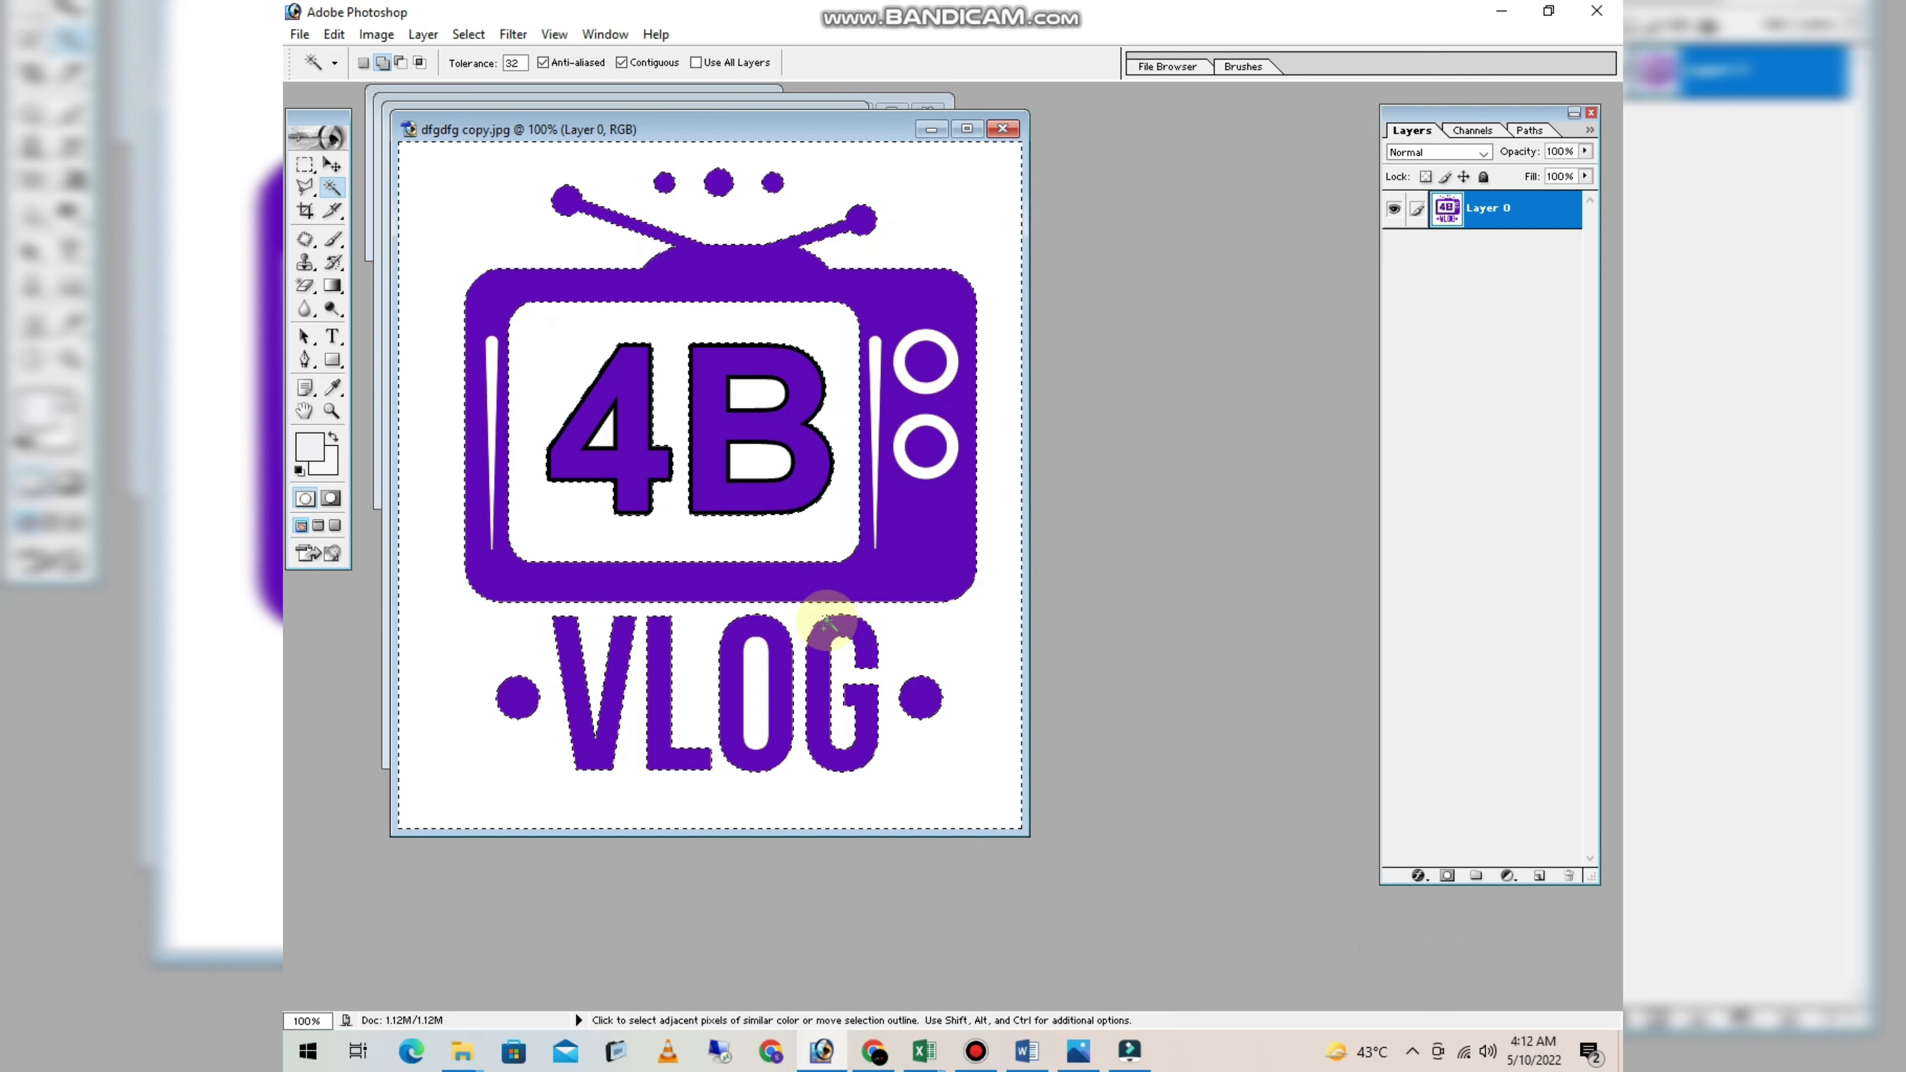
{"action": "key", "text": "Delete"}
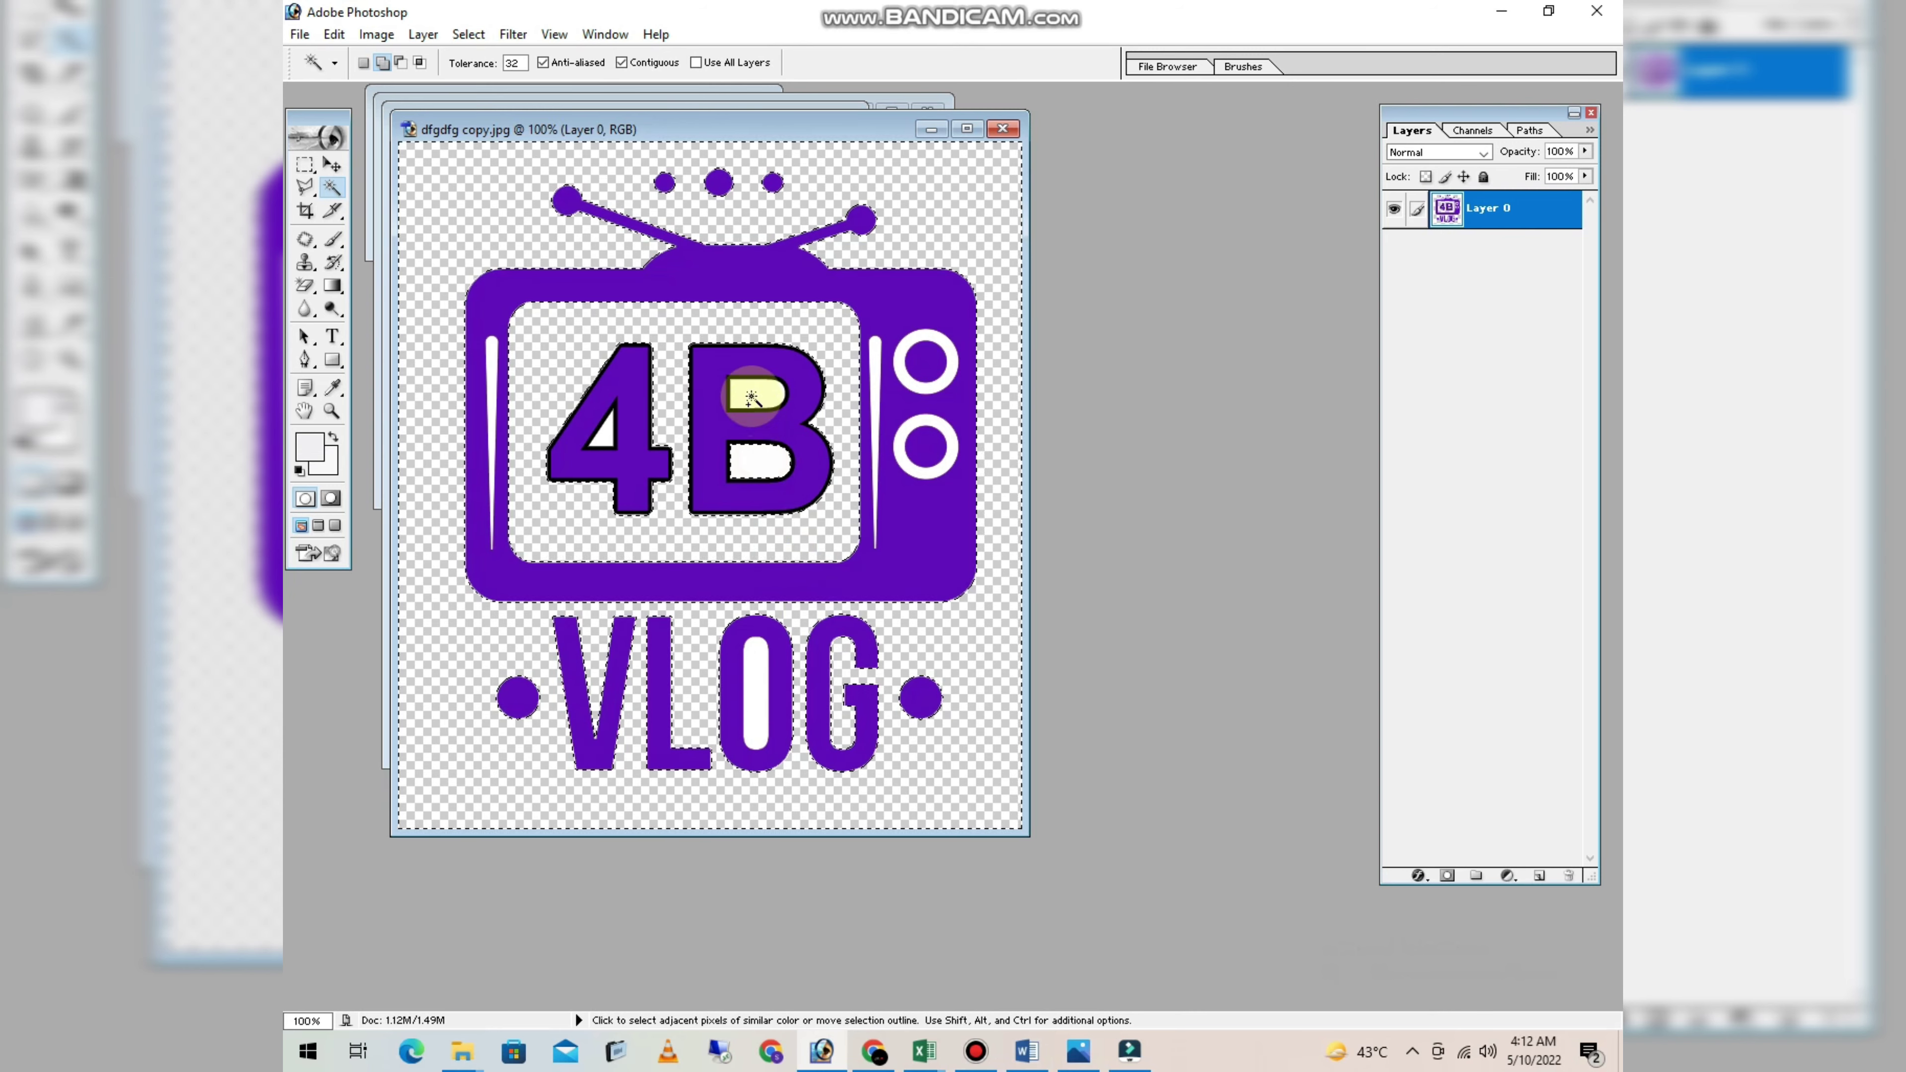
Step: Delete the remaining white areas in the 4B characters, the TV's side slits, the knob rings and the O of VLOG
{"action": "left_click", "coordinate": [489, 434]}
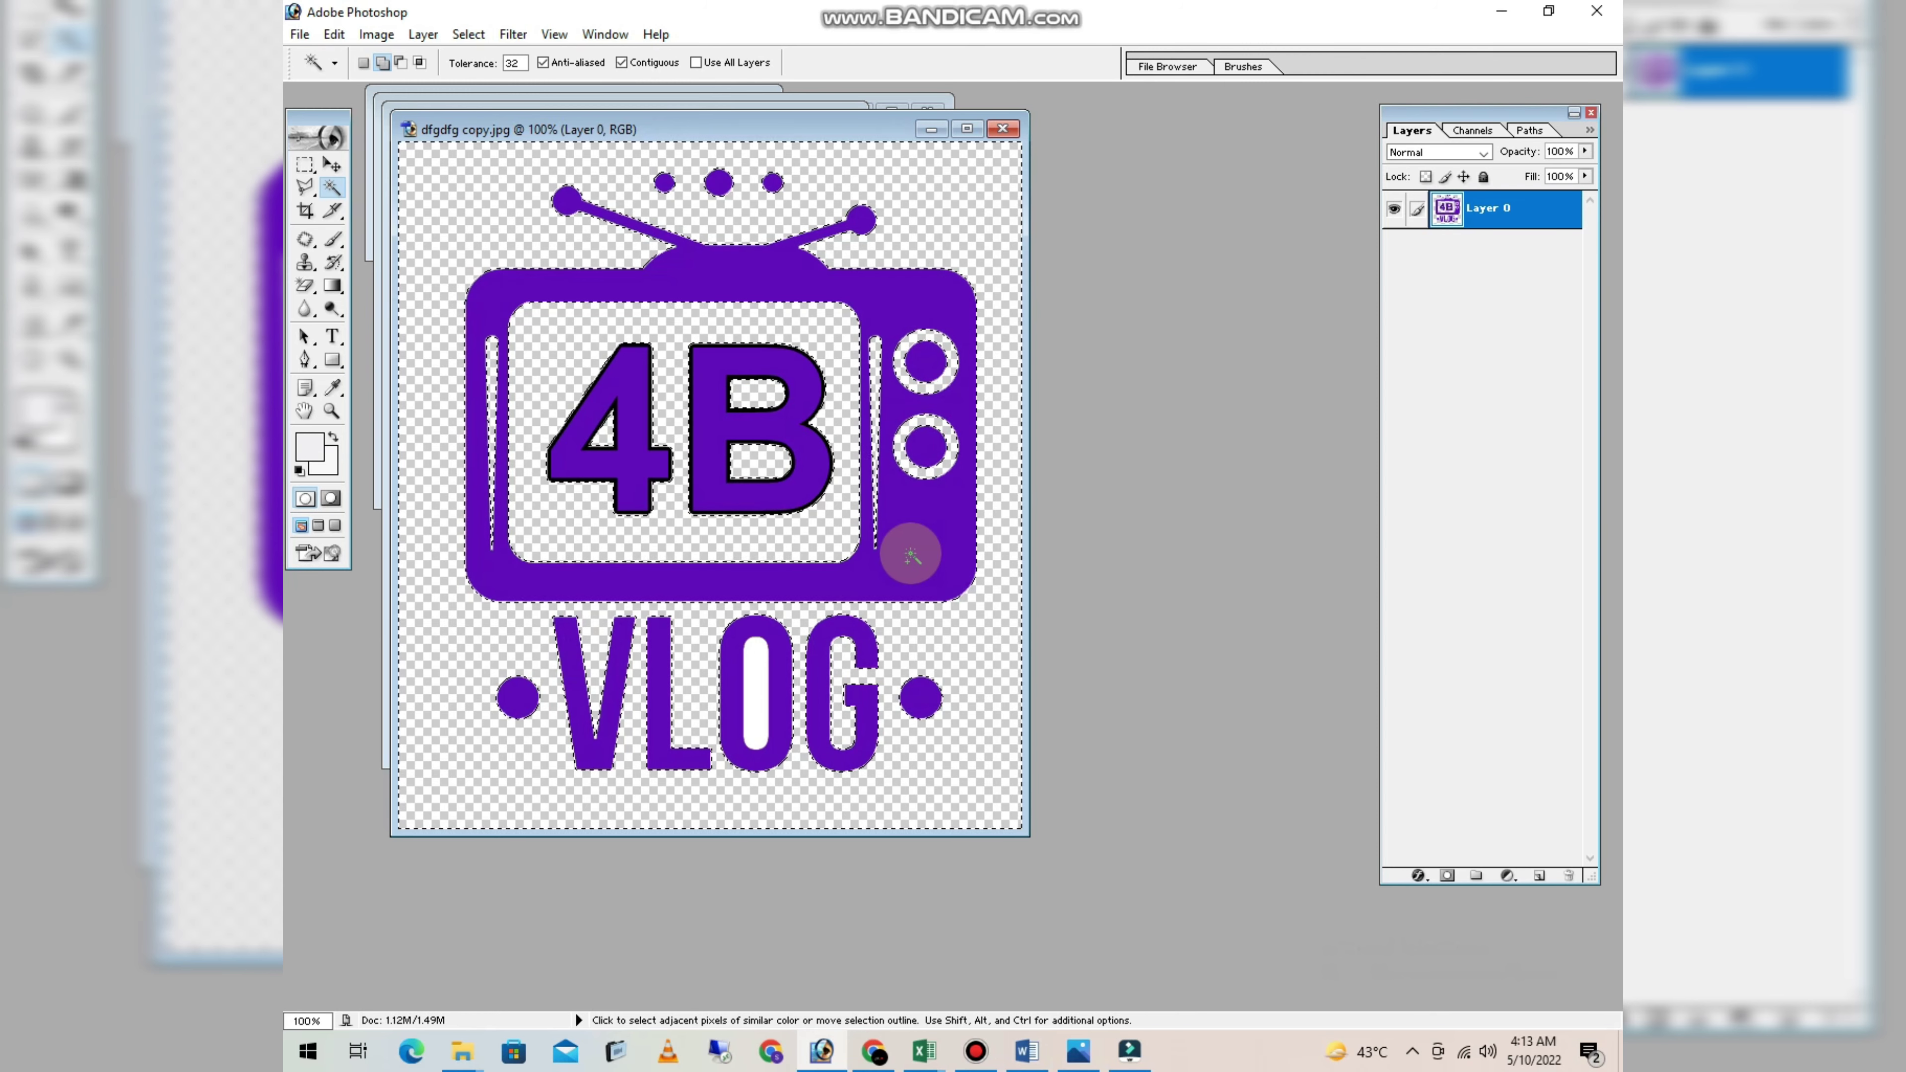
{"action": "key", "text": "ctrl+d"}
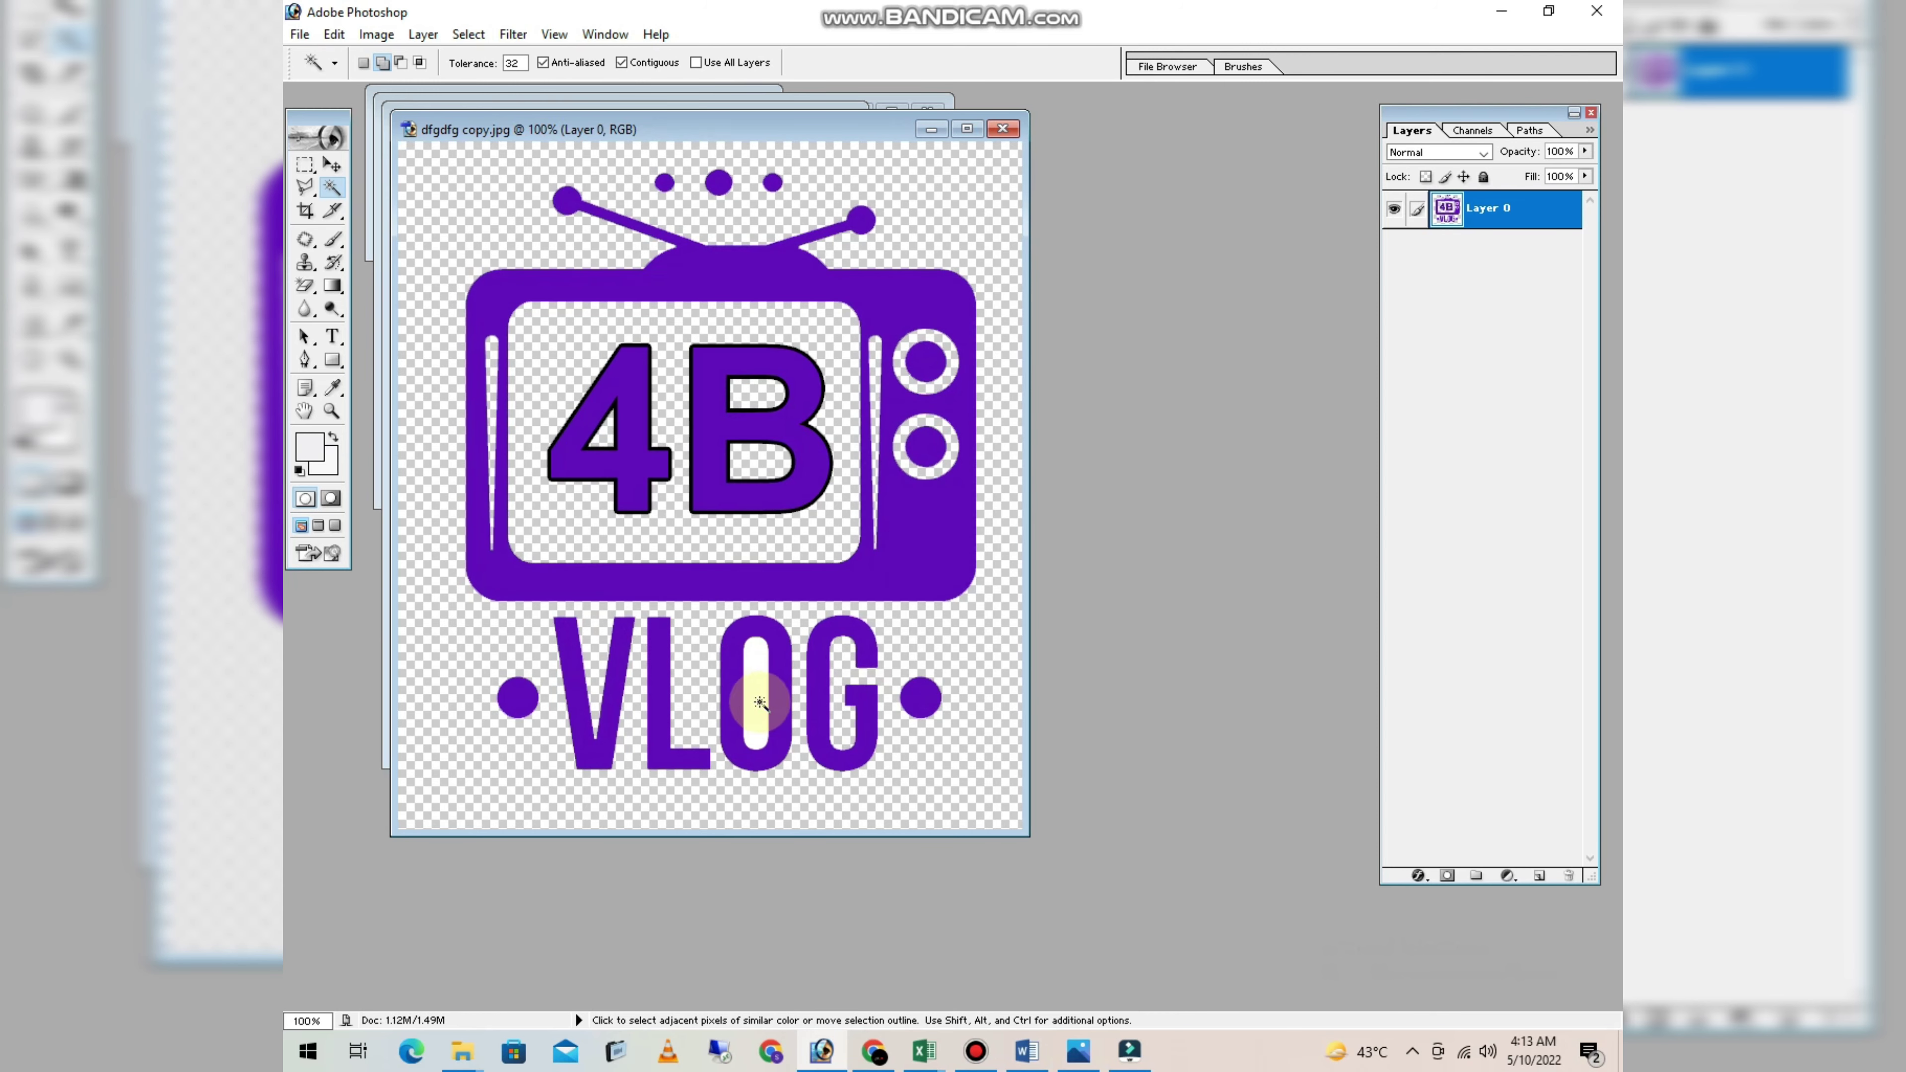
{"action": "key", "text": "f"}
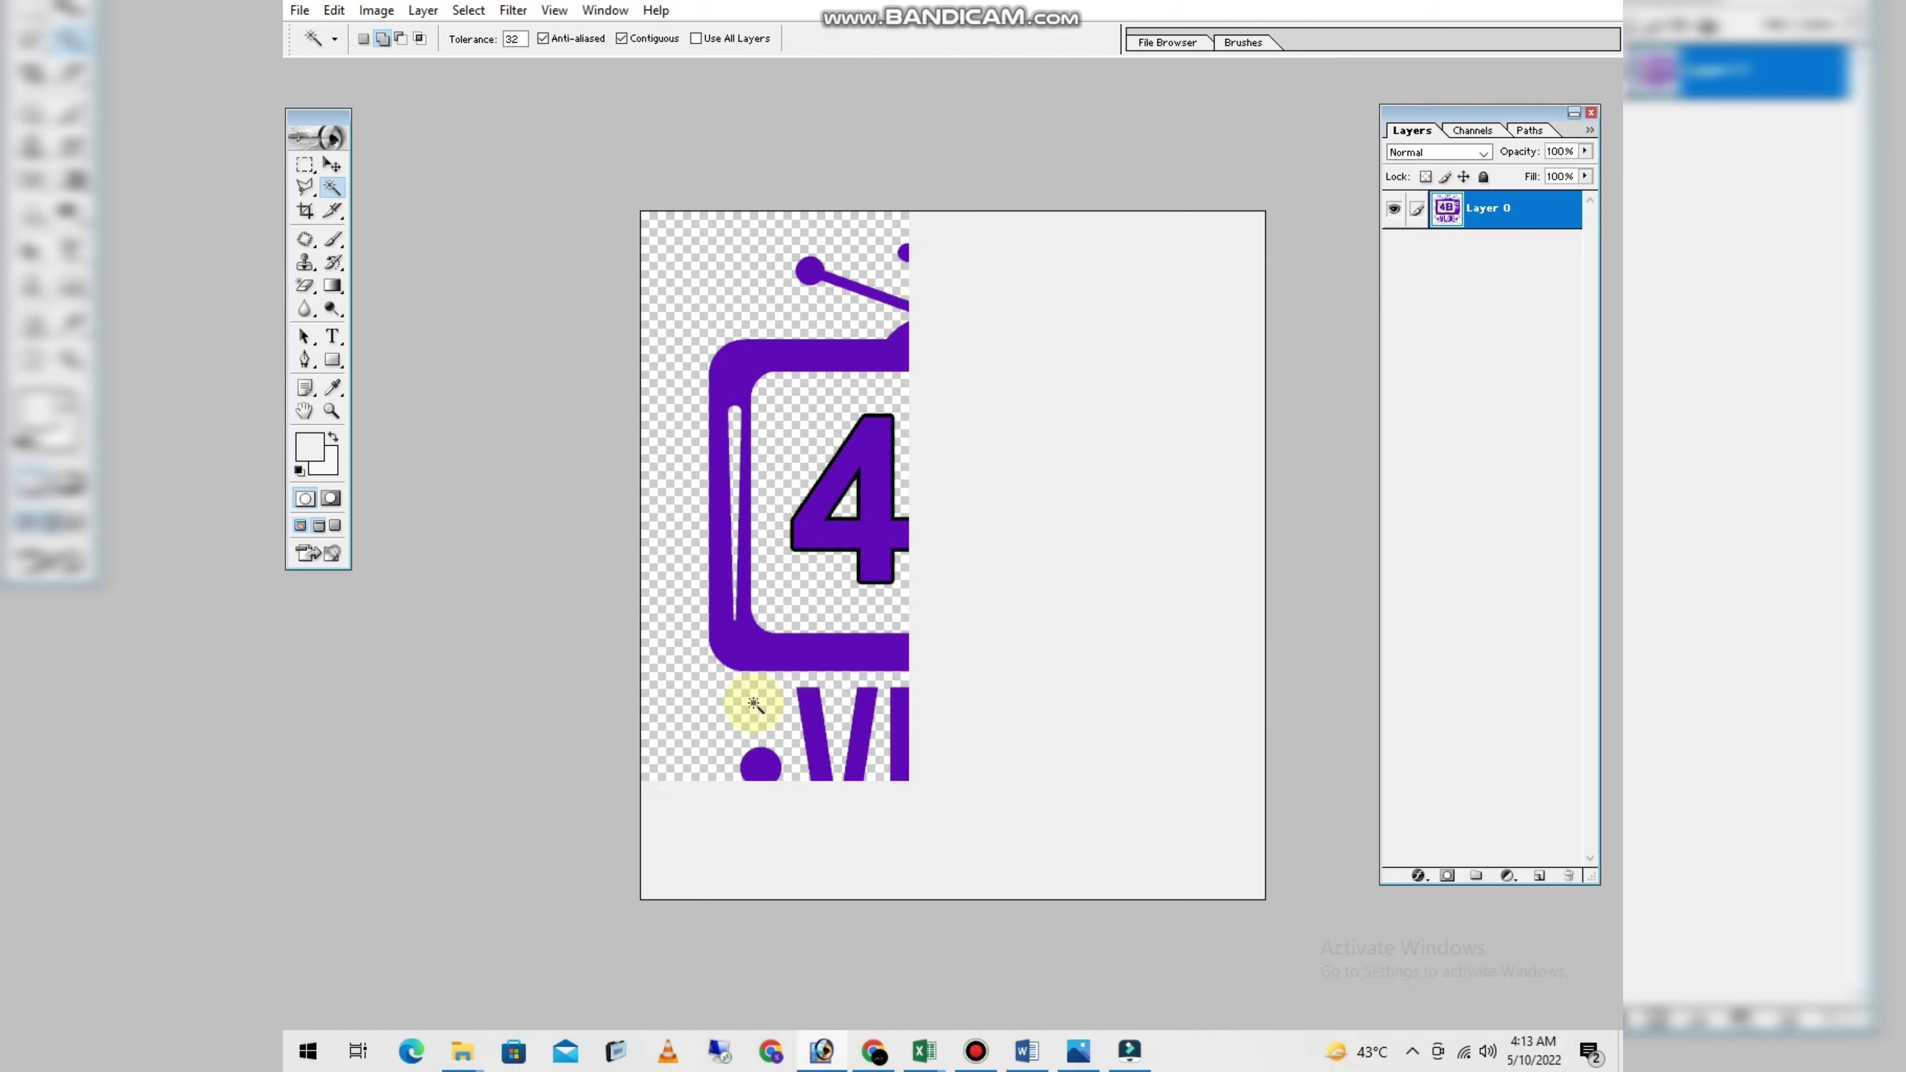
{"action": "key", "text": "ctrl+plus"}
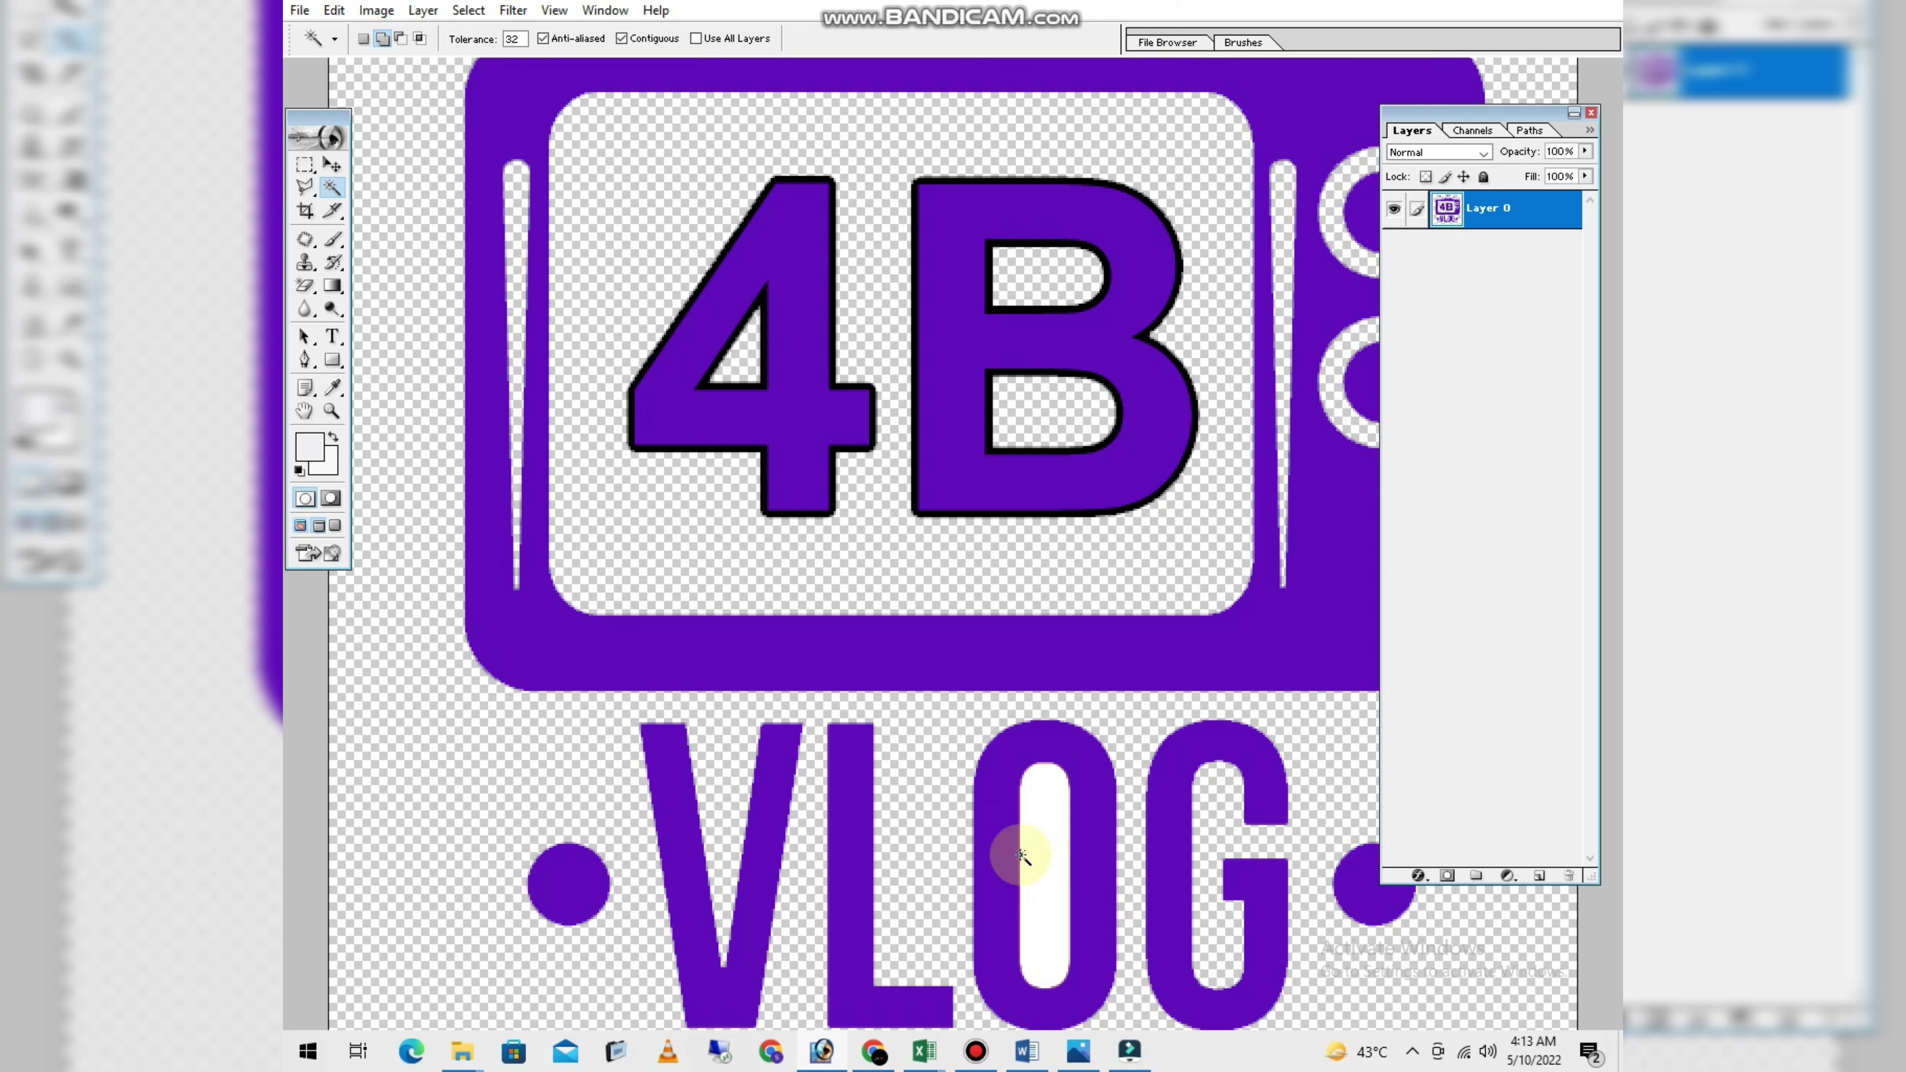
{"action": "left_click", "coordinate": [1044, 917]}
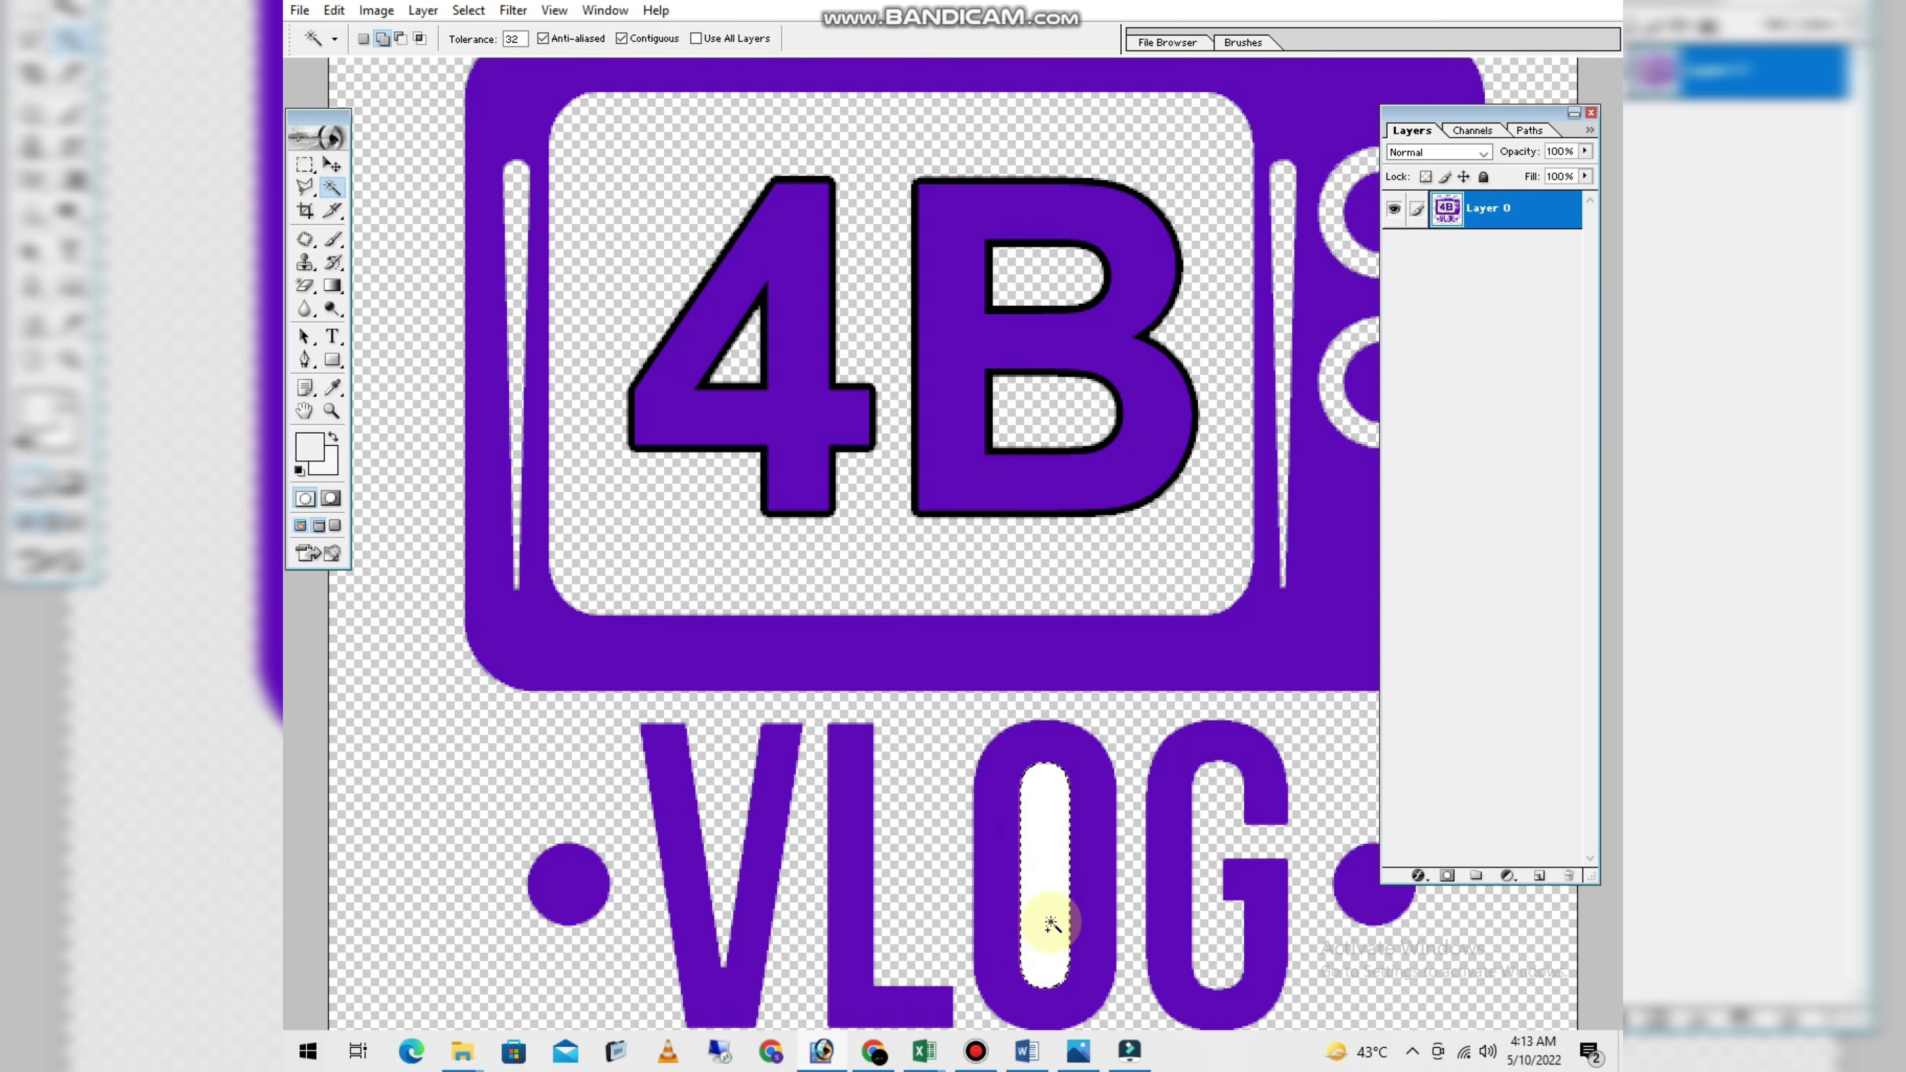
{"action": "key", "text": "Delete"}
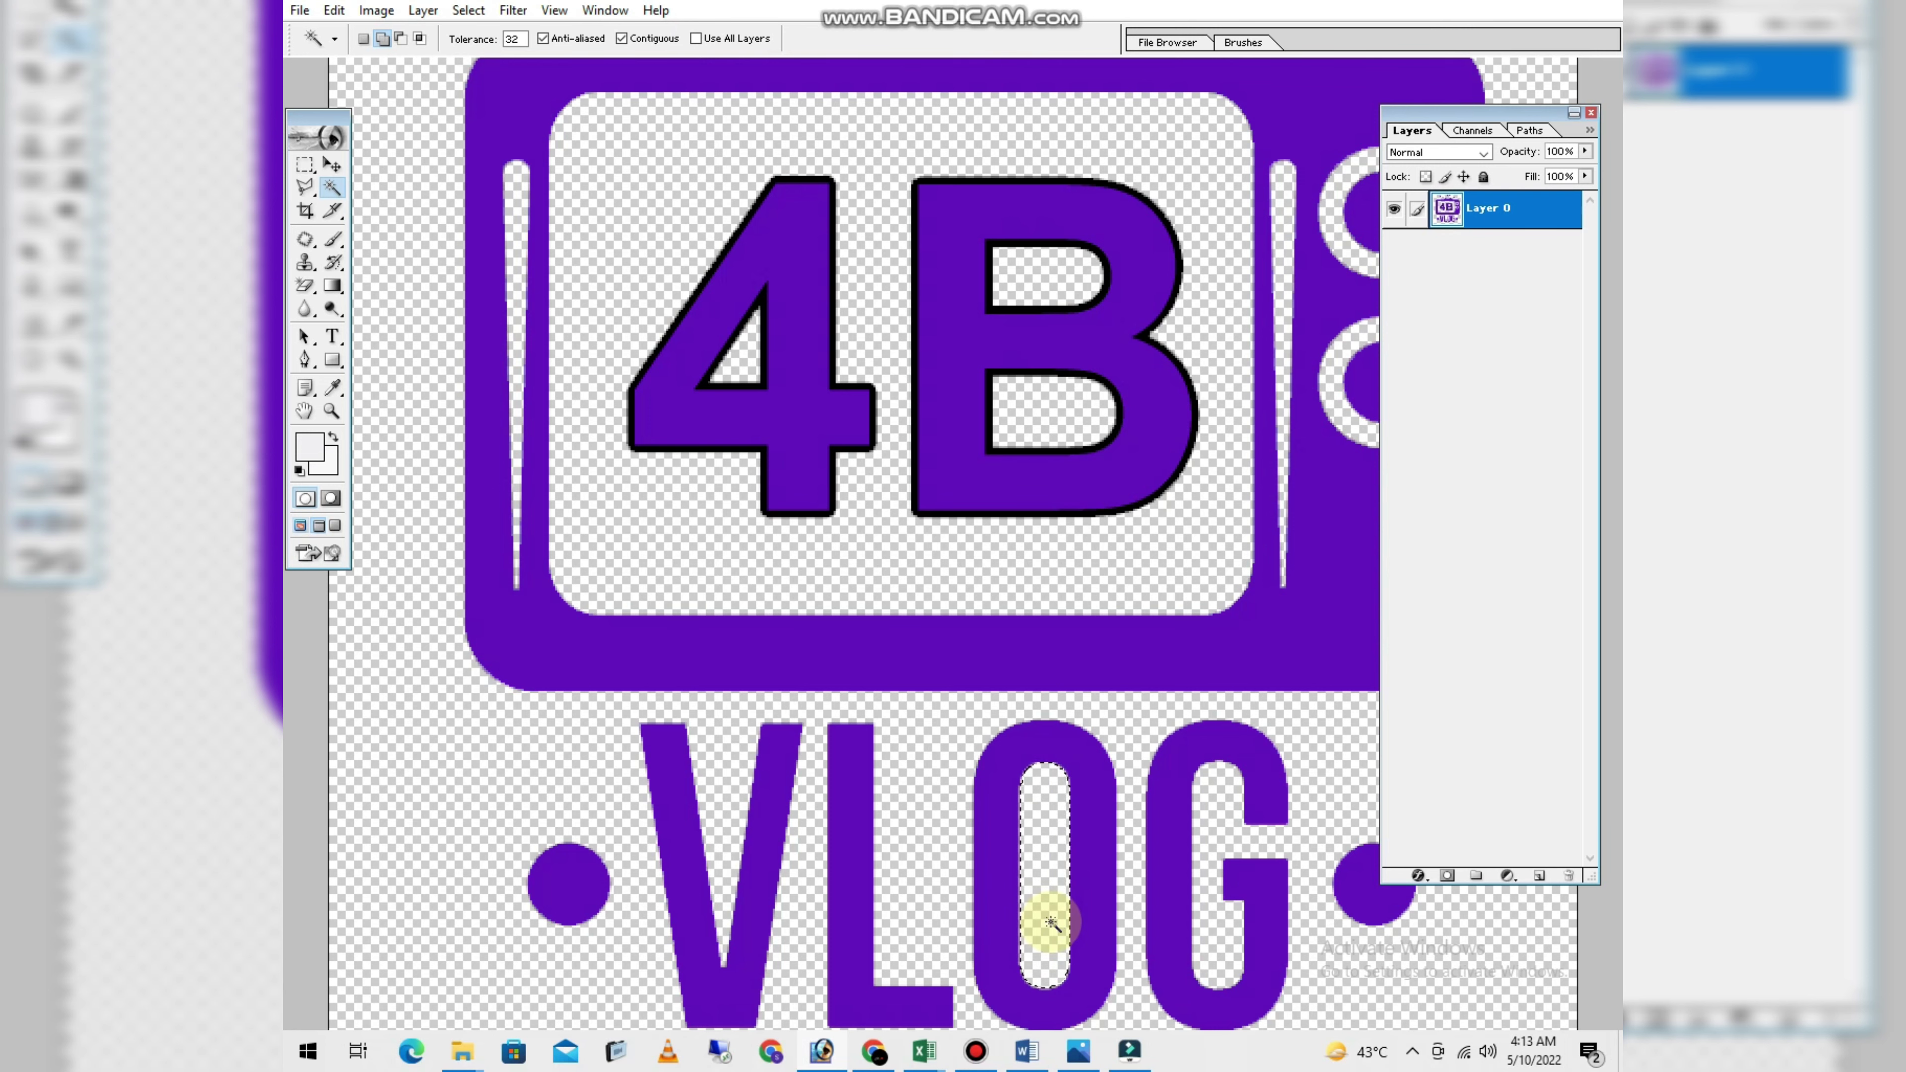
{"action": "key", "text": "ctrl+minus"}
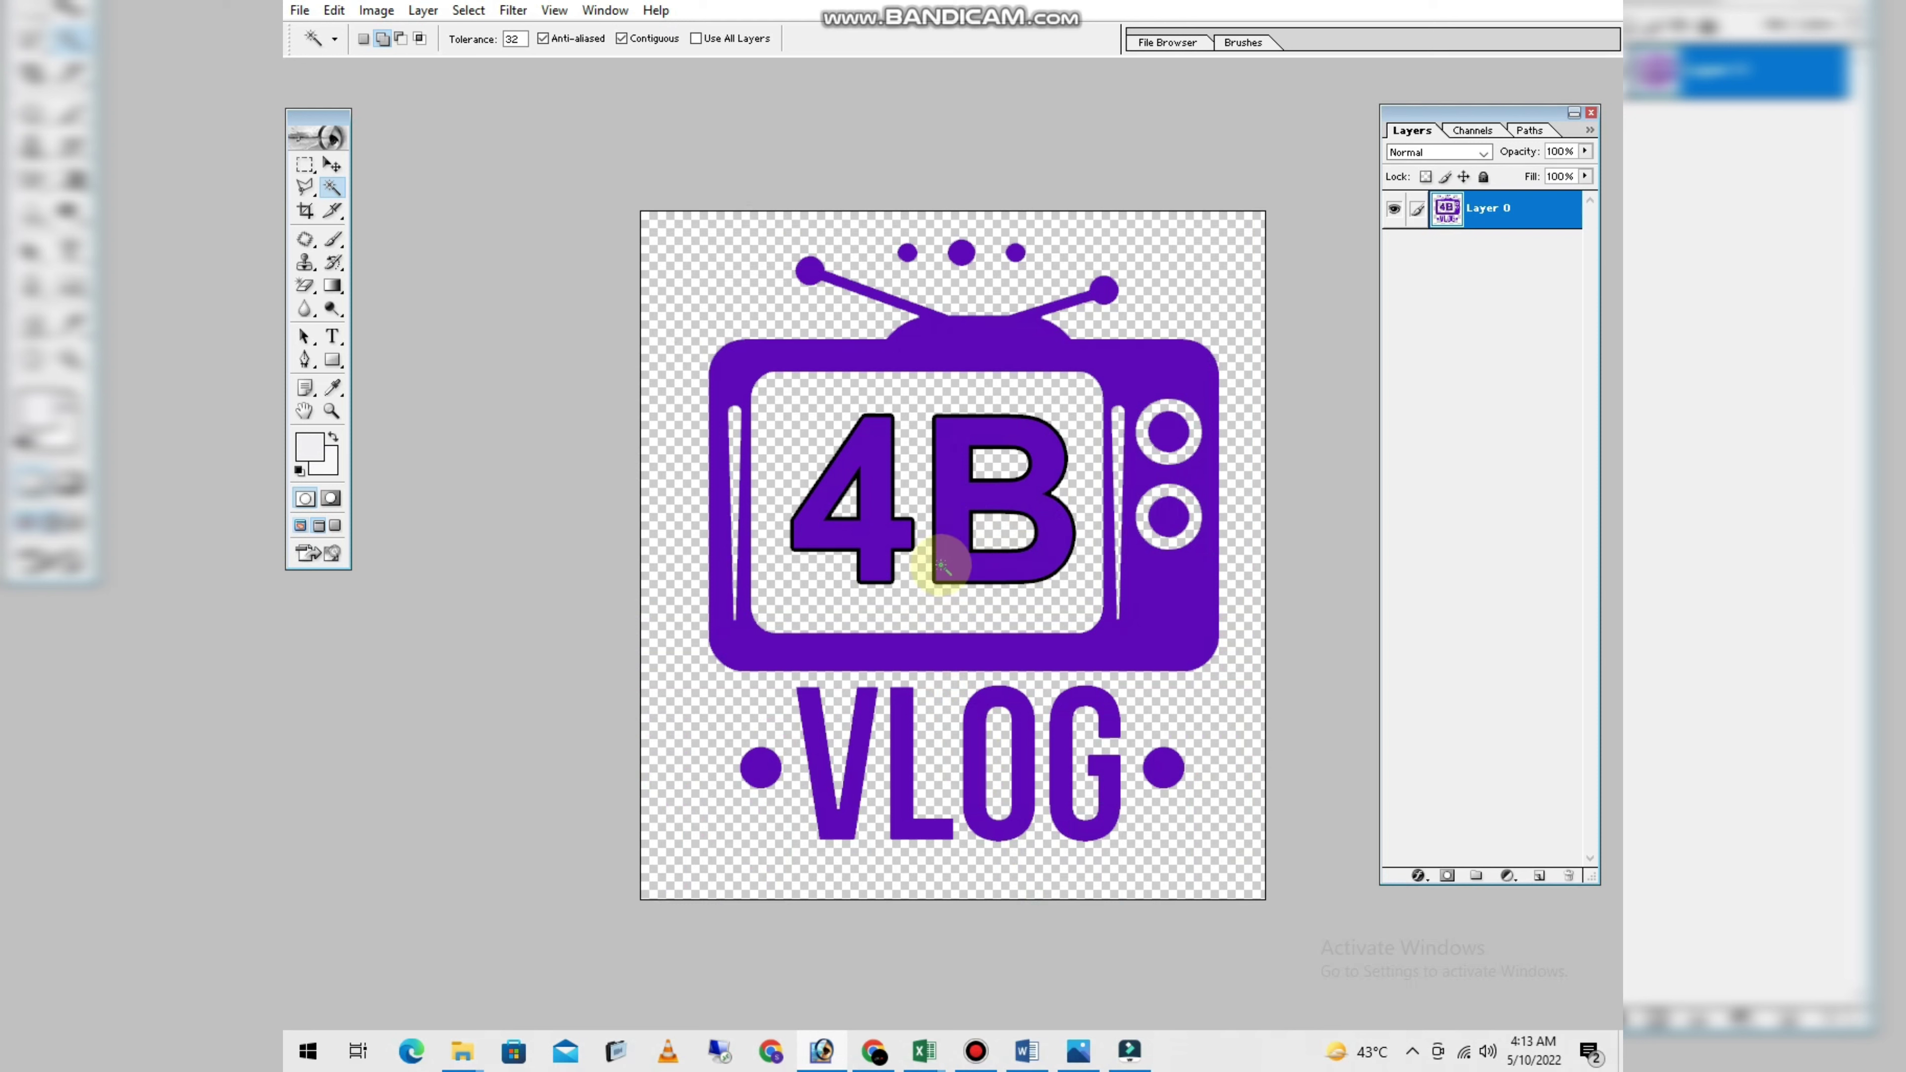
Step: Scale the logo layer down to about 54.4% width and 52.3% height and nudge it slightly
{"action": "key", "text": "v"}
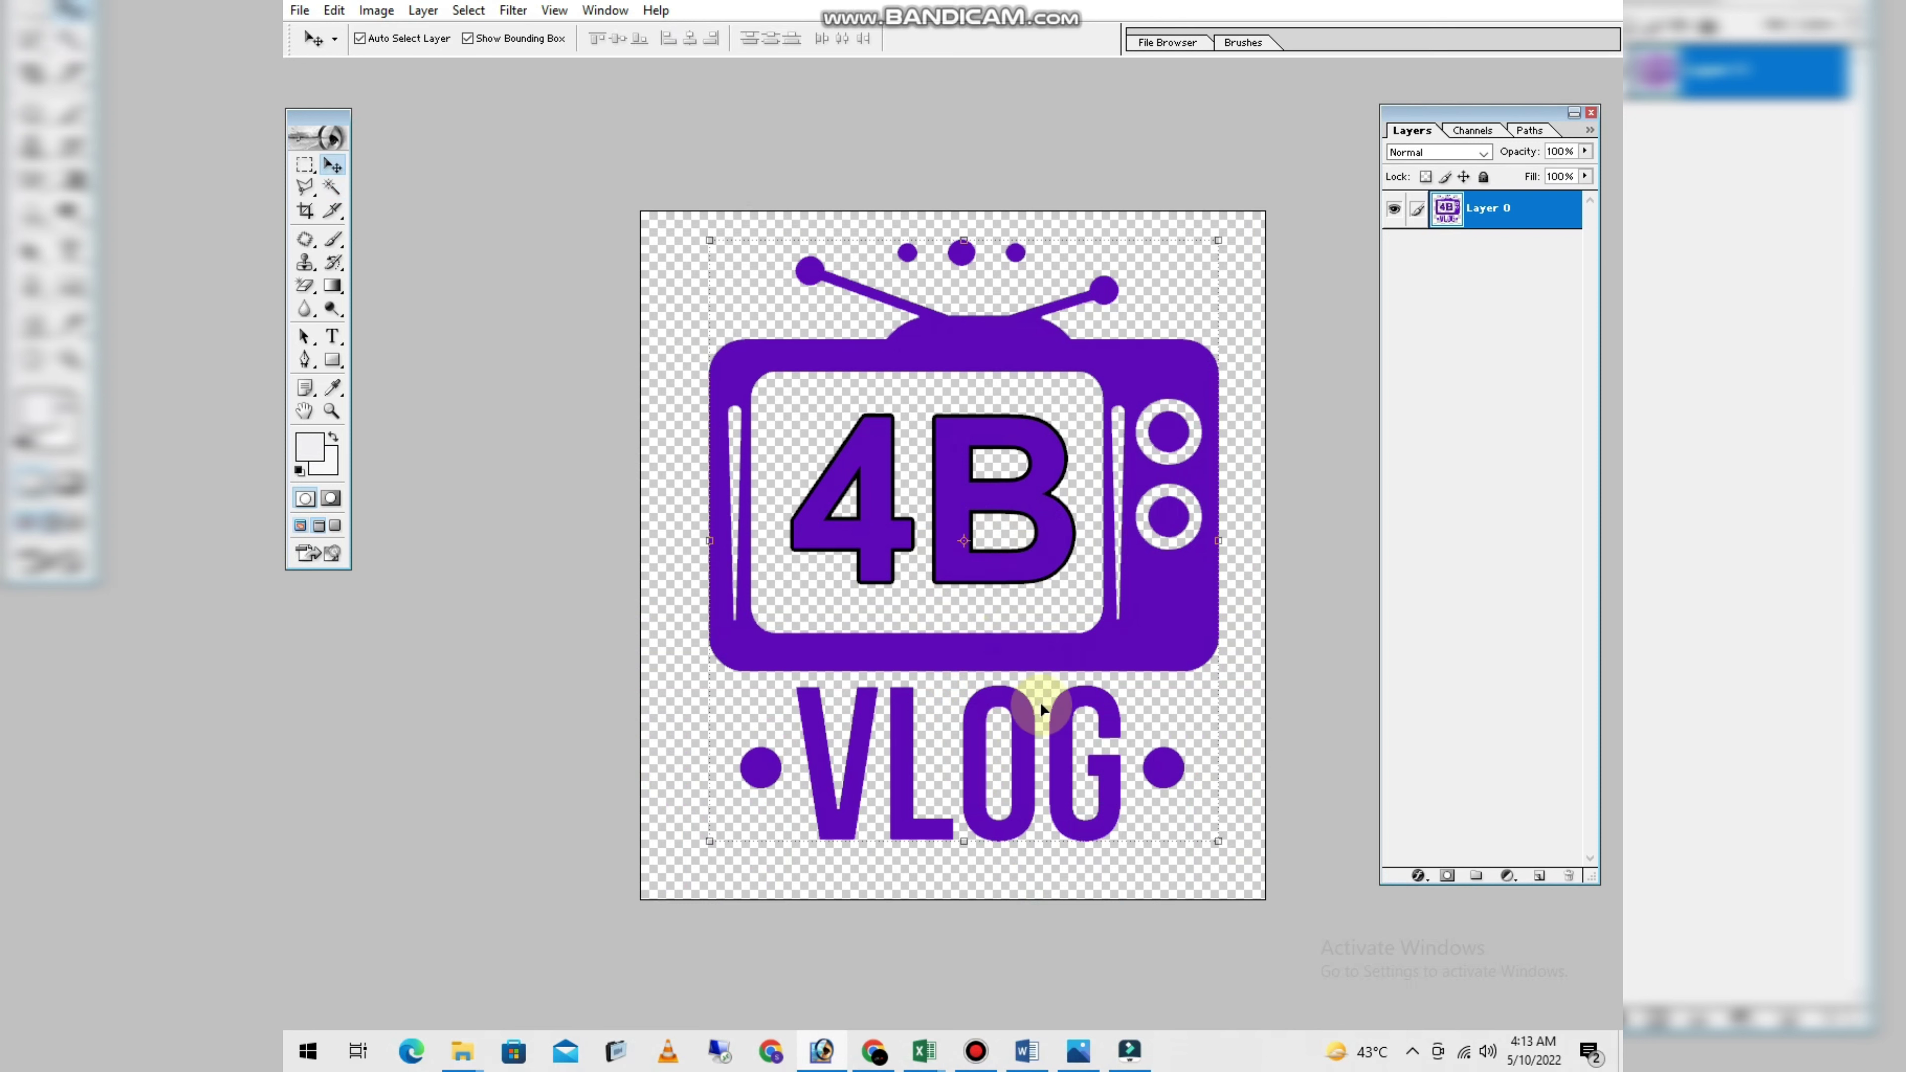
{"action": "left_click_drag", "start_coordinate": [1224, 846], "coordinate": [1108, 702]}
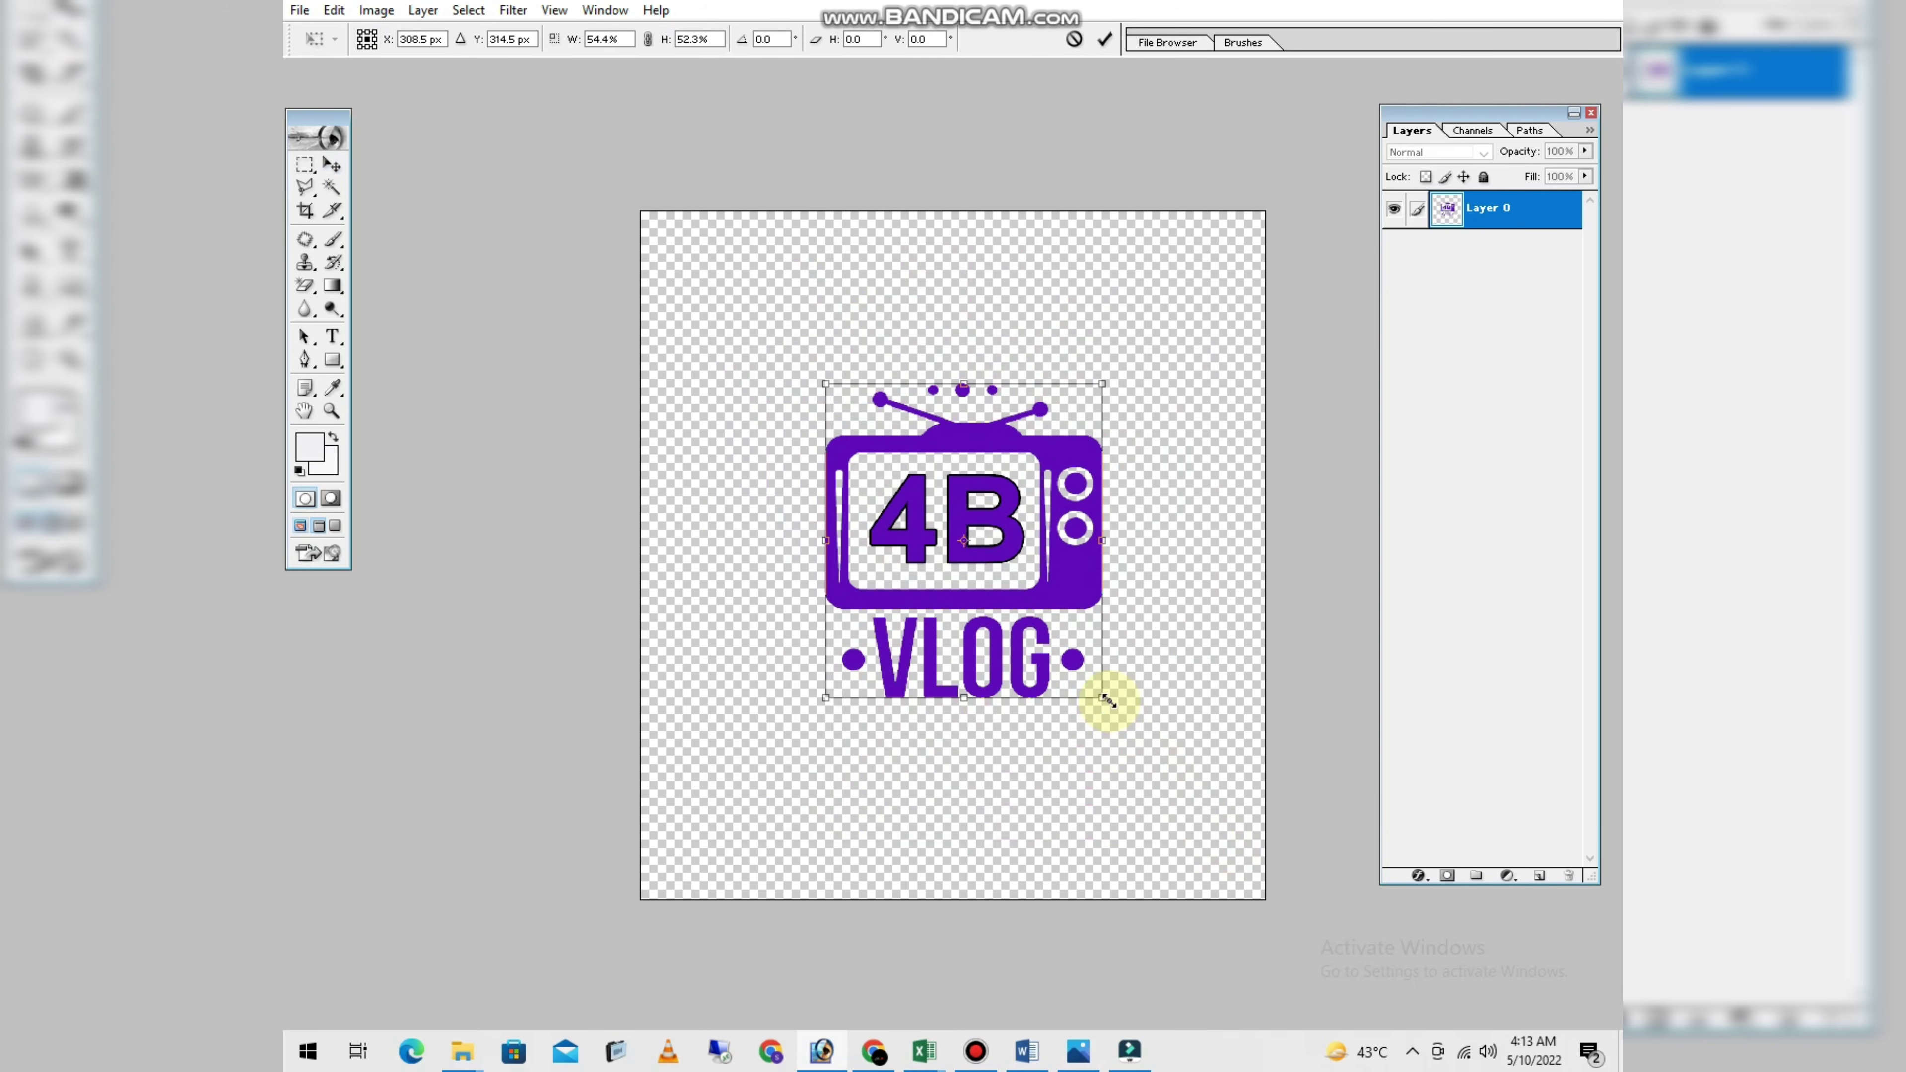
{"action": "key", "text": "Return"}
{"action": "mouse_move", "coordinate": [989, 535]}
{"action": "left_mouse_down"}
{"action": "mouse_move", "coordinate": [1038, 609]}
{"action": "mouse_move", "coordinate": [979, 491]}
{"action": "mouse_move", "coordinate": [1036, 580]}
{"action": "mouse_move", "coordinate": [986, 571]}
{"action": "mouse_move", "coordinate": [972, 499]}
{"action": "mouse_move", "coordinate": [949, 539]}
{"action": "mouse_move", "coordinate": [992, 544]}
{"action": "left_mouse_up"}
Step: Return to the windowed view and rearrange the document windows so the portrait aaaaa.jpg is in front
{"action": "key", "text": "f"}
{"action": "key", "text": "f"}
{"action": "left_click_drag", "start_coordinate": [741, 140], "coordinate": [1006, 323]}
{"action": "left_click_drag", "start_coordinate": [669, 131], "coordinate": [934, 202]}
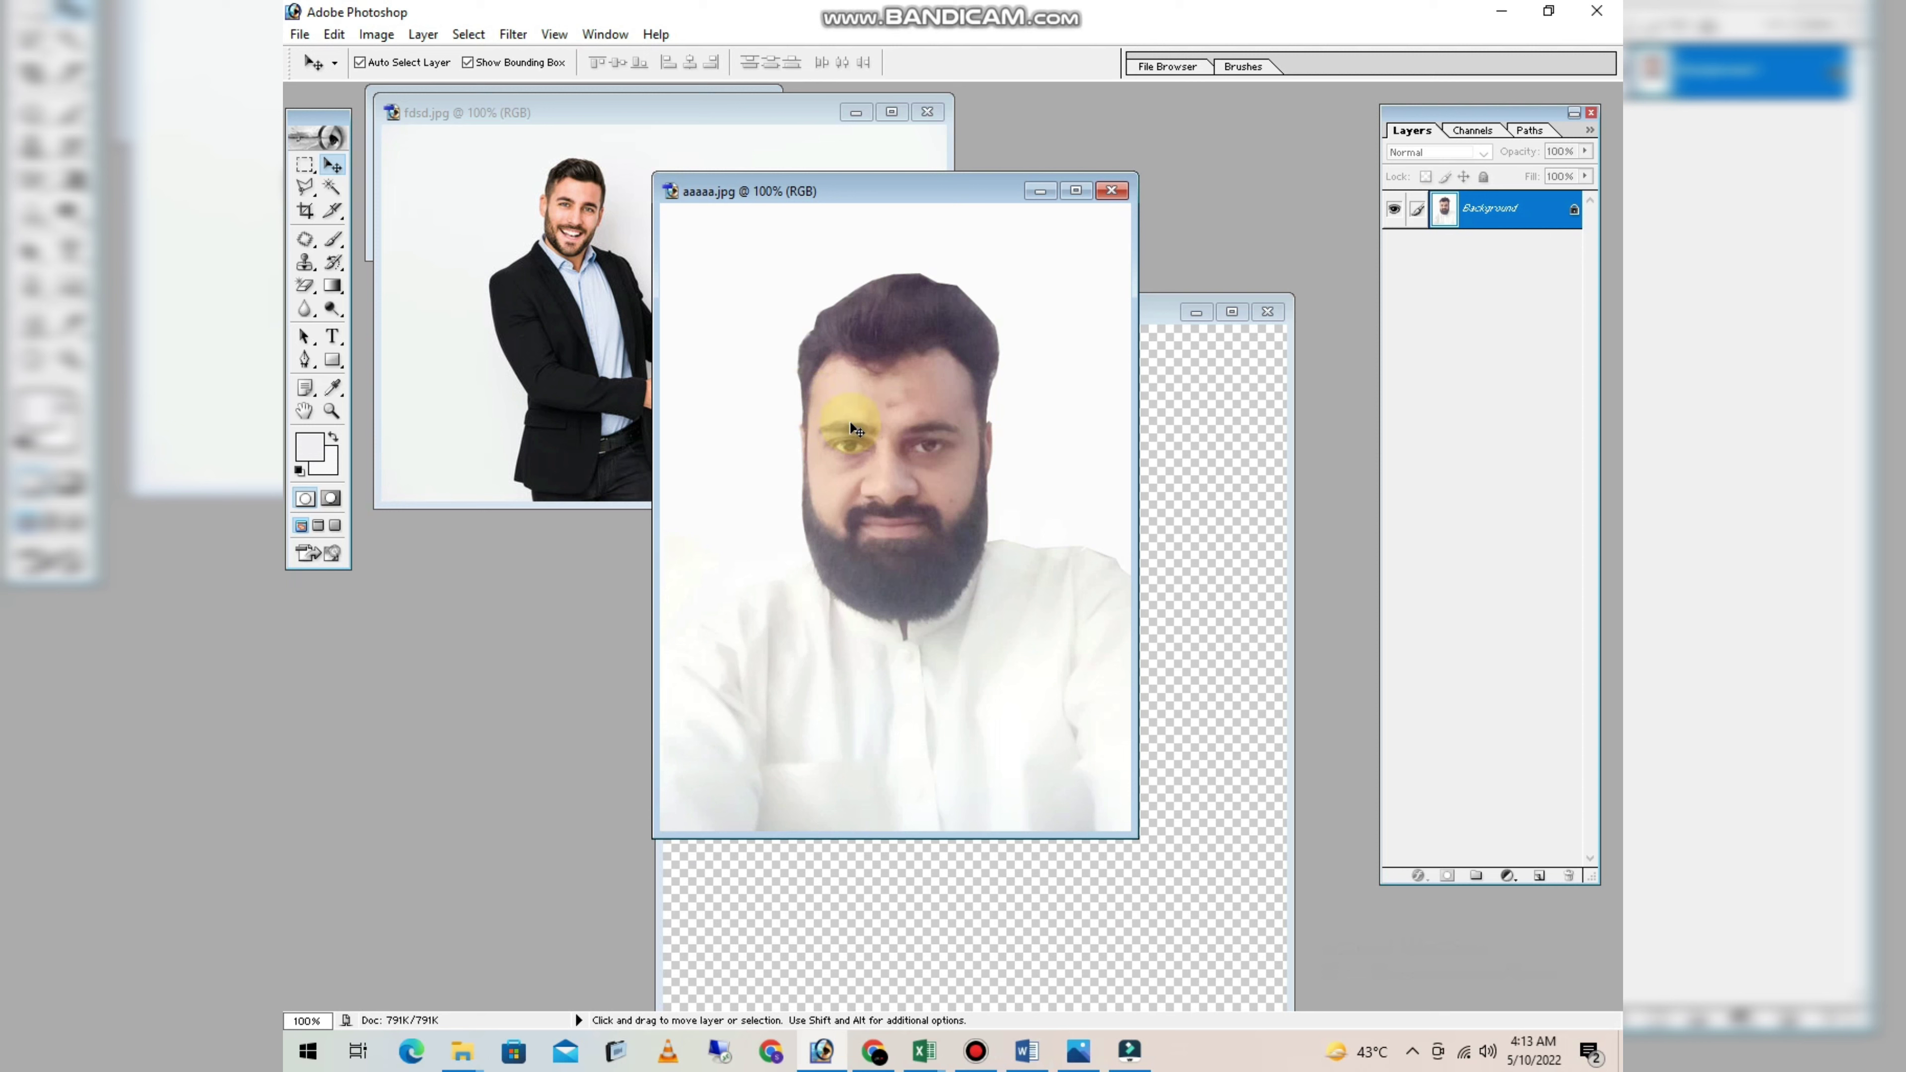
Step: Select the portrait's white background and shirt with the Magic Wand, clear them to leave only the head, and deselect
{"action": "key", "text": "w"}
{"action": "left_click", "coordinate": [774, 429]}
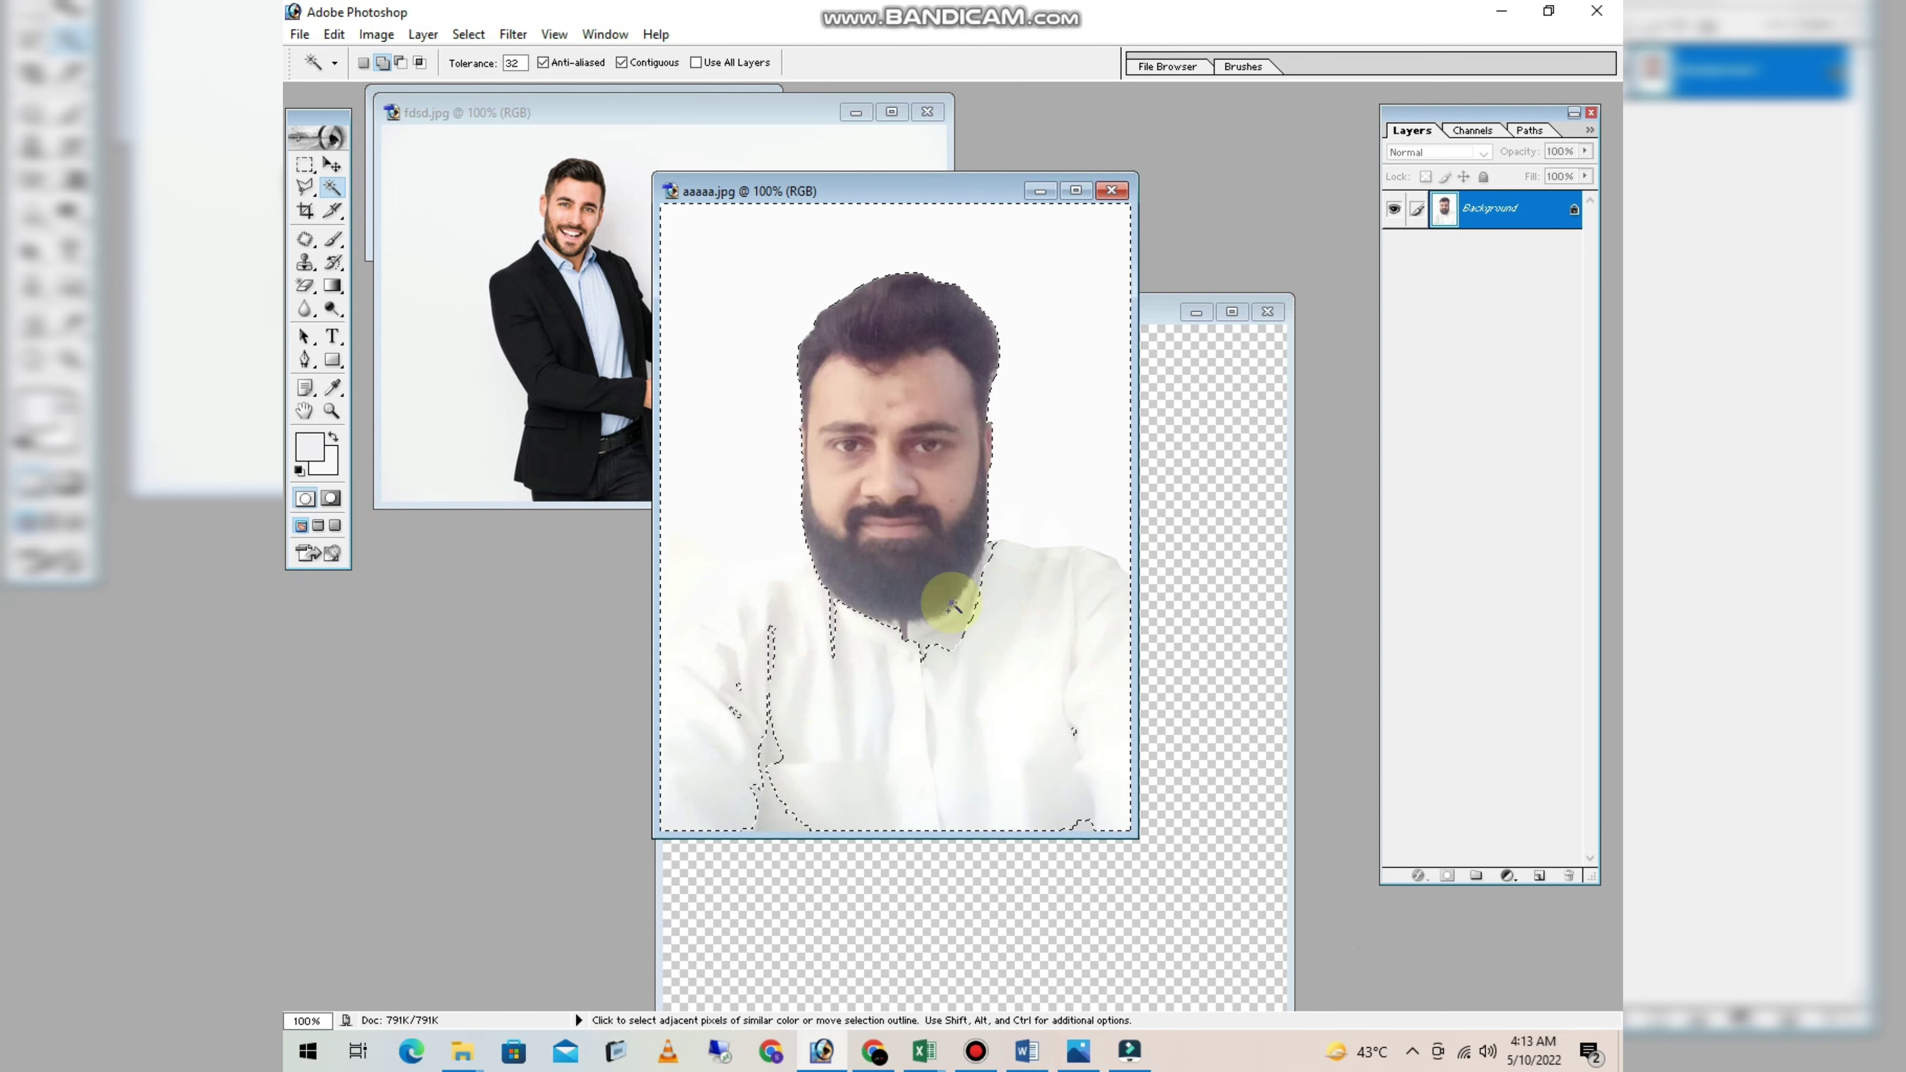
{"action": "left_click", "coordinate": [746, 713]}
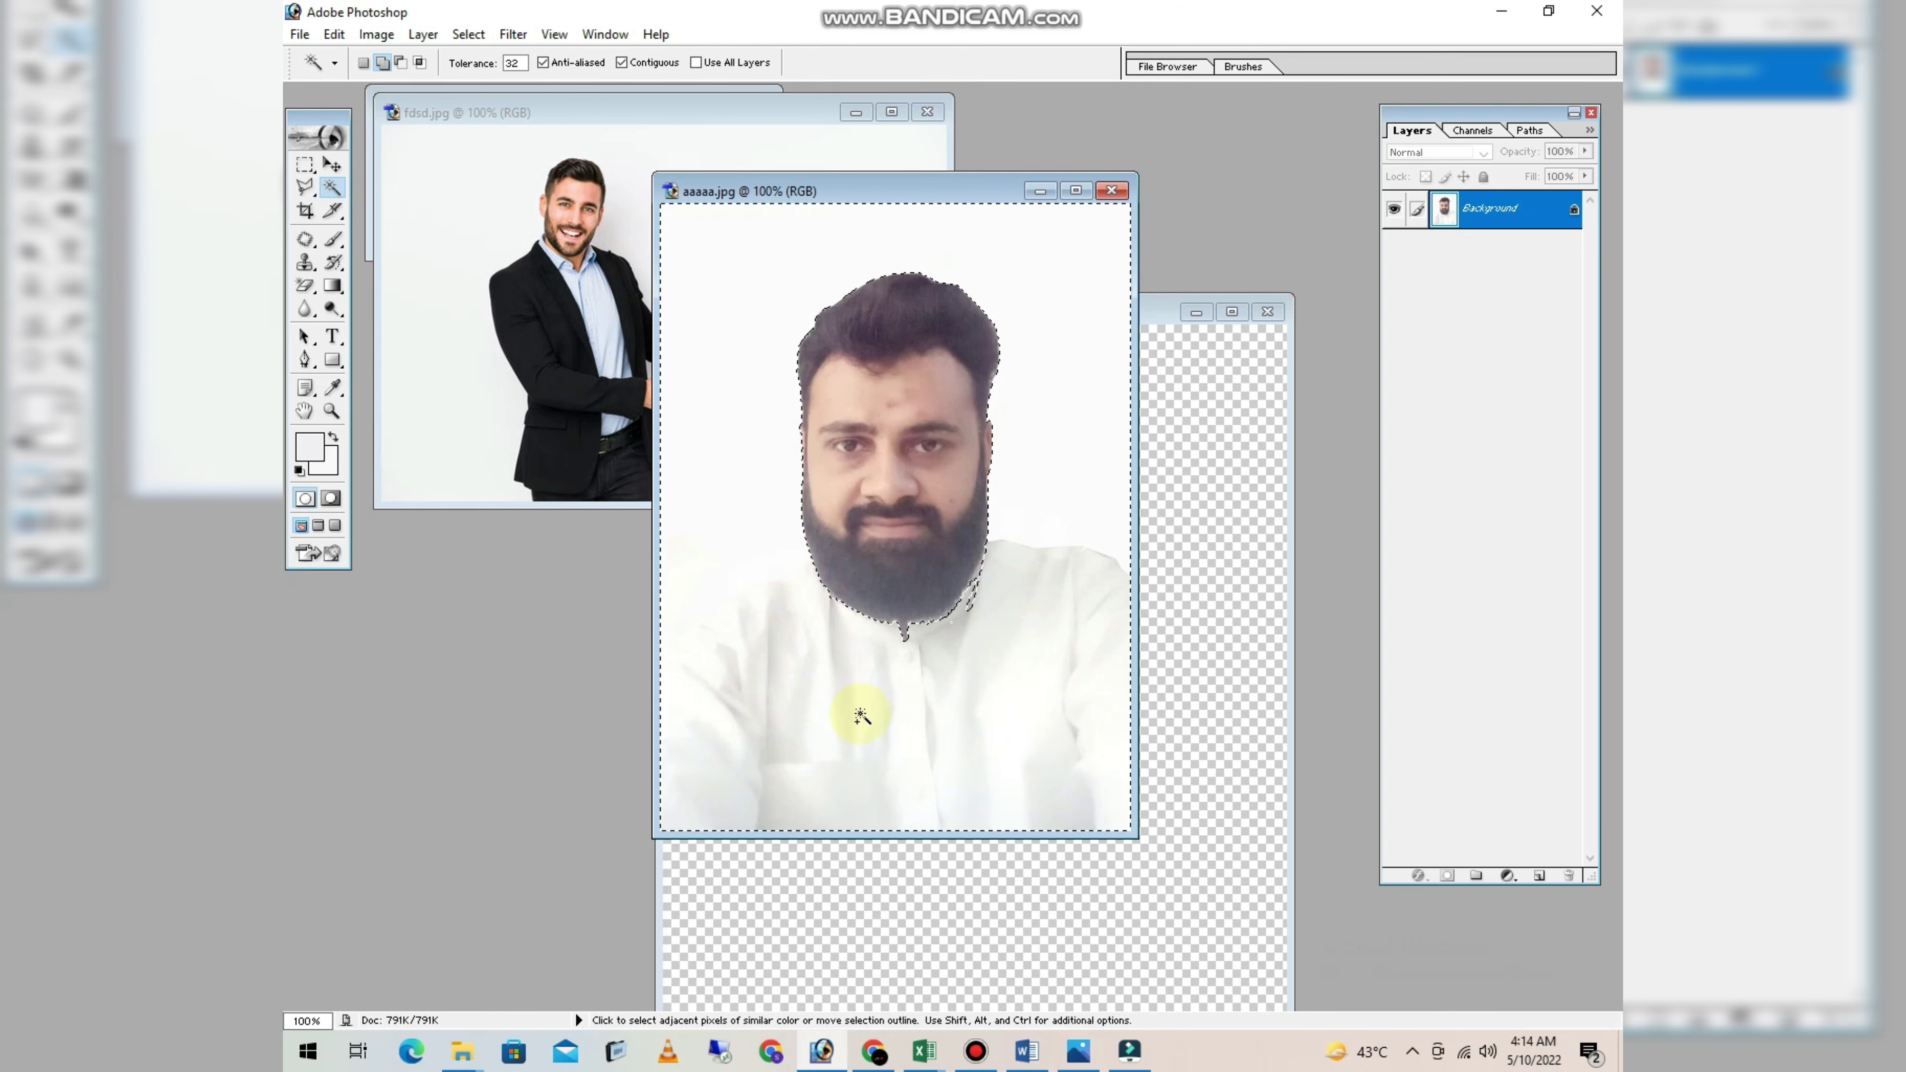
{"action": "key", "text": "Delete"}
{"action": "key", "text": "ctrl+d"}
{"action": "key", "text": "v"}
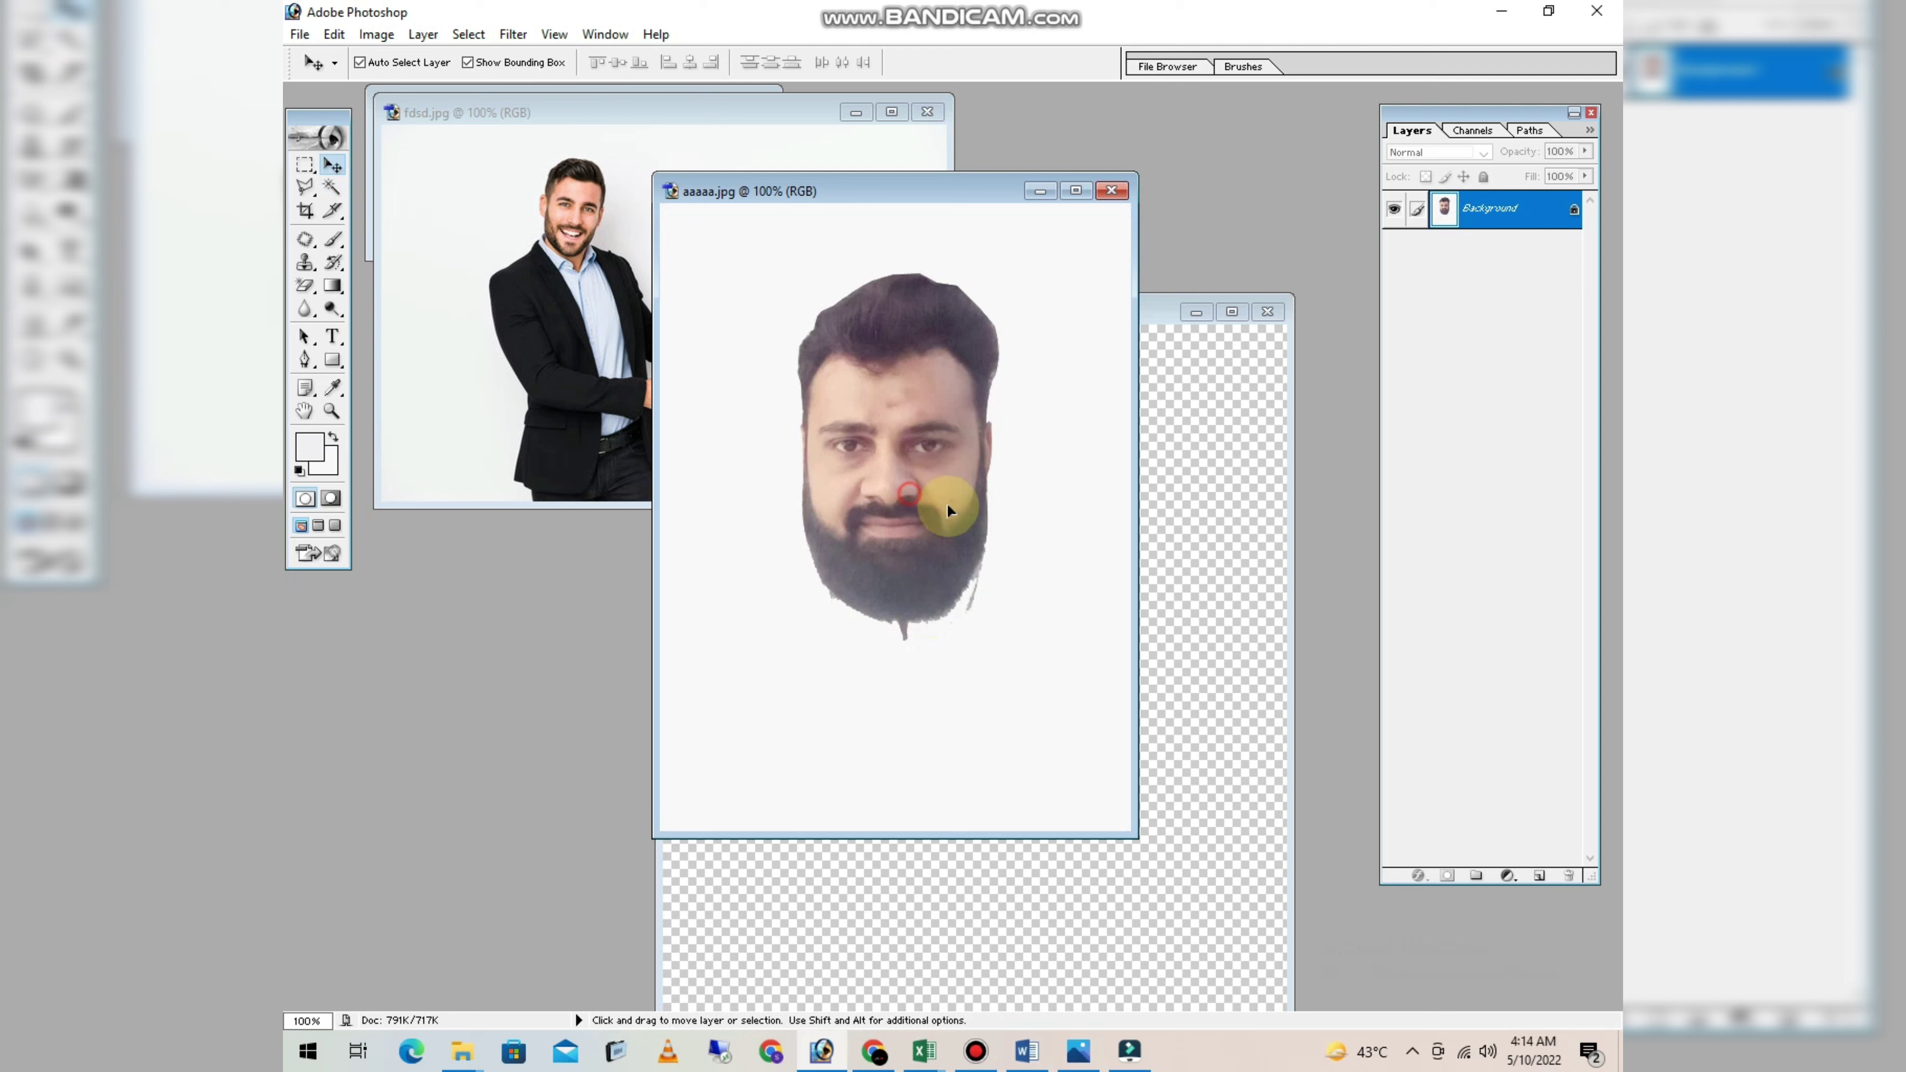
Step: Convert the portrait's locked background into a regular layer named Layer 0
{"action": "left_click_drag", "start_coordinate": [949, 511], "coordinate": [975, 501]}
{"action": "left_click", "coordinate": [950, 397]}
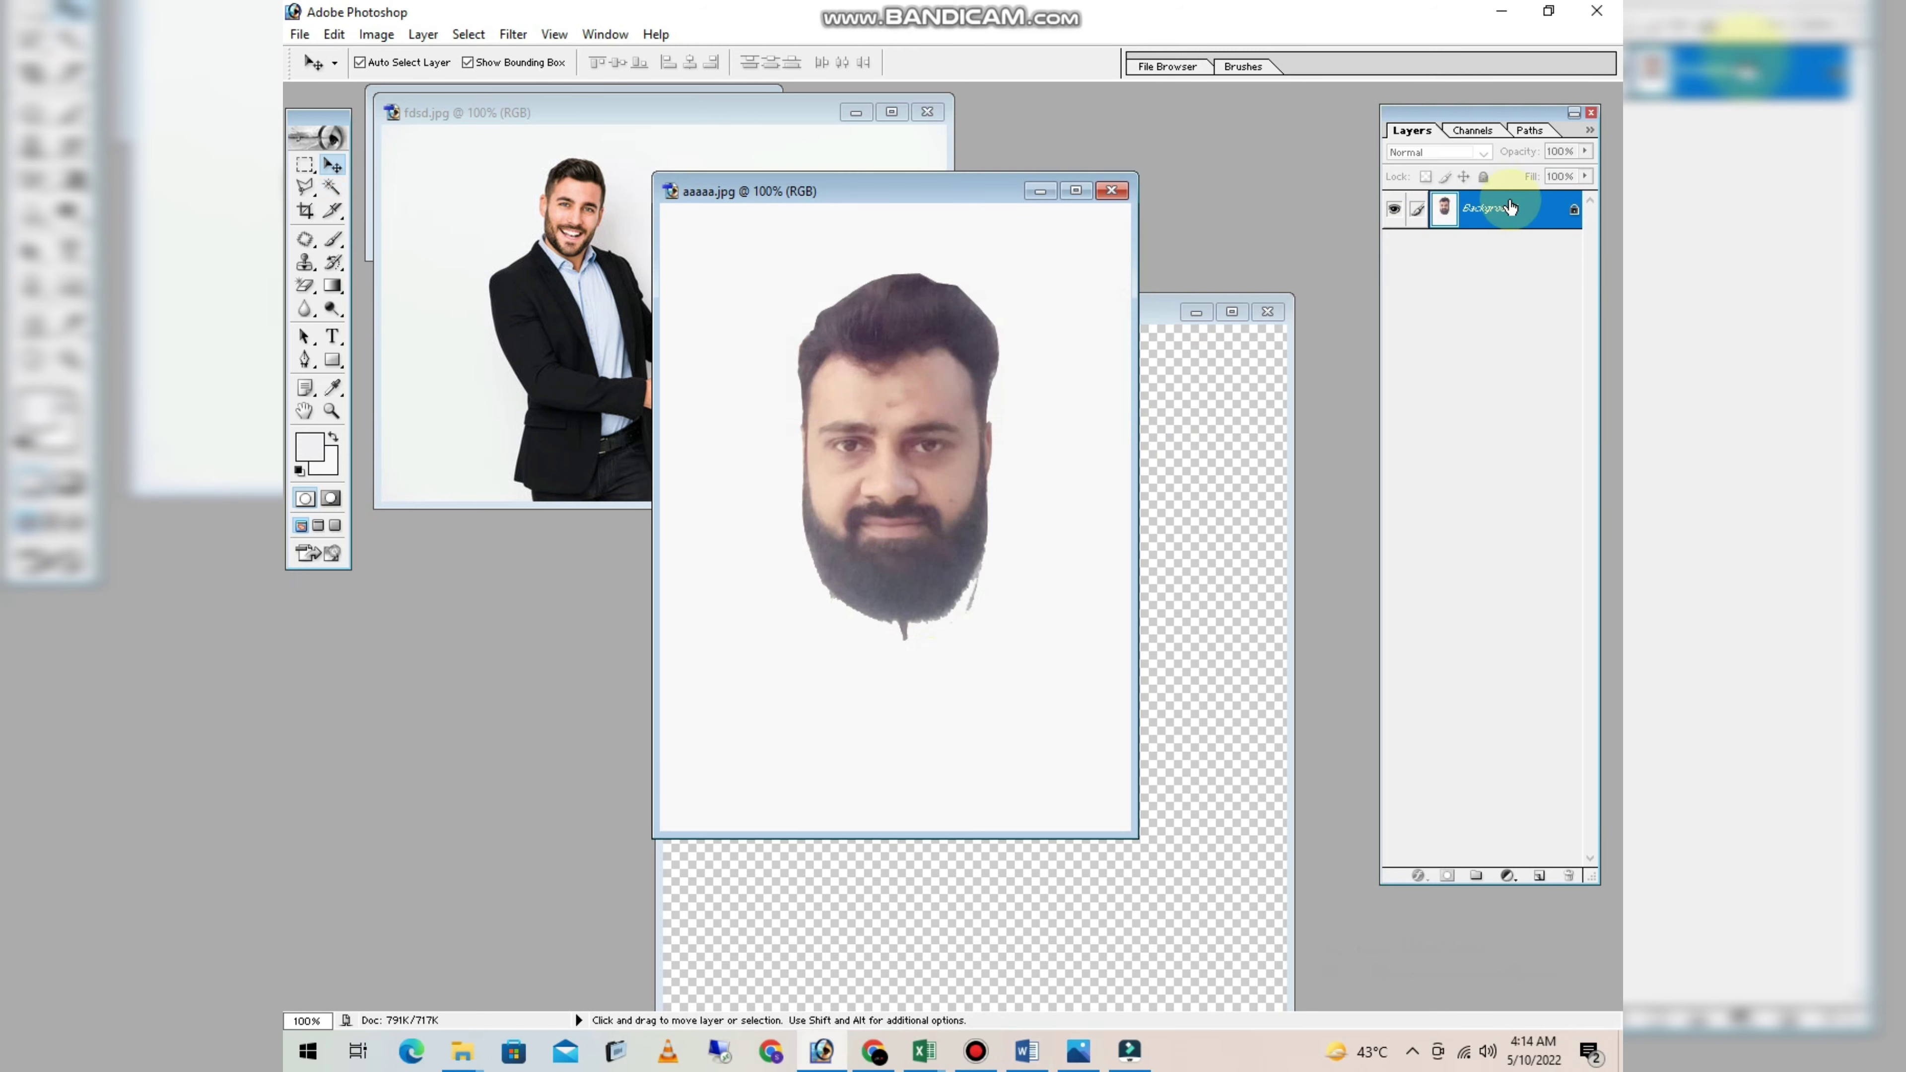
{"action": "double_click", "coordinate": [1521, 216]}
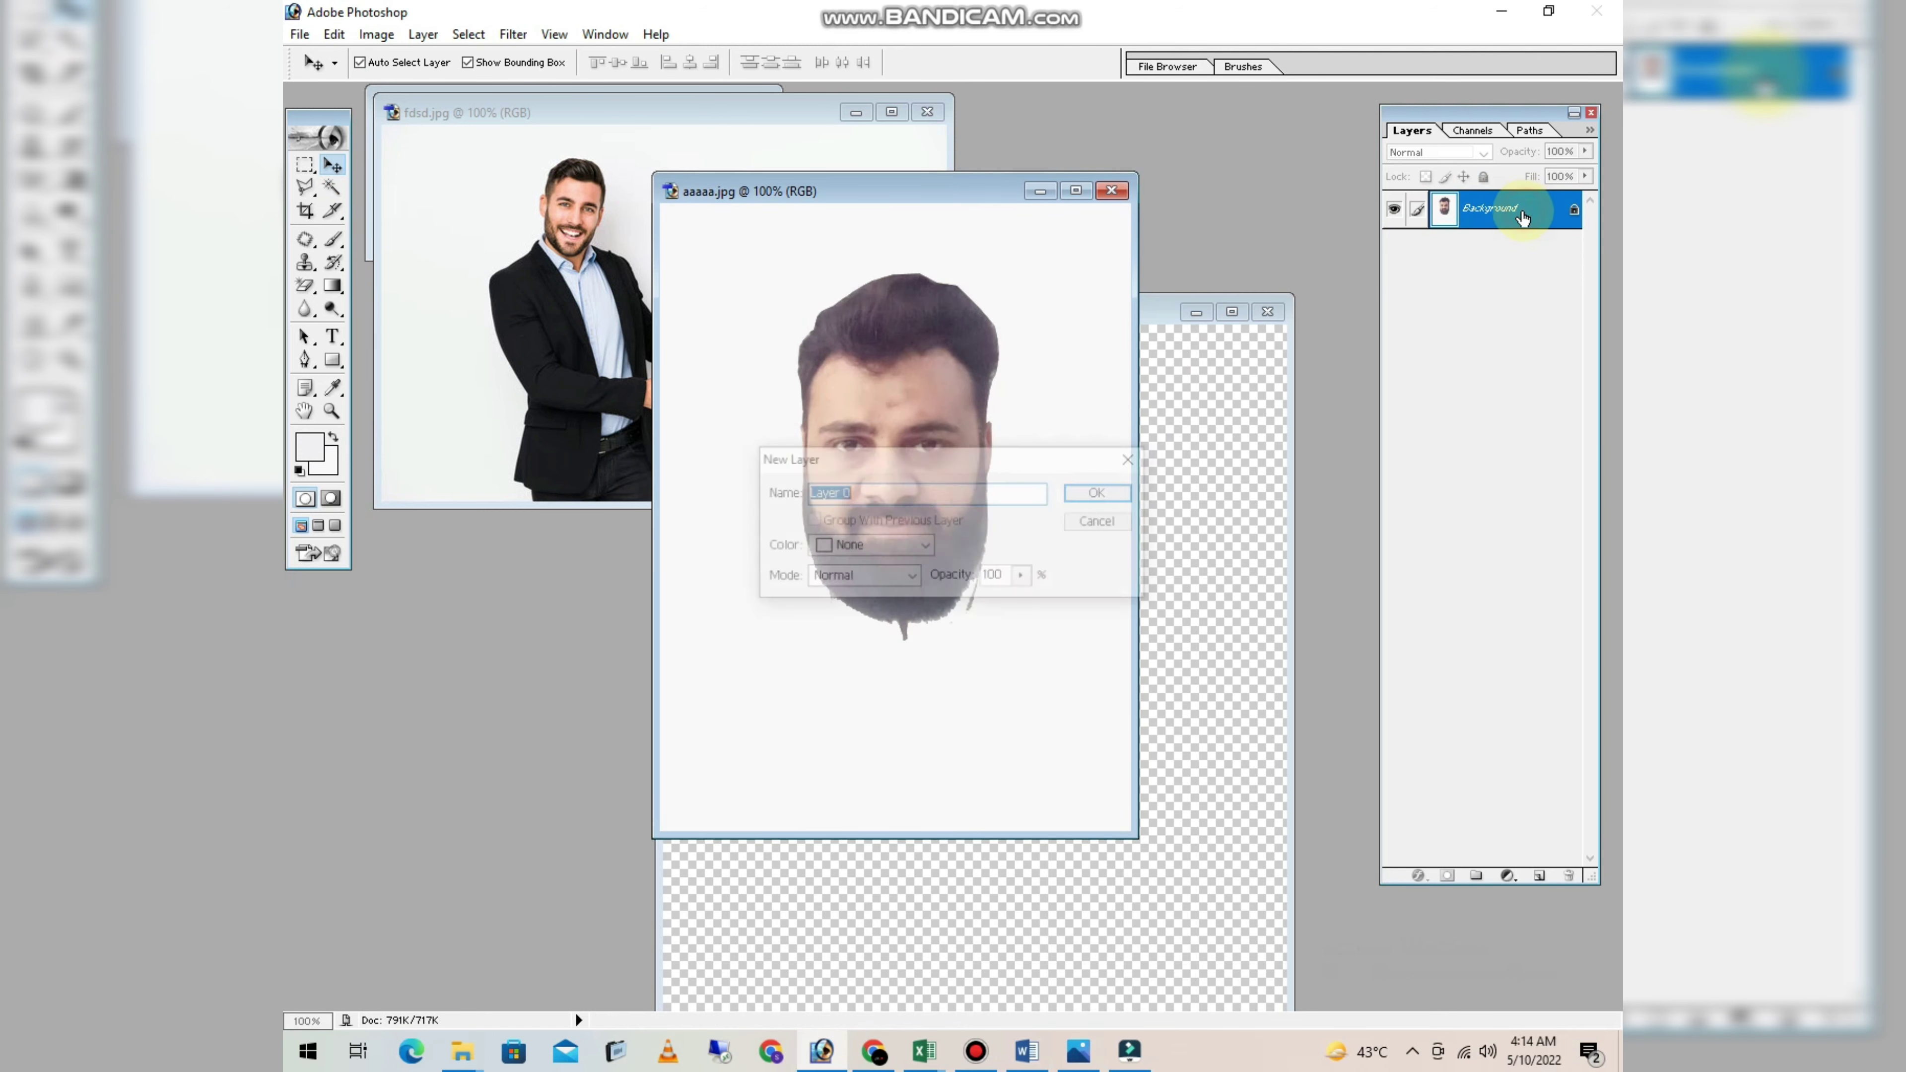
{"action": "left_click", "coordinate": [1101, 493]}
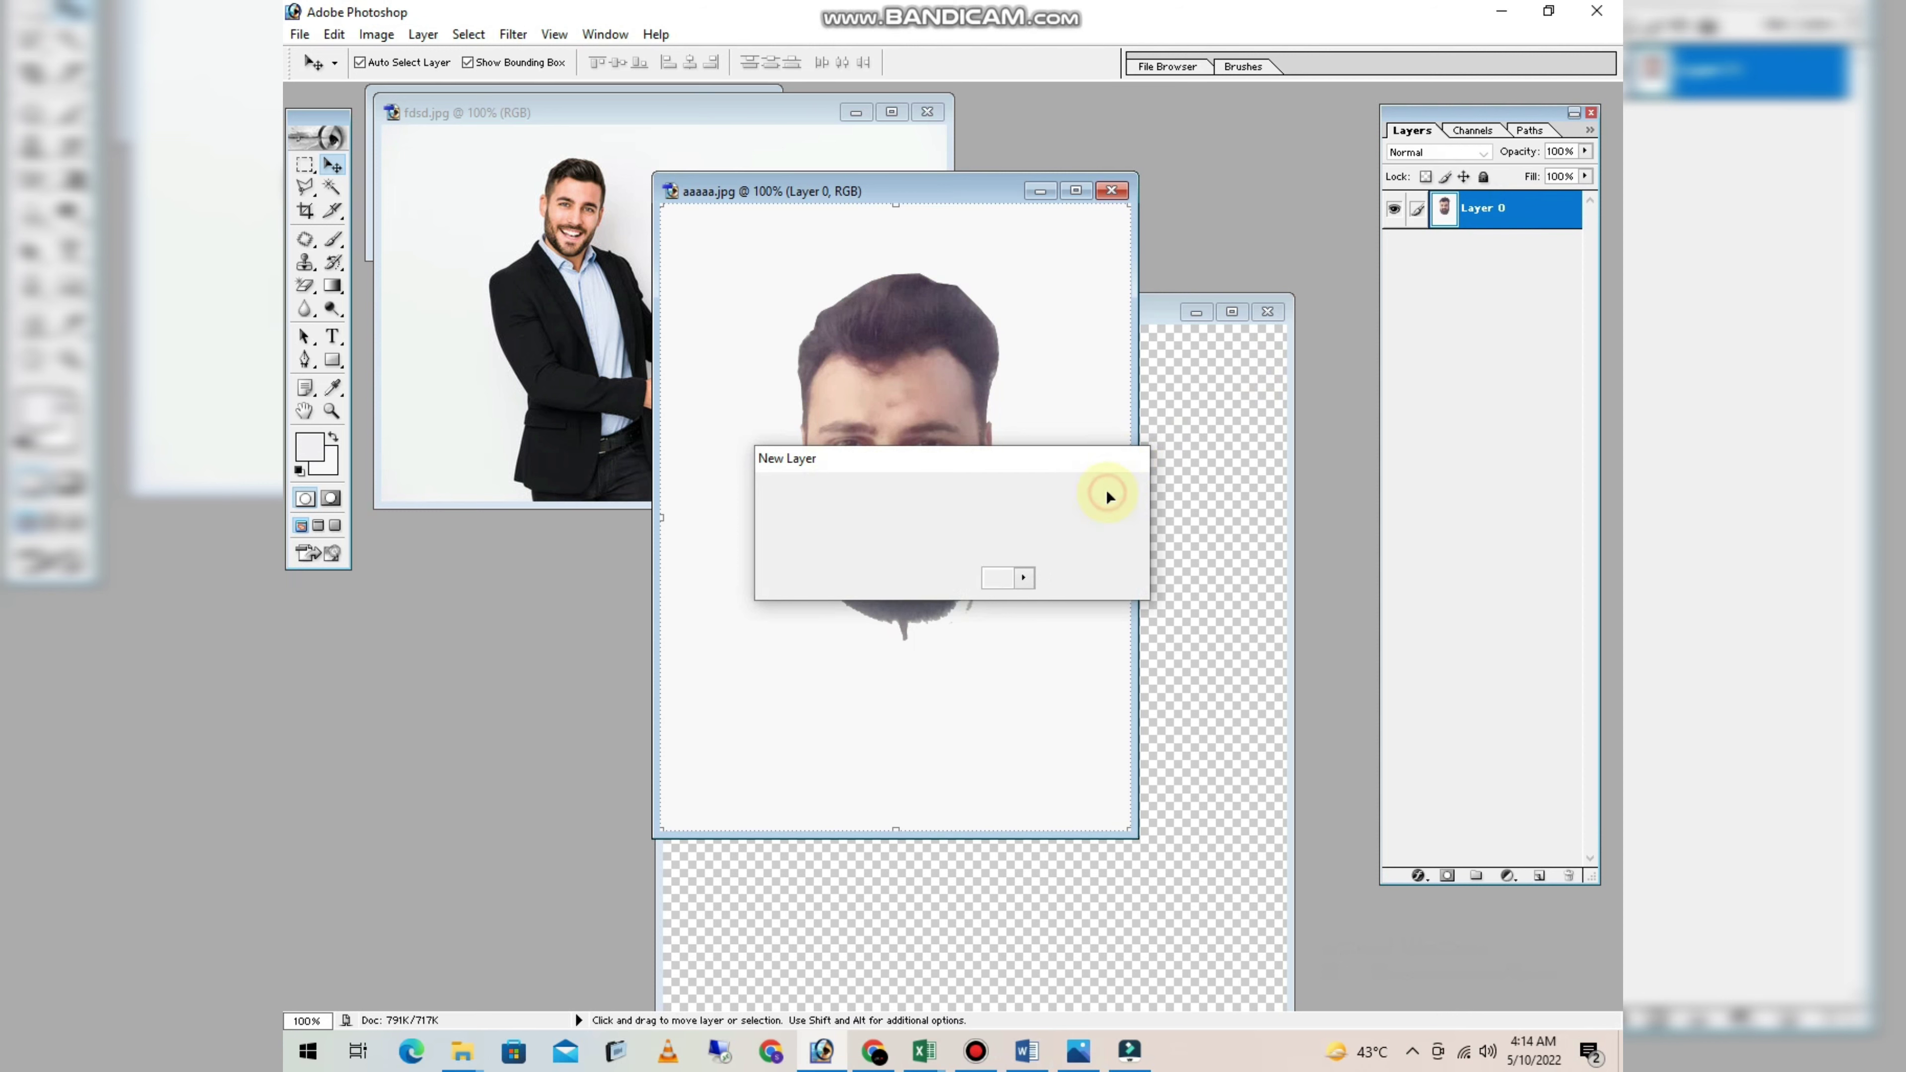
{"action": "left_click_drag", "start_coordinate": [886, 546], "coordinate": [832, 539]}
Step: Erase the plain area around the head to transparency with the Magic Wand and shift the head slightly down and right
{"action": "left_click", "coordinate": [328, 189]}
{"action": "left_click", "coordinate": [757, 307]}
{"action": "key", "text": "Delete"}
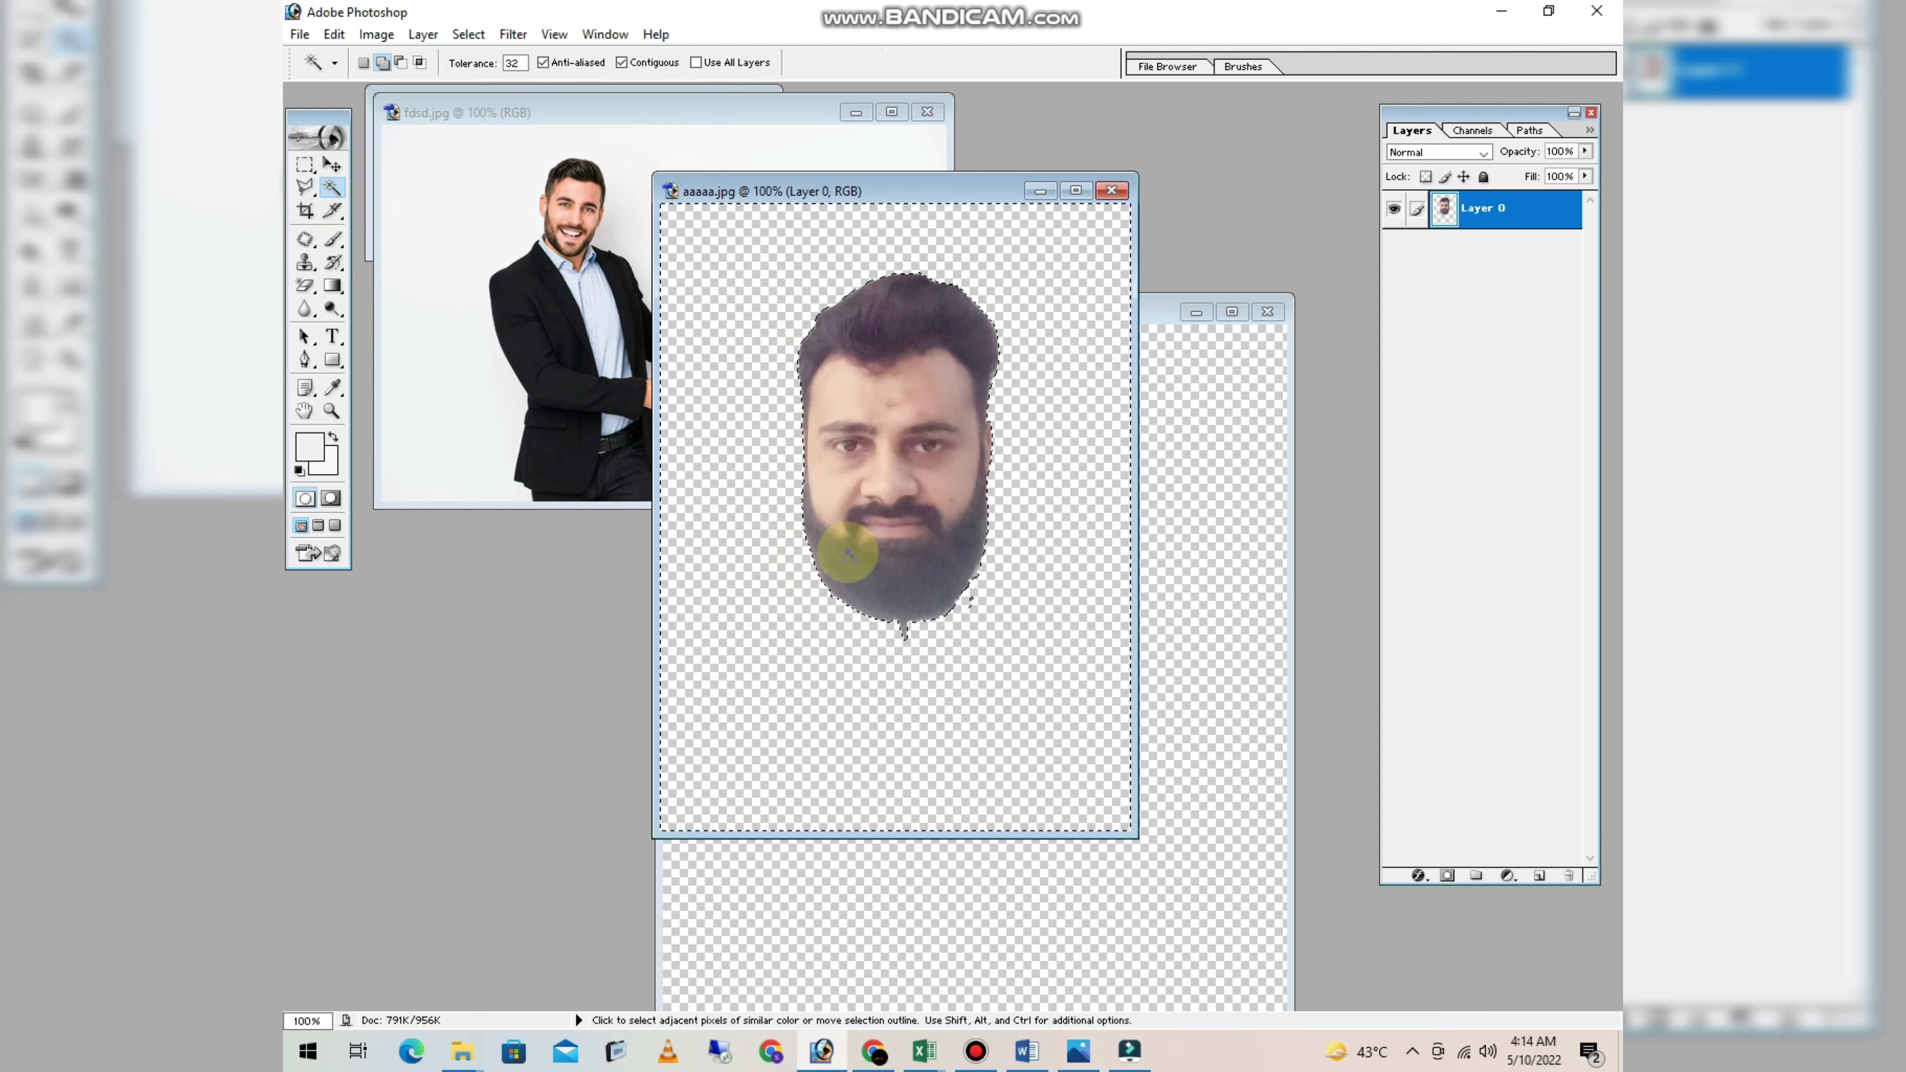
{"action": "key", "text": "ctrl+d"}
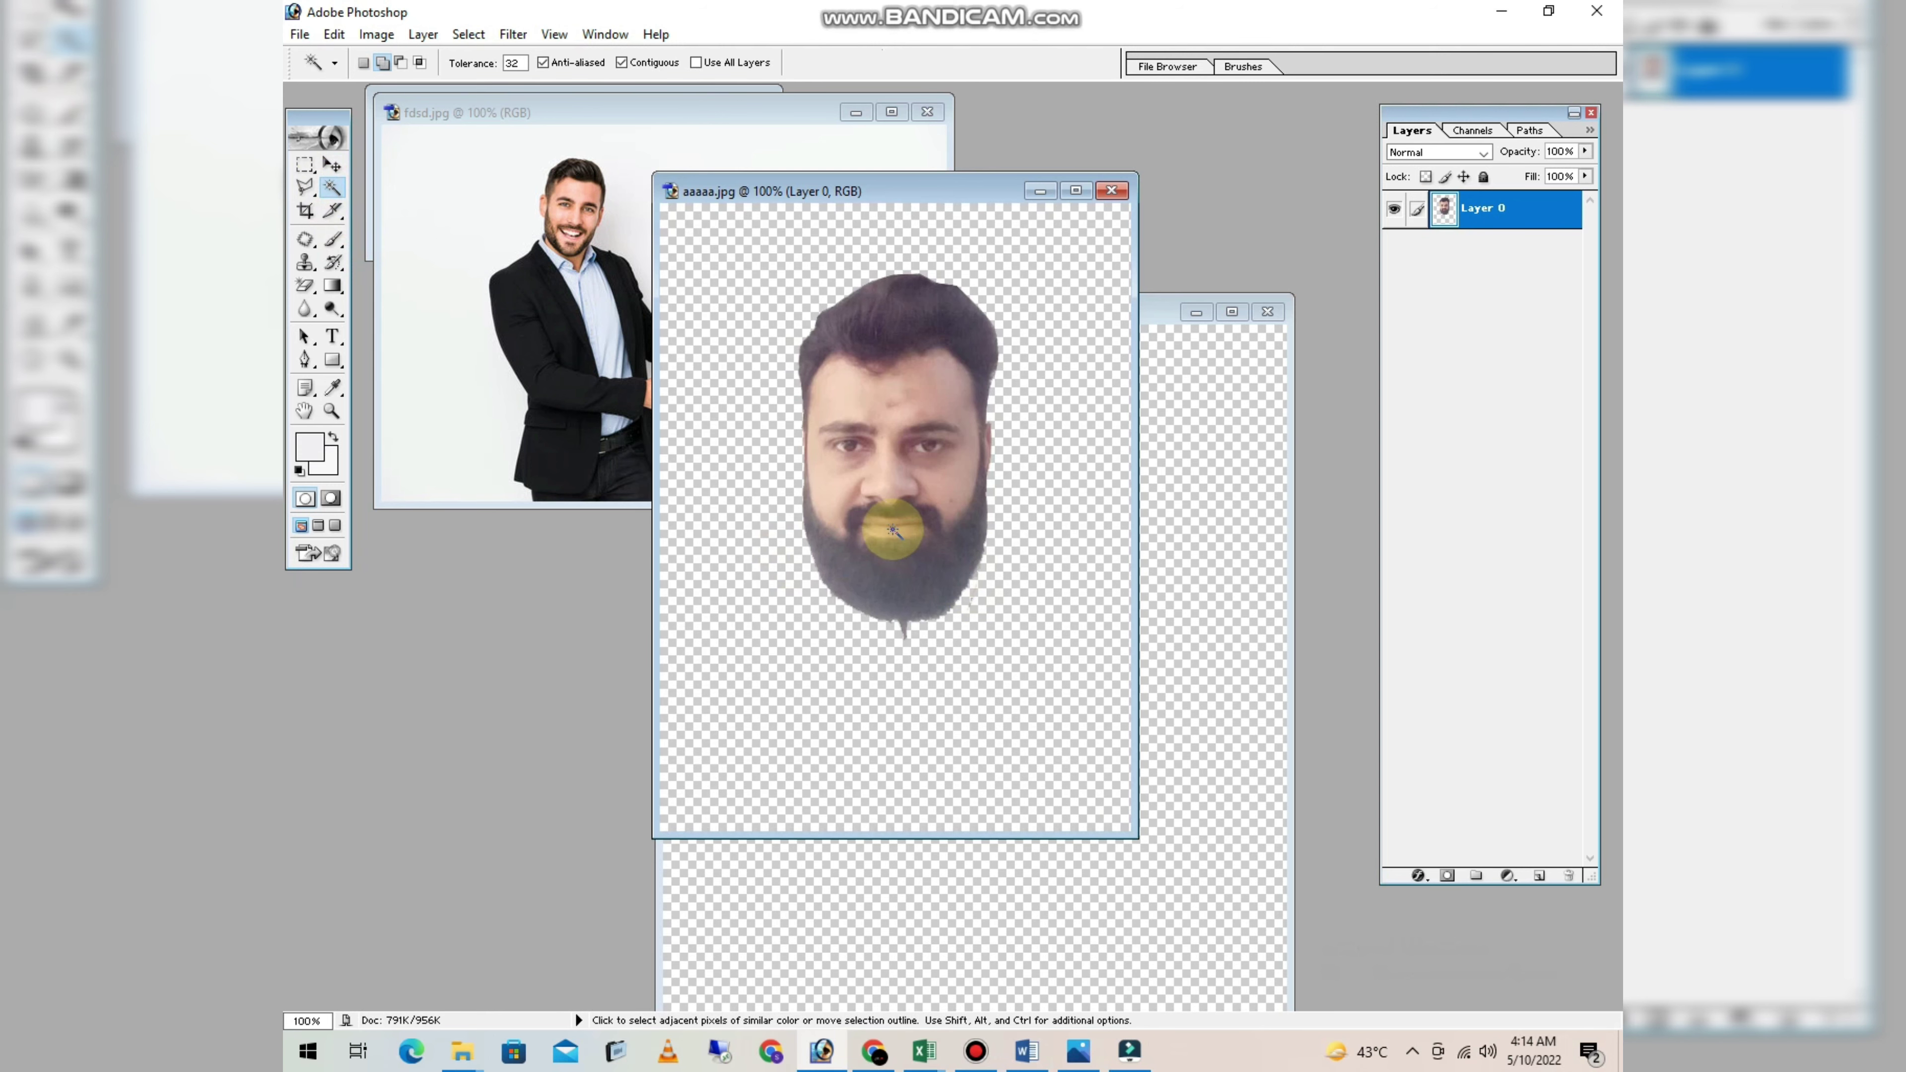
{"action": "key", "text": "v"}
{"action": "mouse_move", "coordinate": [894, 531]}
{"action": "left_mouse_down"}
{"action": "mouse_move", "coordinate": [891, 511]}
{"action": "mouse_move", "coordinate": [876, 526]}
{"action": "mouse_move", "coordinate": [925, 525]}
{"action": "left_mouse_up"}
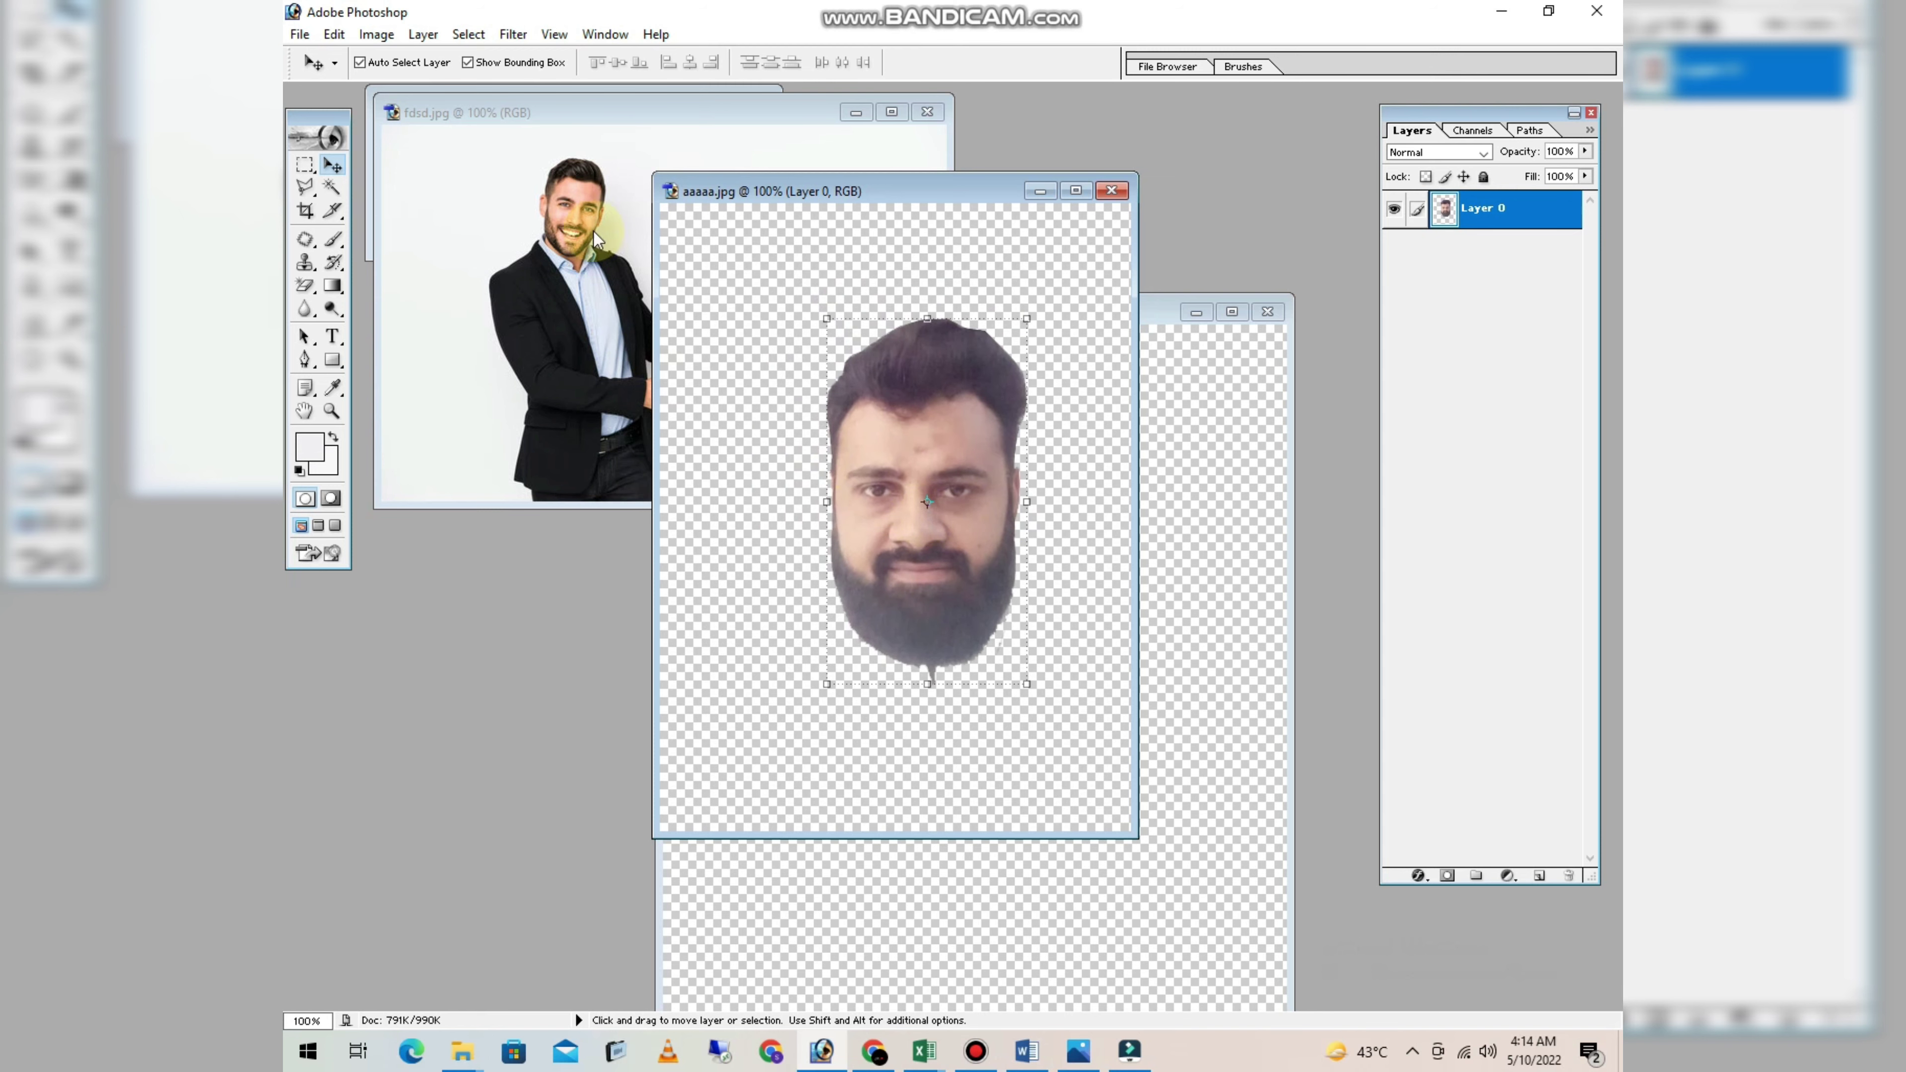
Step: Move the portrait window aside and bring fdsd.jpg to the front in full-screen view
{"action": "left_click_drag", "start_coordinate": [838, 196], "coordinate": [933, 225]}
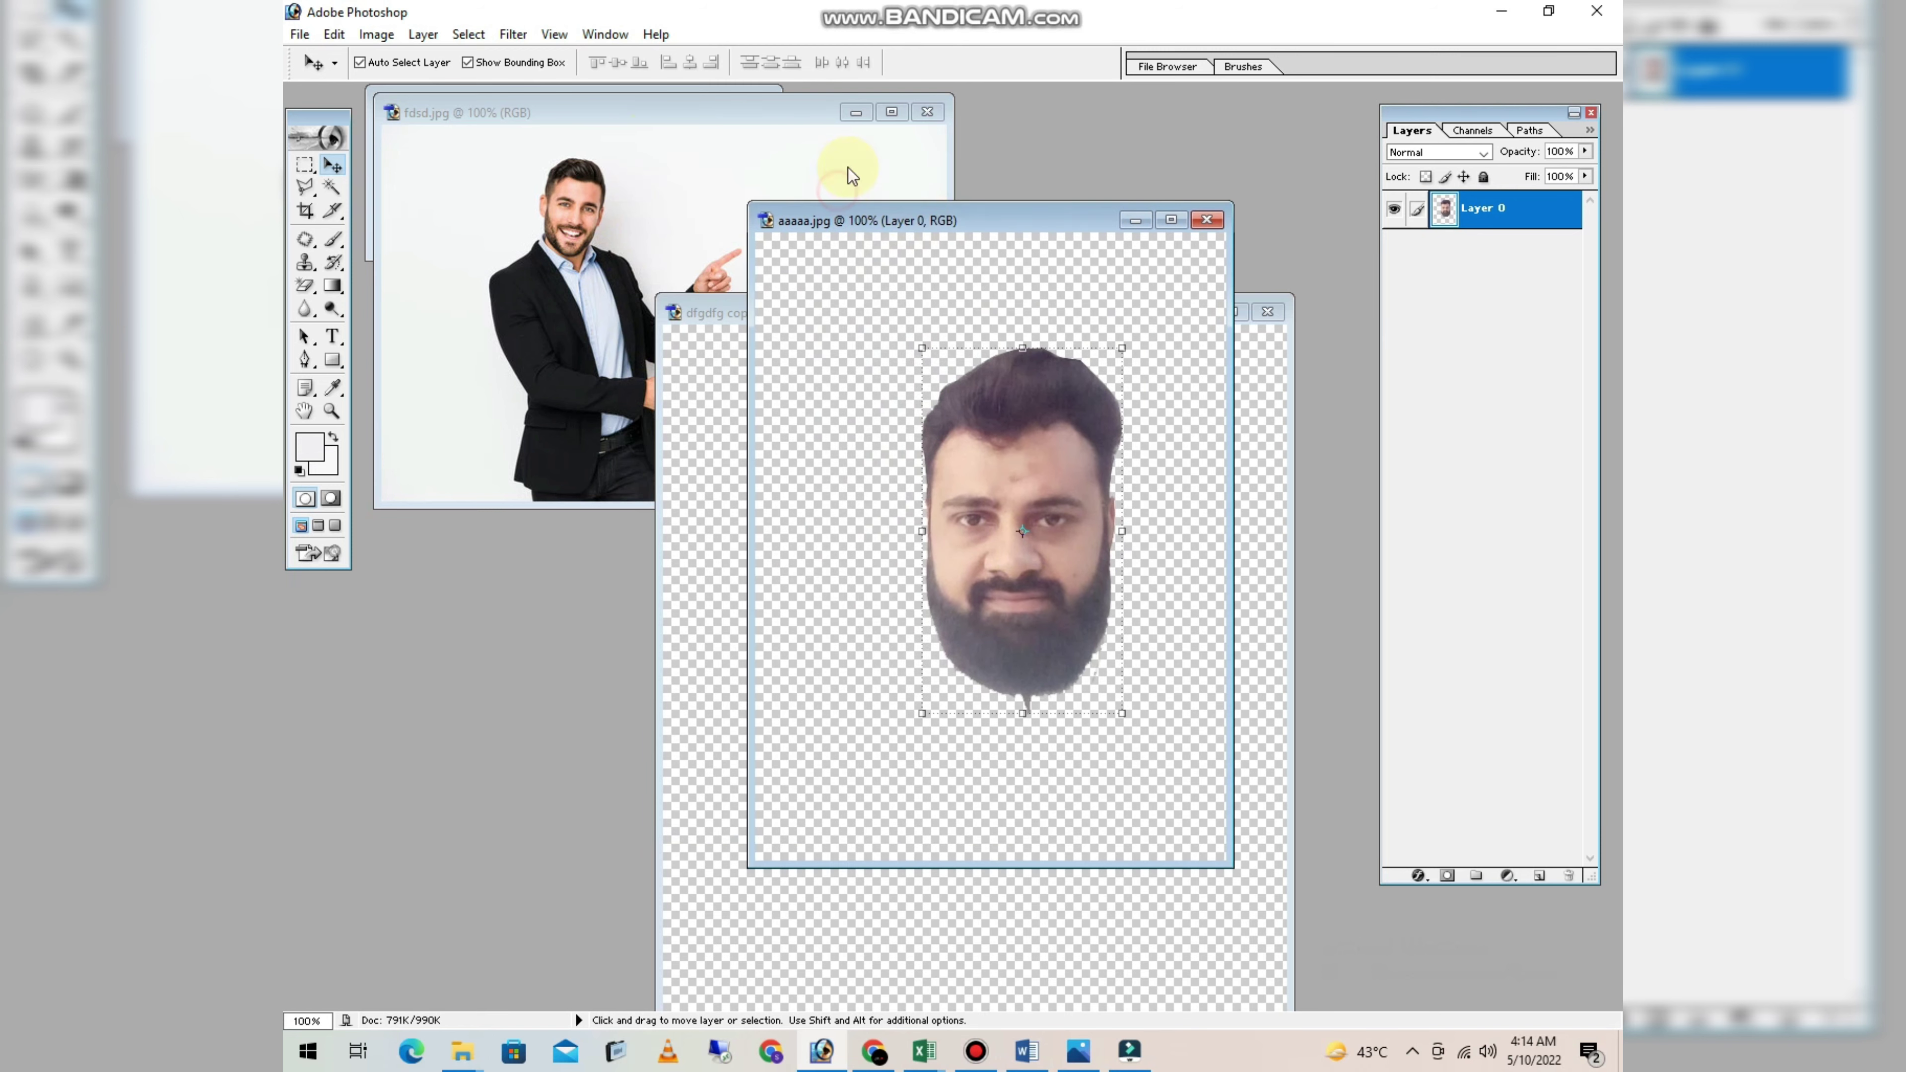
{"action": "left_click", "coordinate": [741, 112]}
{"action": "left_click_drag", "start_coordinate": [685, 111], "coordinate": [929, 294]}
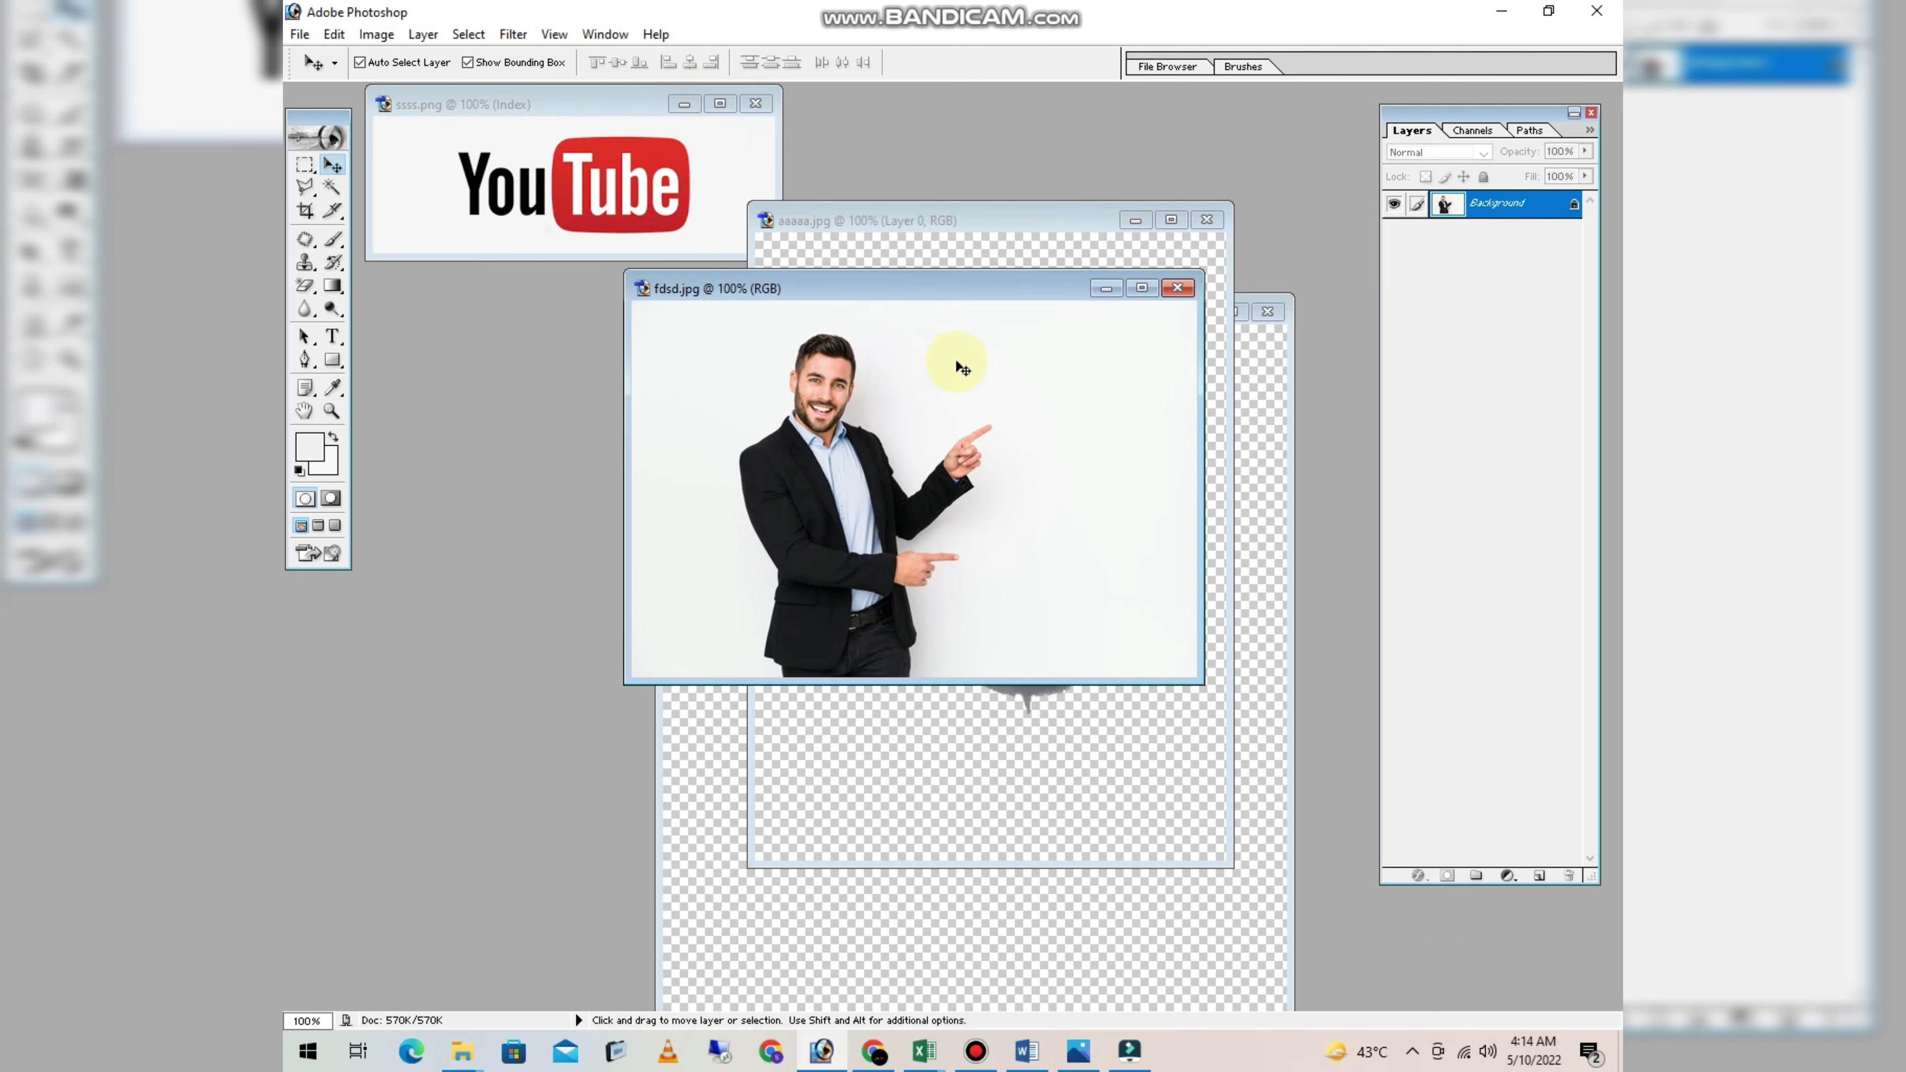
{"action": "key", "text": "f"}
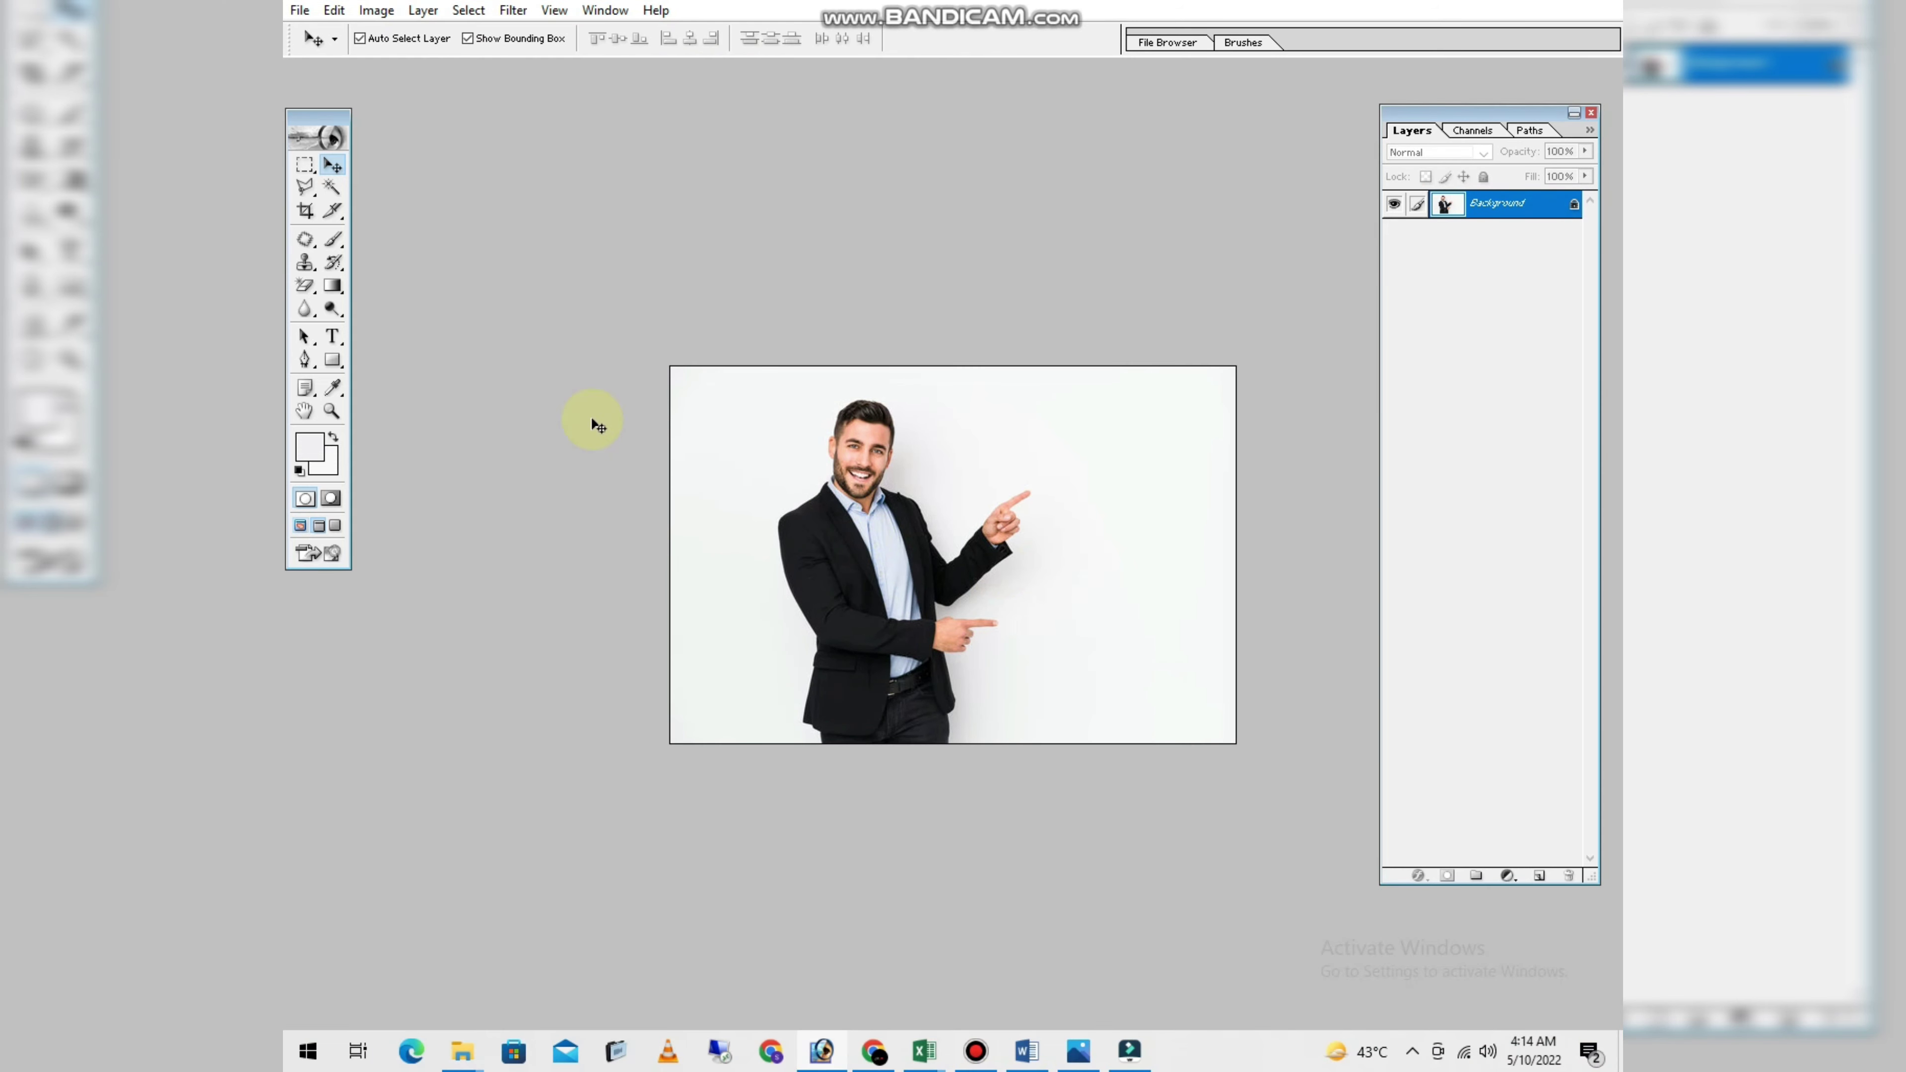
Step: Select the white backdrop around the pointing man with the Magic Wand, including the shadowed areas beside his arms and body
{"action": "left_click", "coordinate": [331, 187]}
{"action": "left_click", "coordinate": [738, 482]}
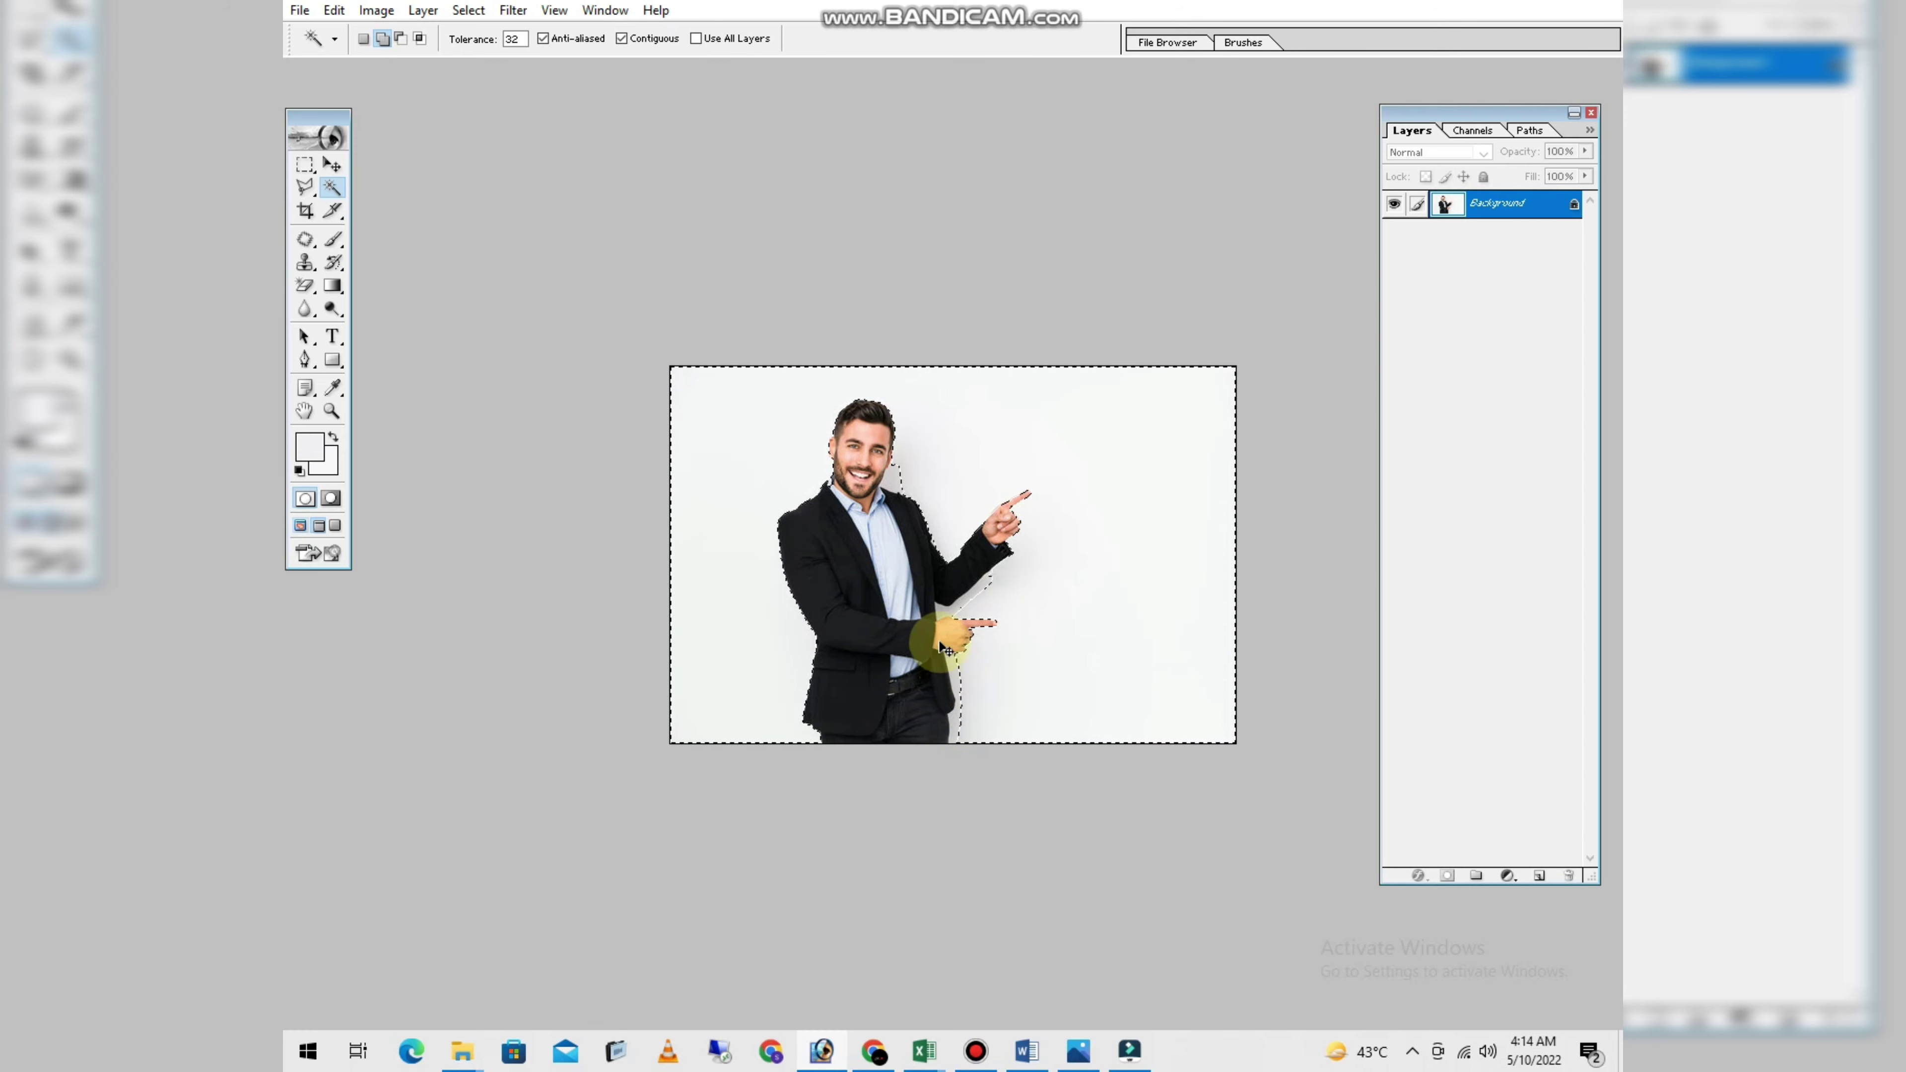
{"action": "key", "text": "ctrl+plus"}
{"action": "left_click", "coordinate": [833, 409]}
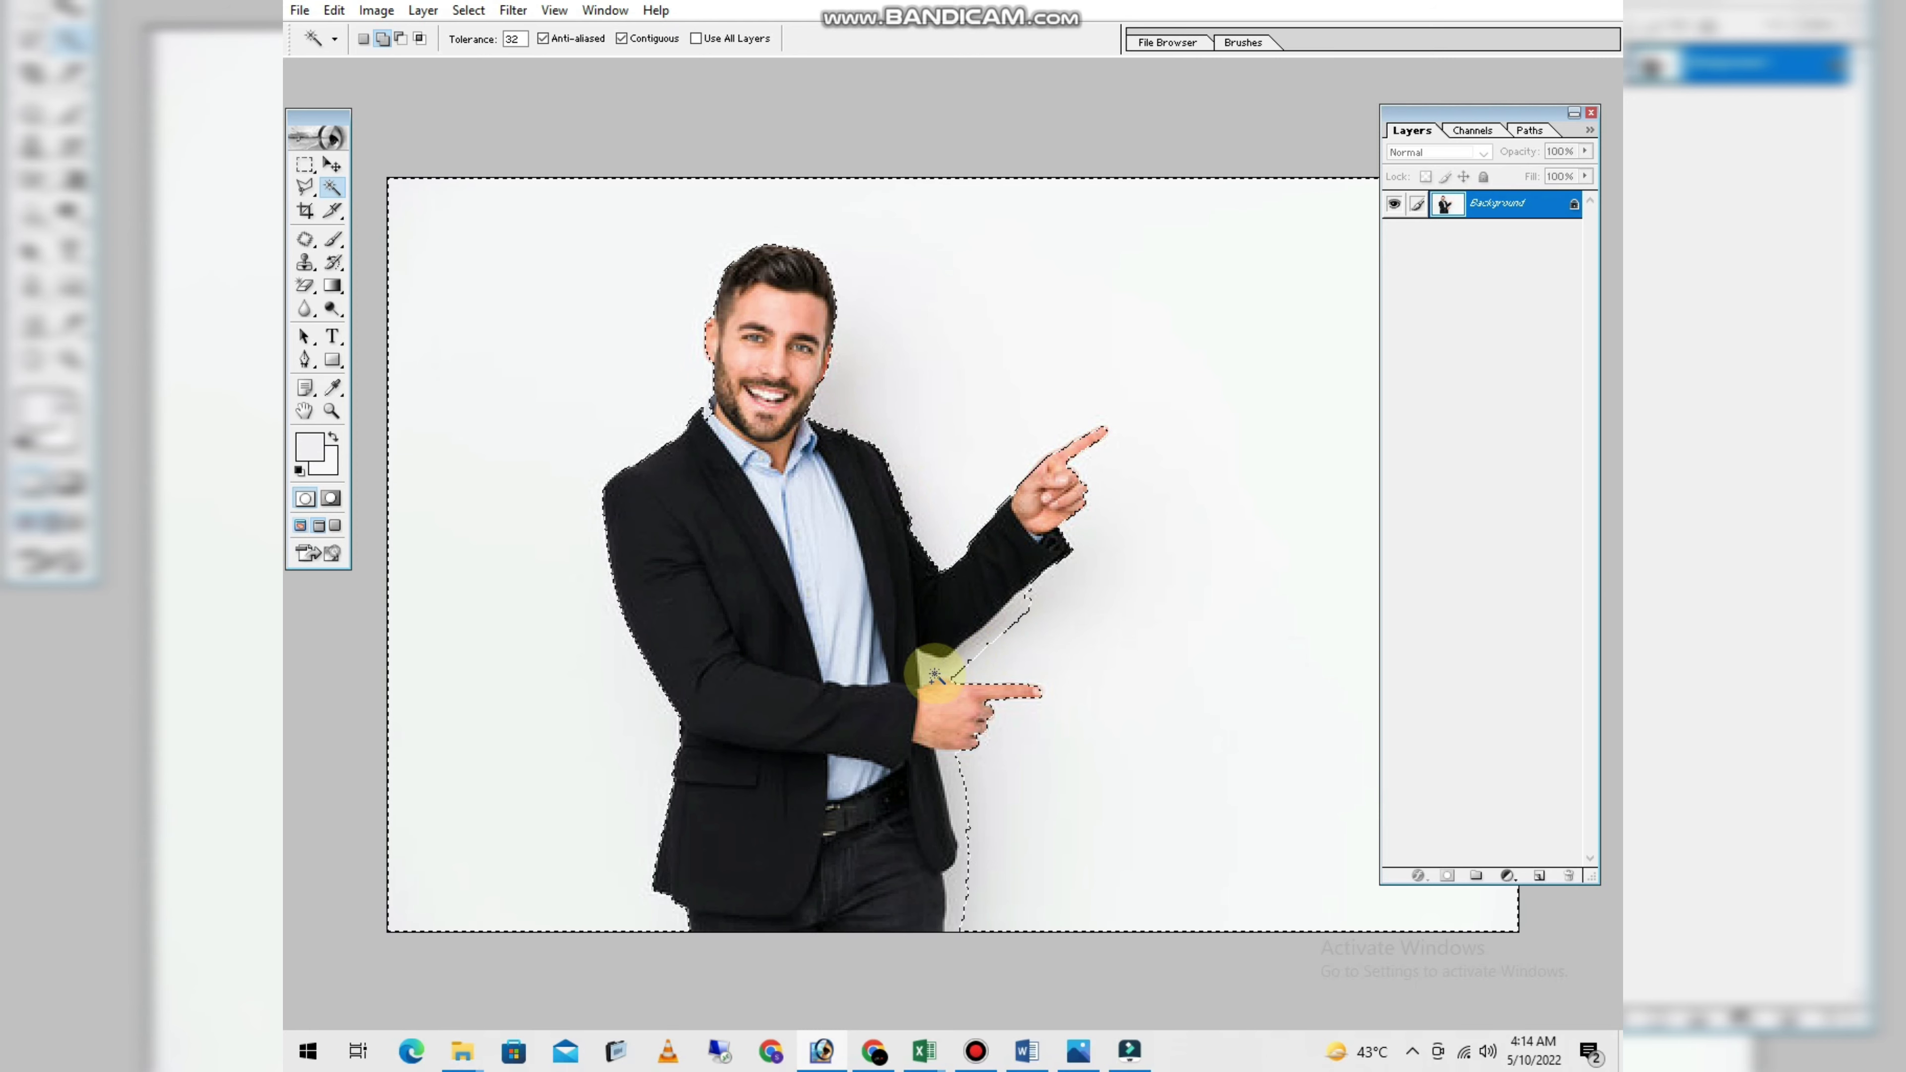
{"action": "left_click", "coordinate": [1029, 595]}
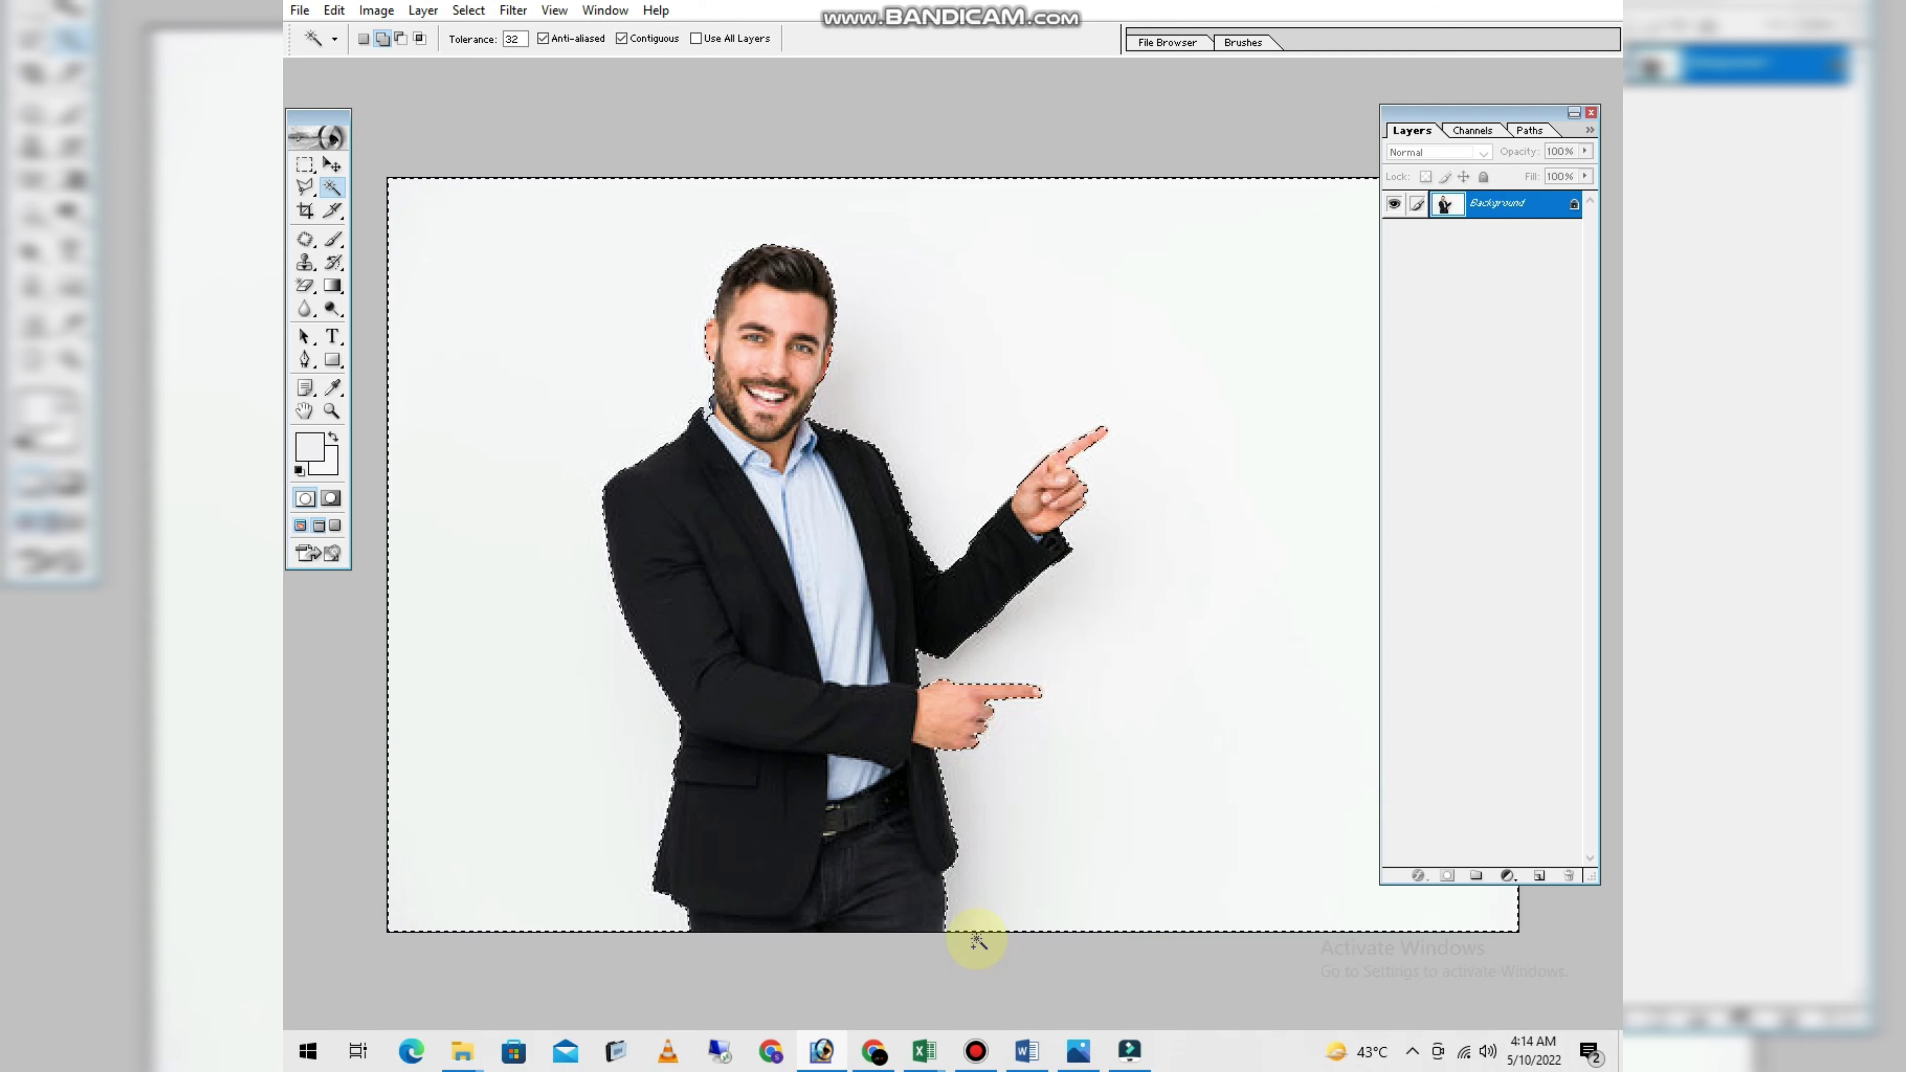
Step: Invert the selection to the man himself and copy him onto a new layer
{"action": "key", "text": "ctrl+shift+i"}
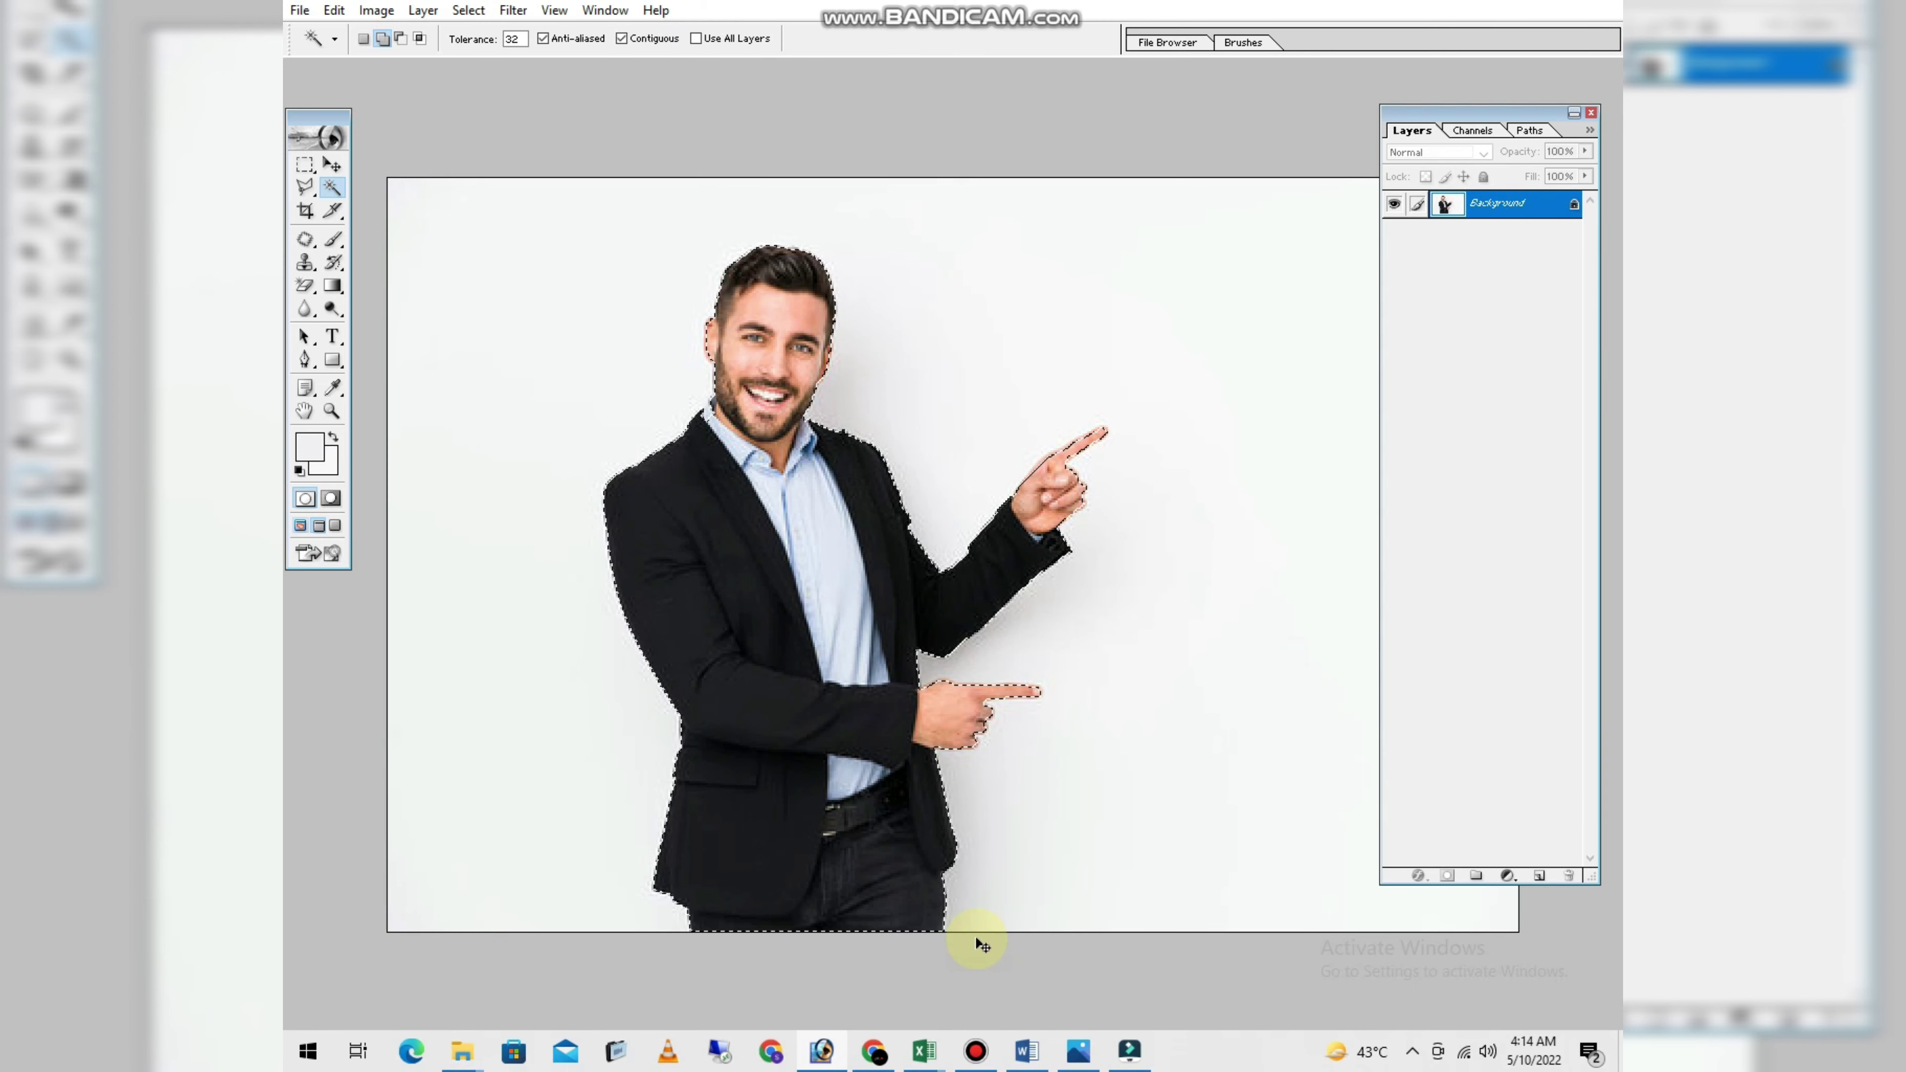
{"action": "key", "text": "ctrl+j"}
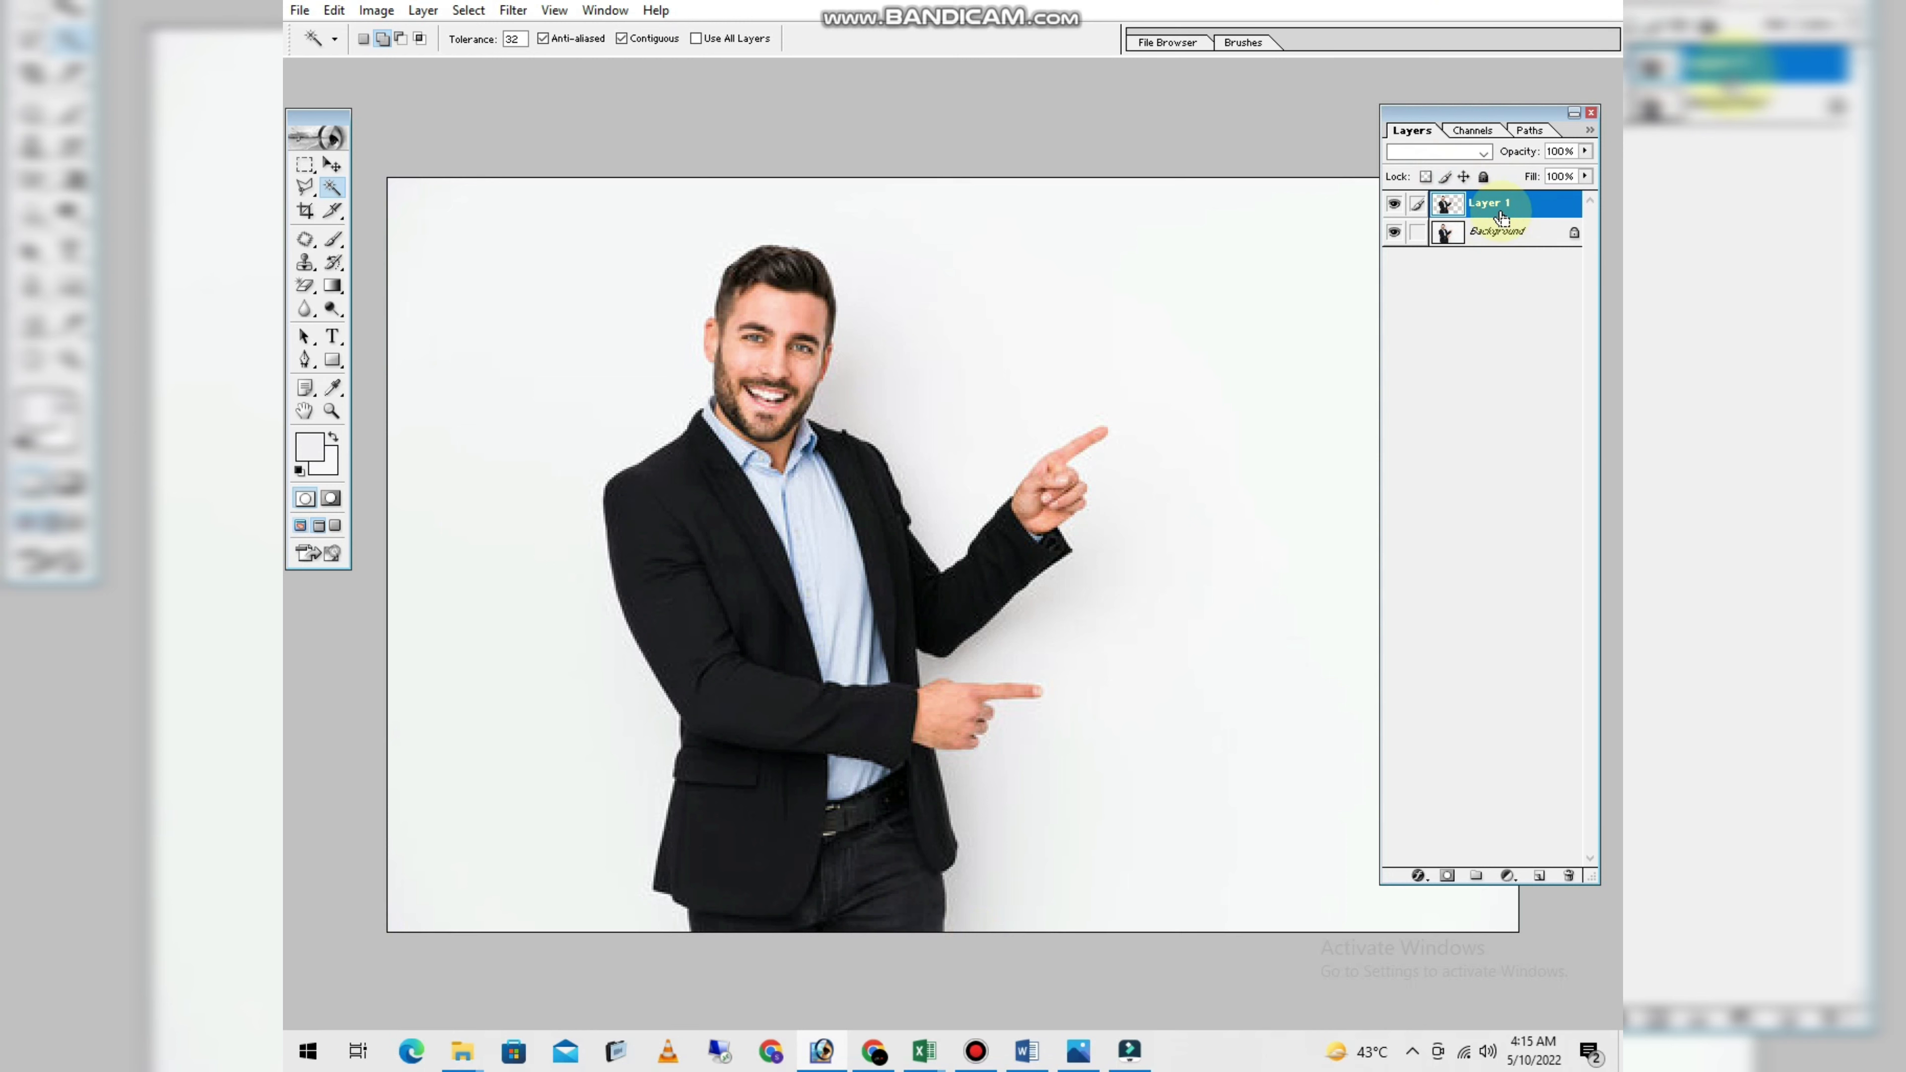
{"action": "key", "text": "ctrl+z"}
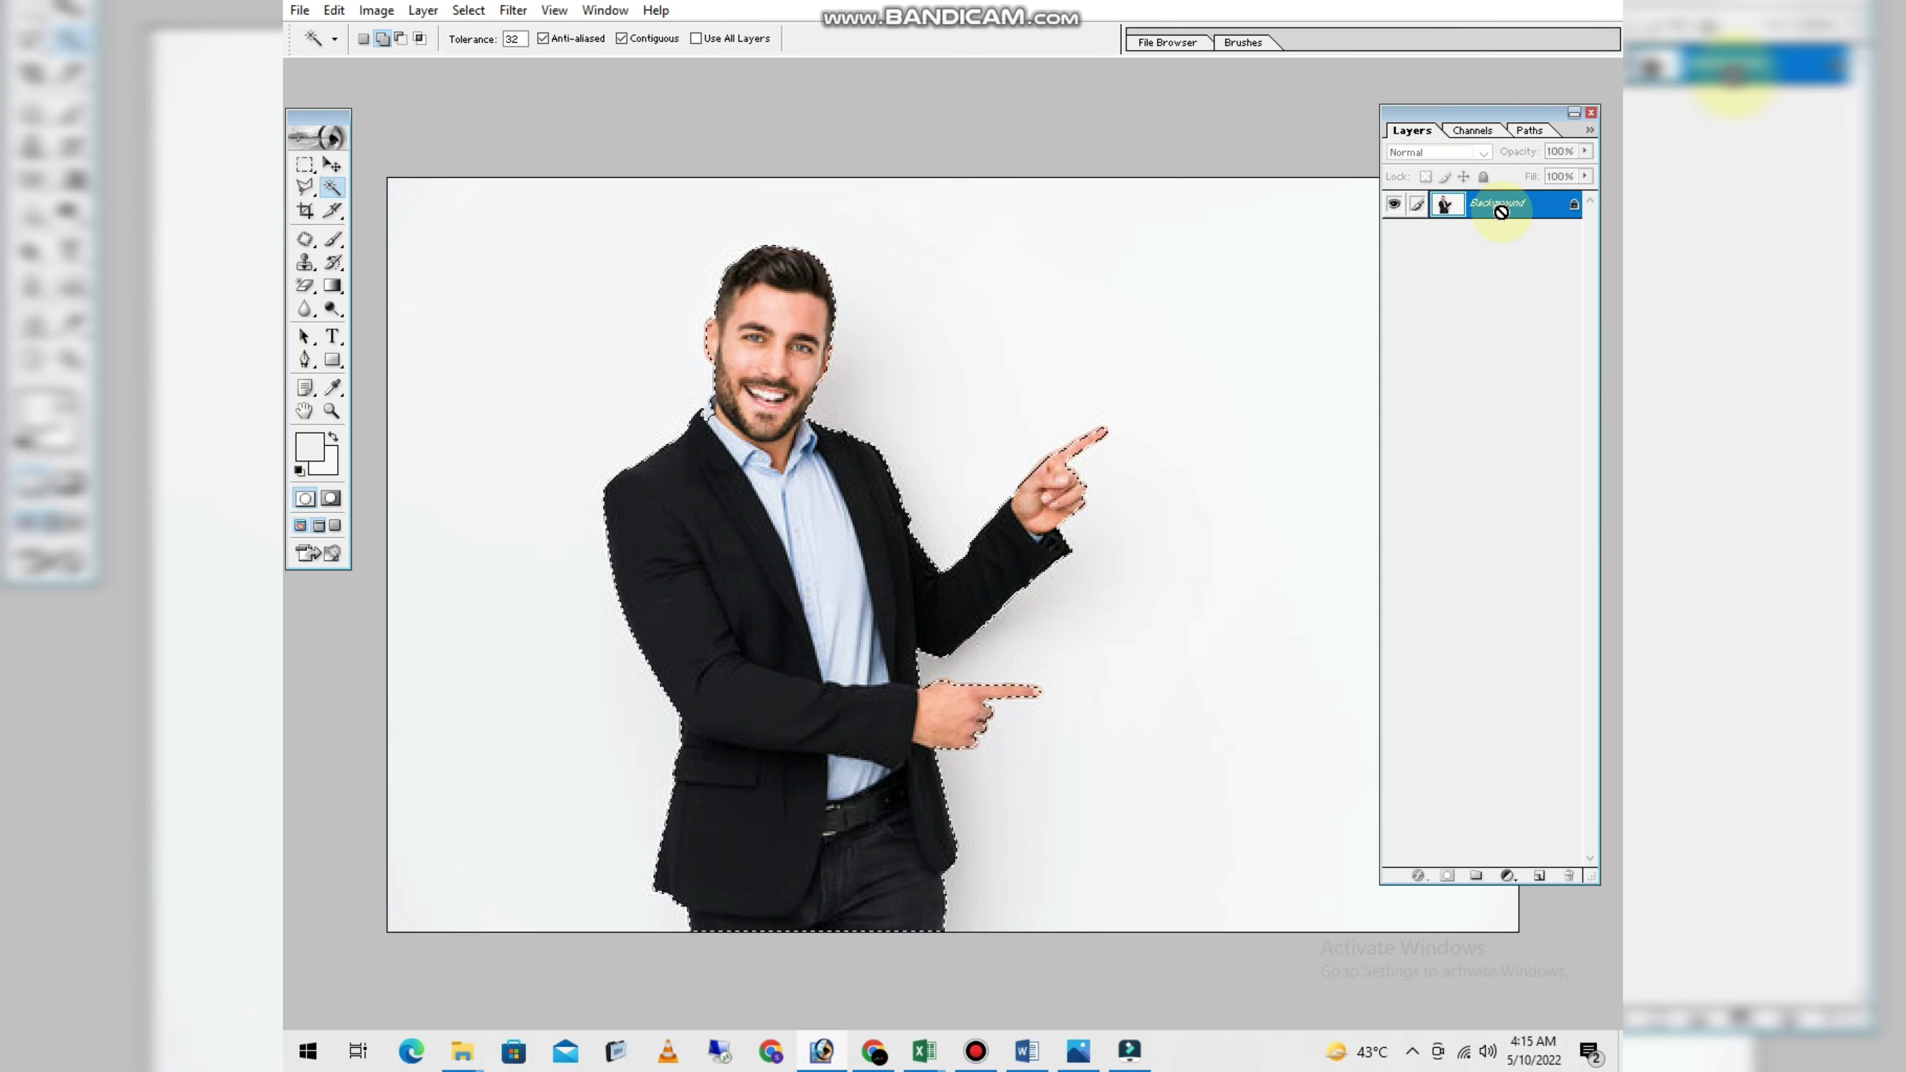
{"action": "key", "text": "ctrl+j"}
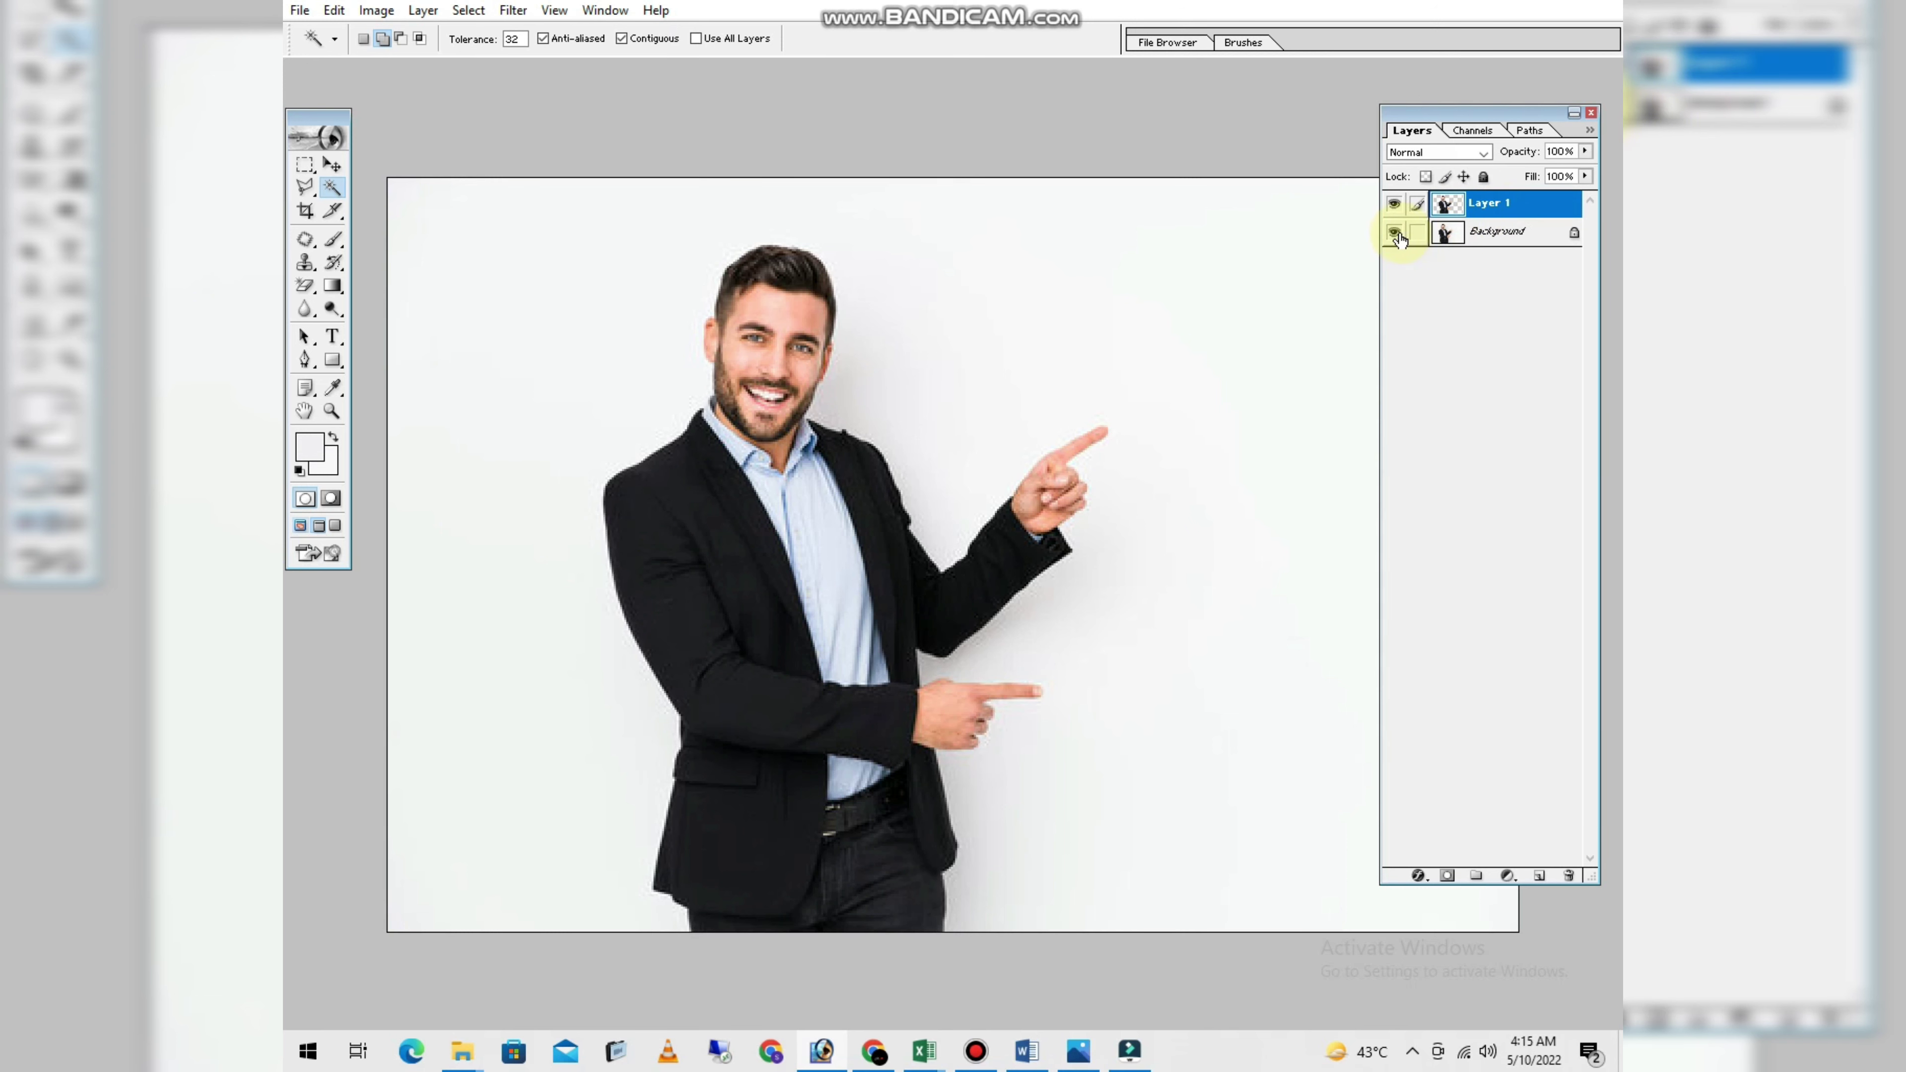
Step: Hide the Background layer and move the cut-out man to the right and slightly up
{"action": "left_click", "coordinate": [1397, 237]}
{"action": "left_click", "coordinate": [331, 164]}
{"action": "left_click_drag", "start_coordinate": [743, 548], "coordinate": [889, 515]}
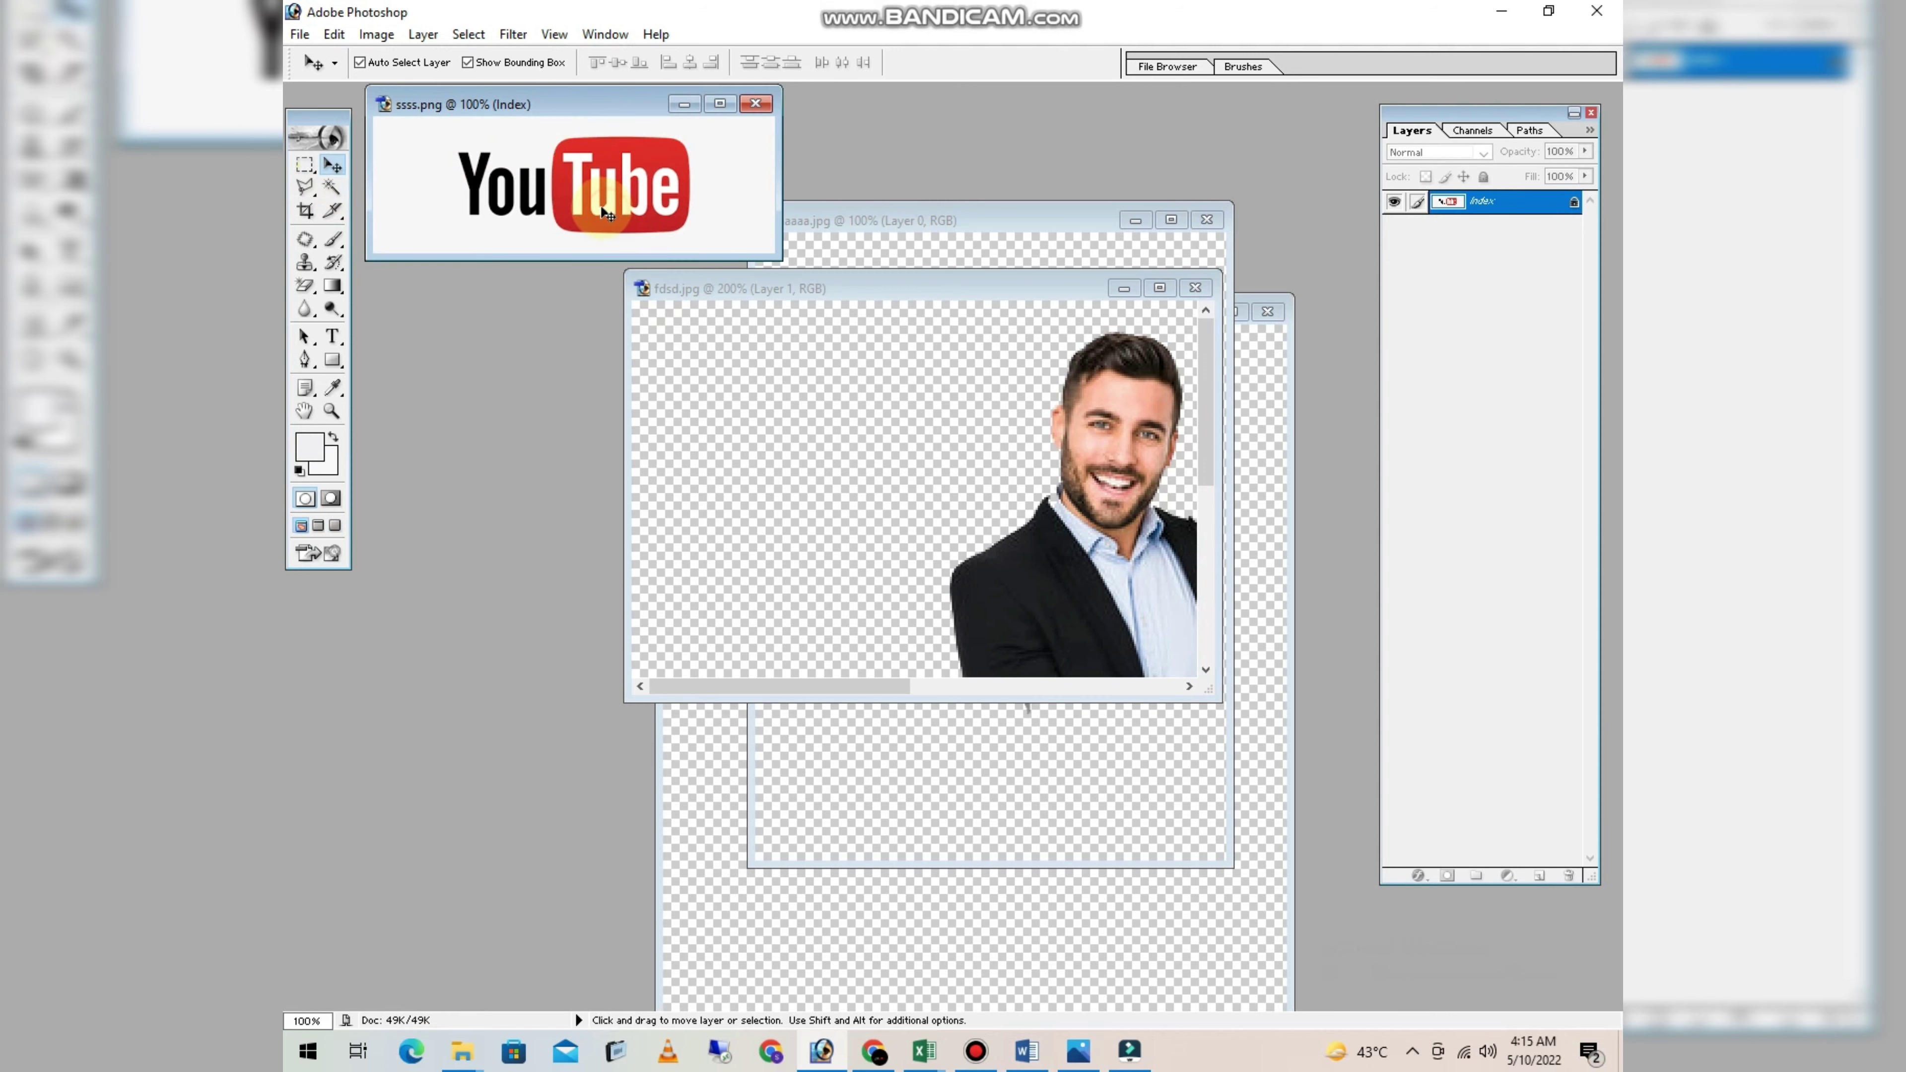
Step: Move the ssss.png logo window over the fdsd.jpg window and preview the logo in full-screen view
{"action": "left_click_drag", "start_coordinate": [552, 111], "coordinate": [863, 375]}
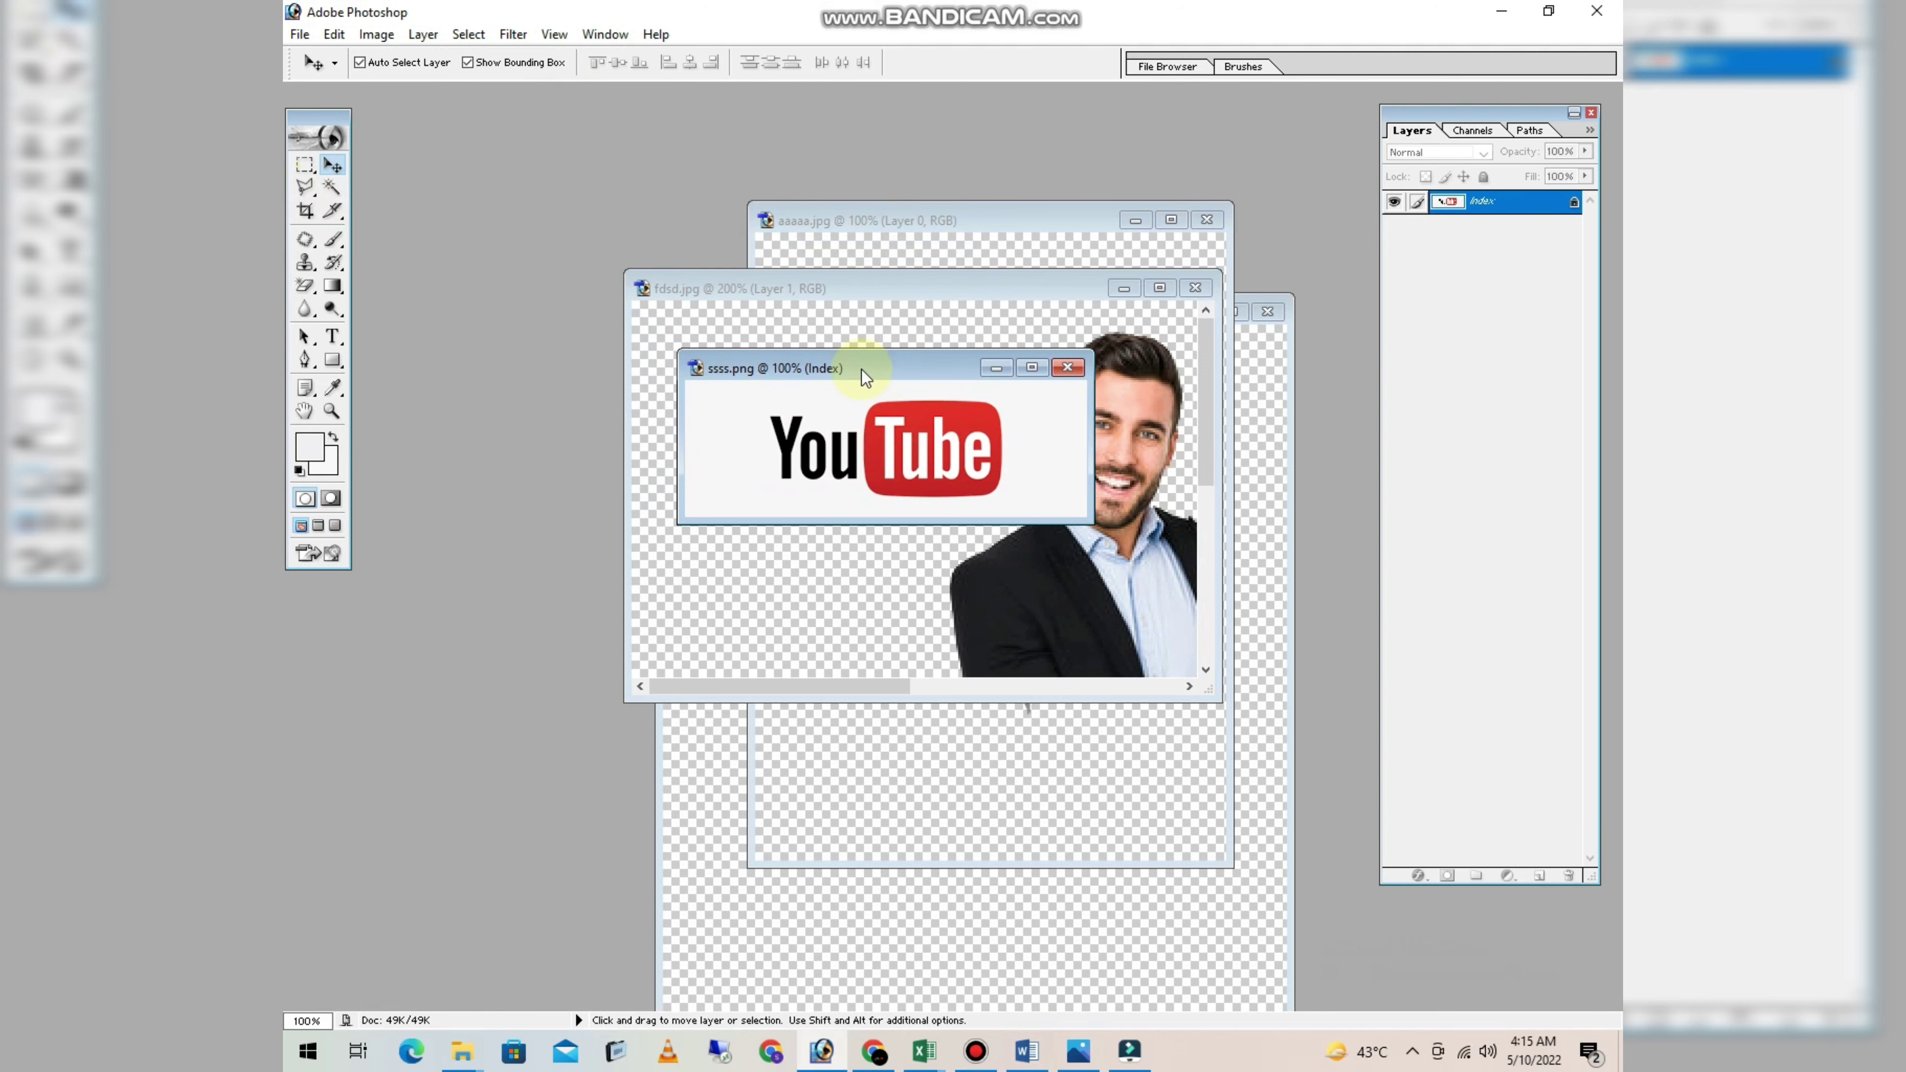
{"action": "key", "text": "f"}
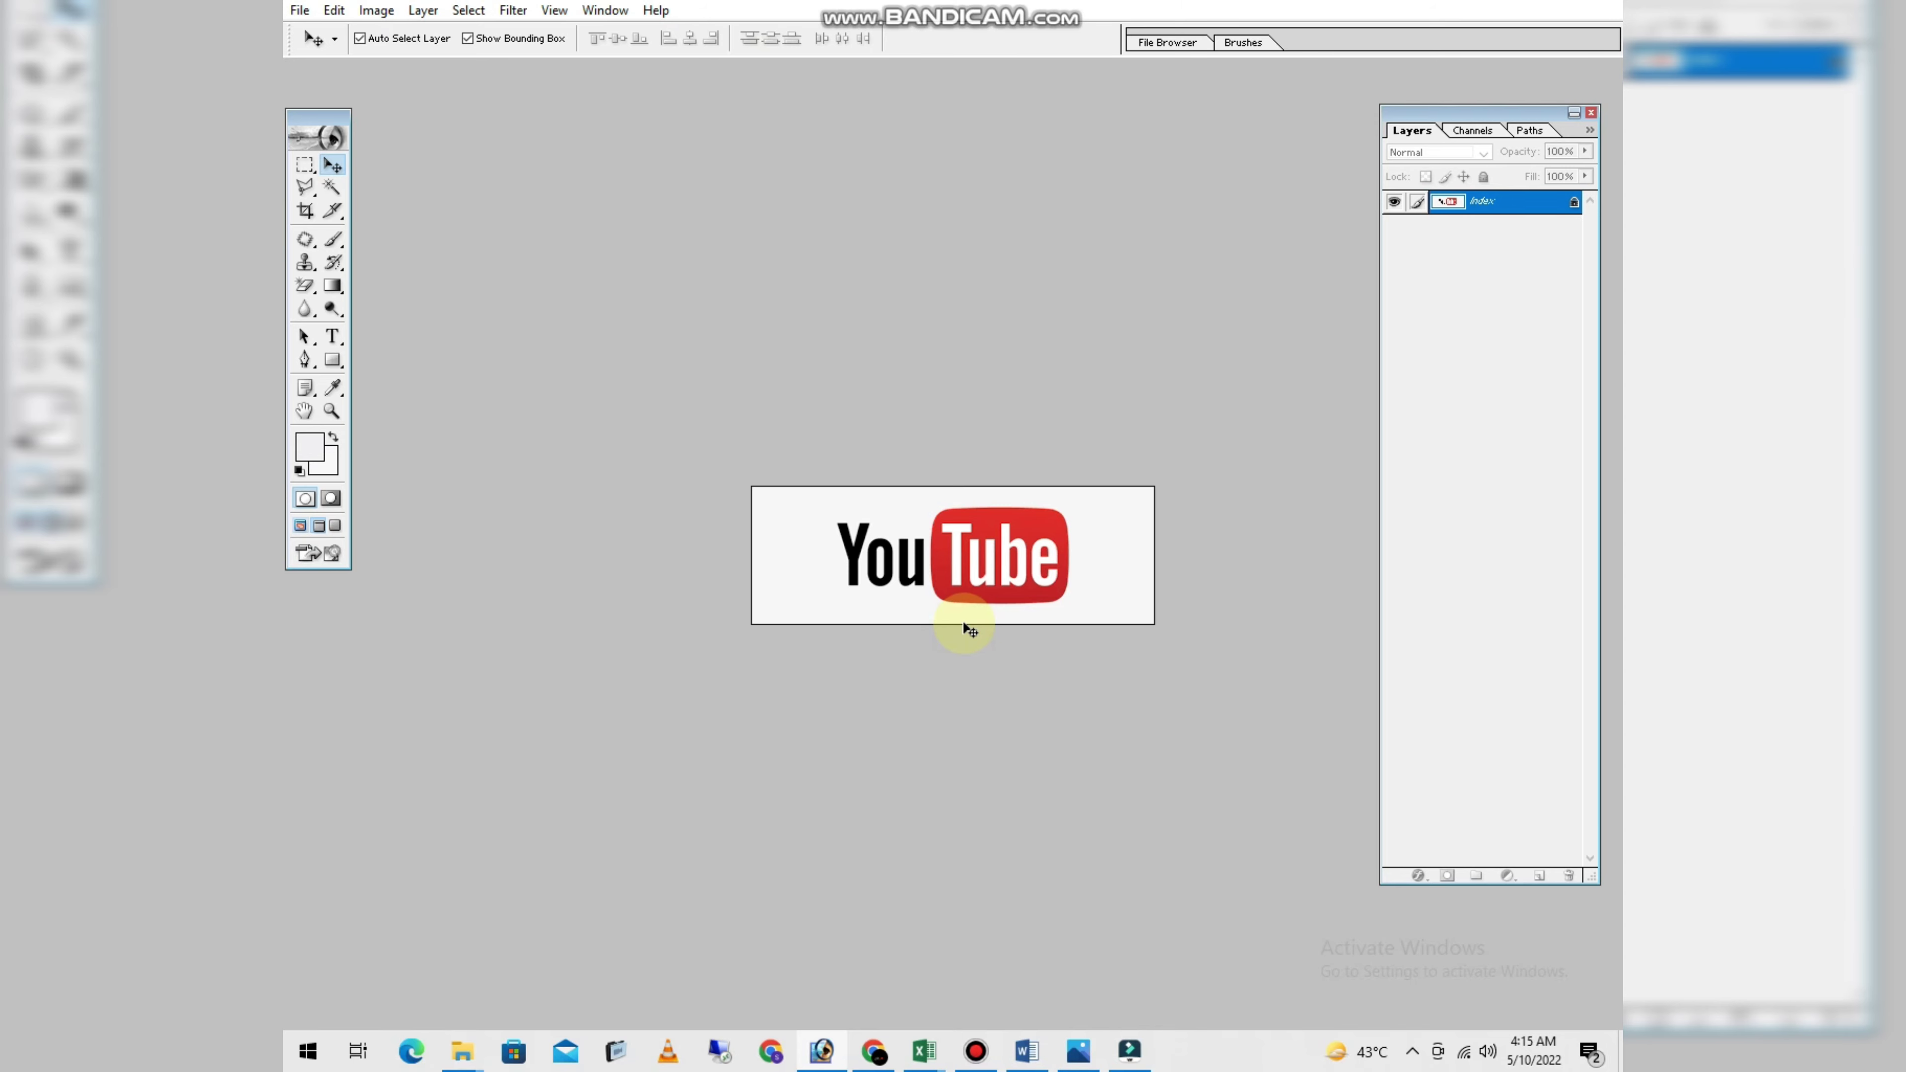
{"action": "key", "text": "f"}
{"action": "key", "text": "f"}
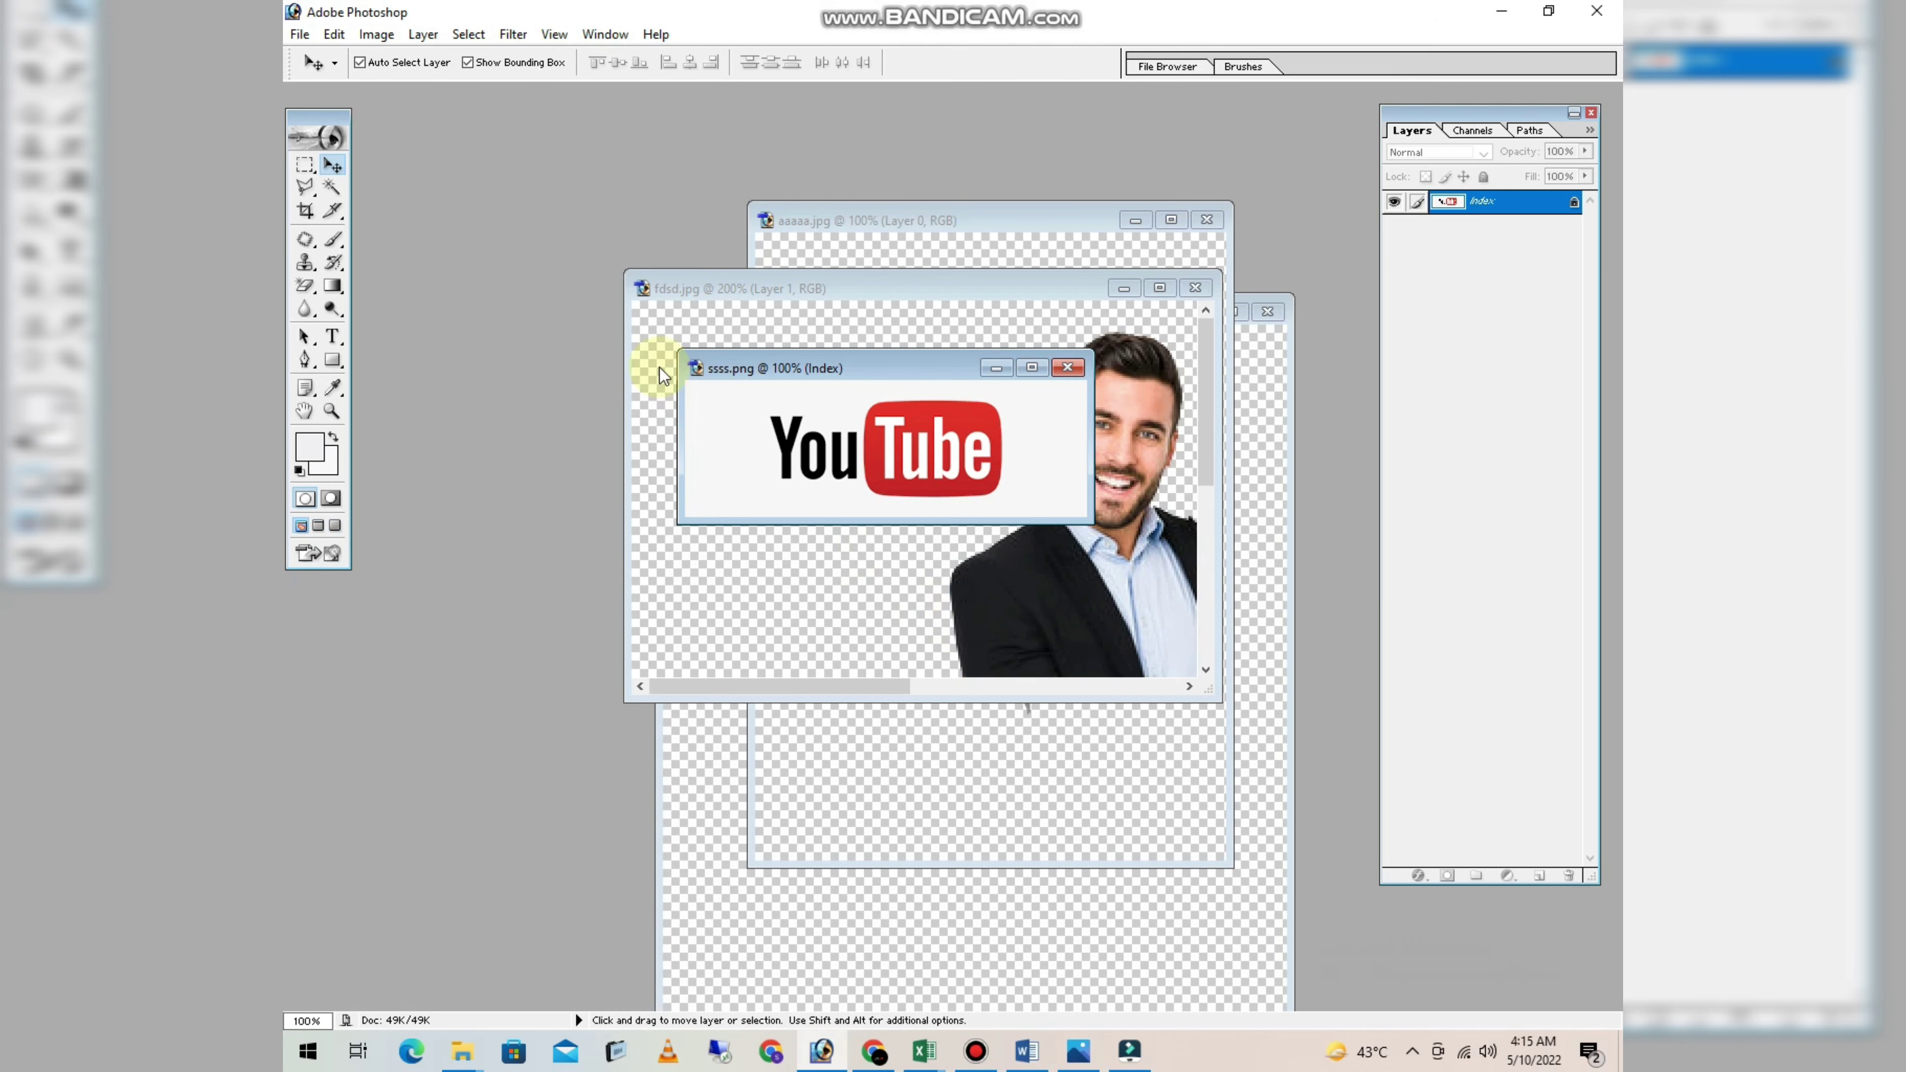
{"action": "left_click", "coordinate": [737, 436]}
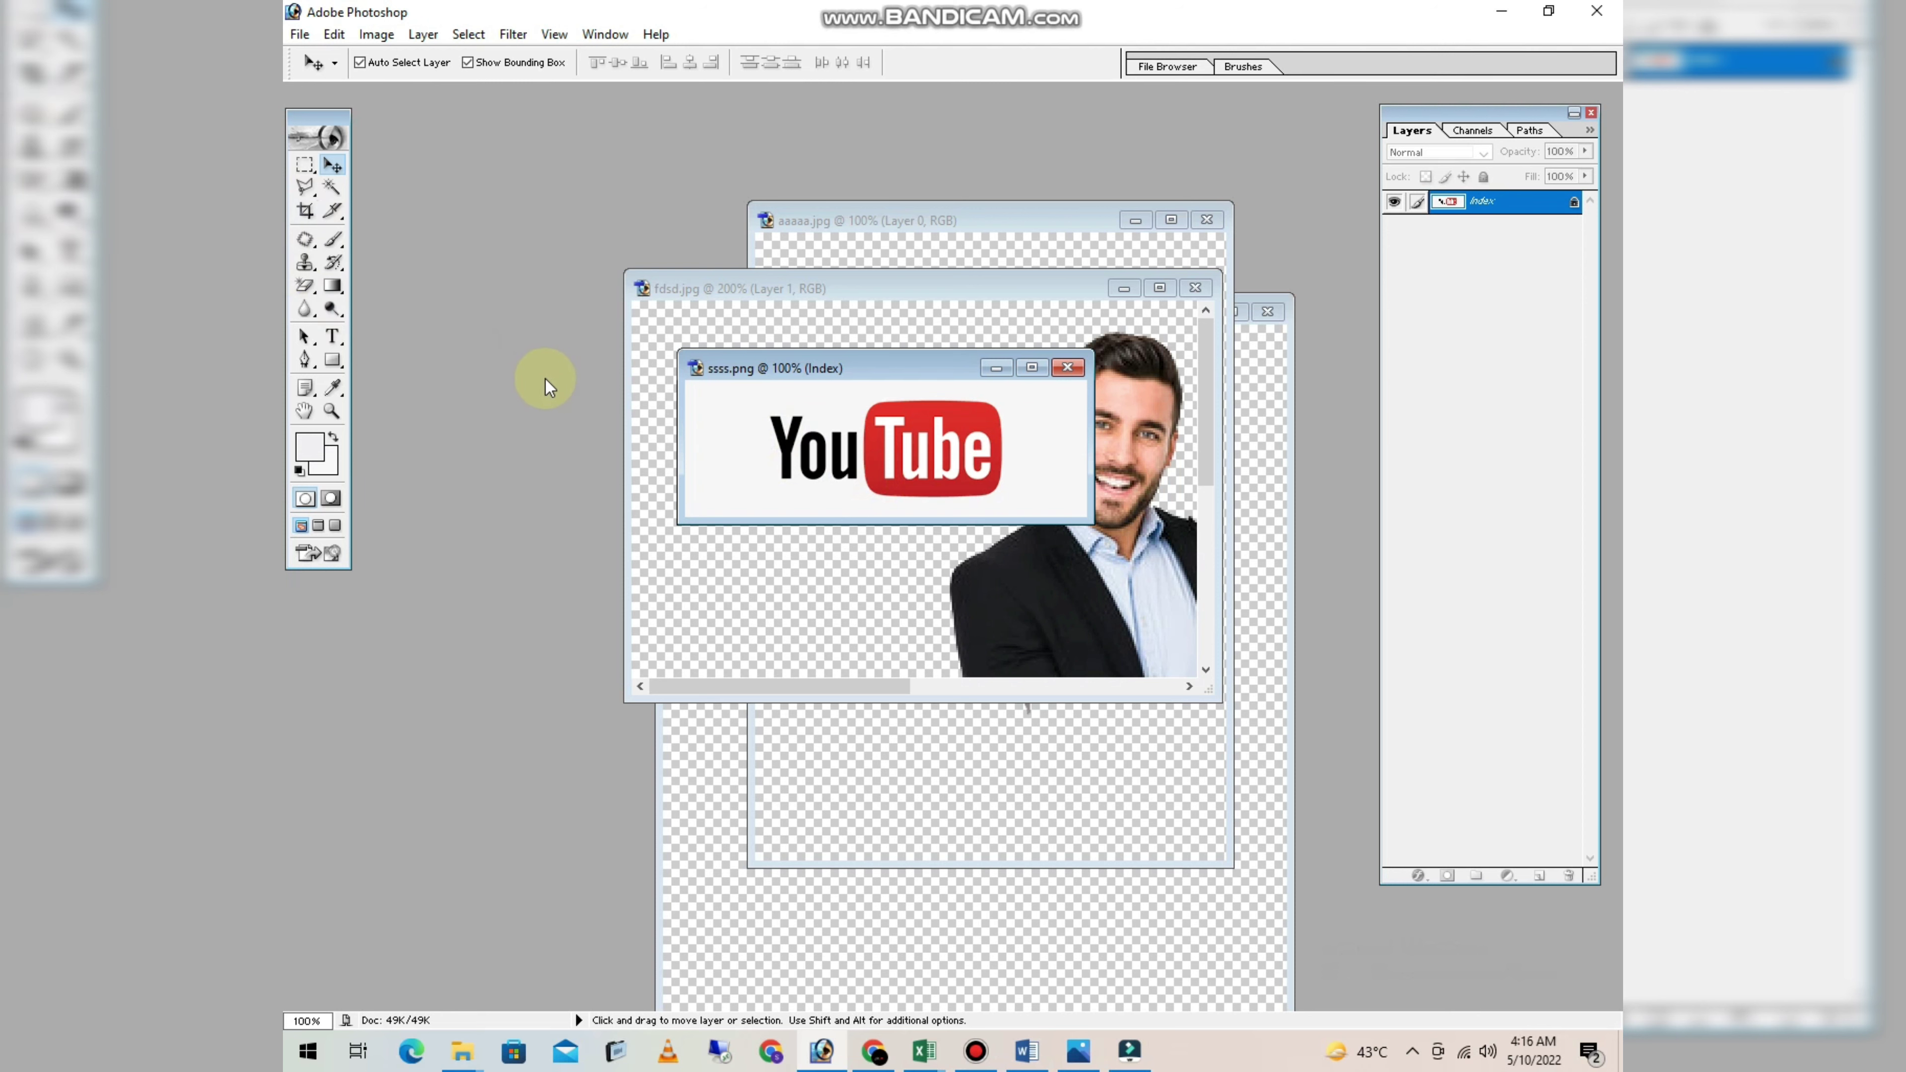
Step: Copy the entire YouTube logo image into fdsd.jpg and position it over the man in full-screen view
{"action": "key", "text": "ctrl+a"}
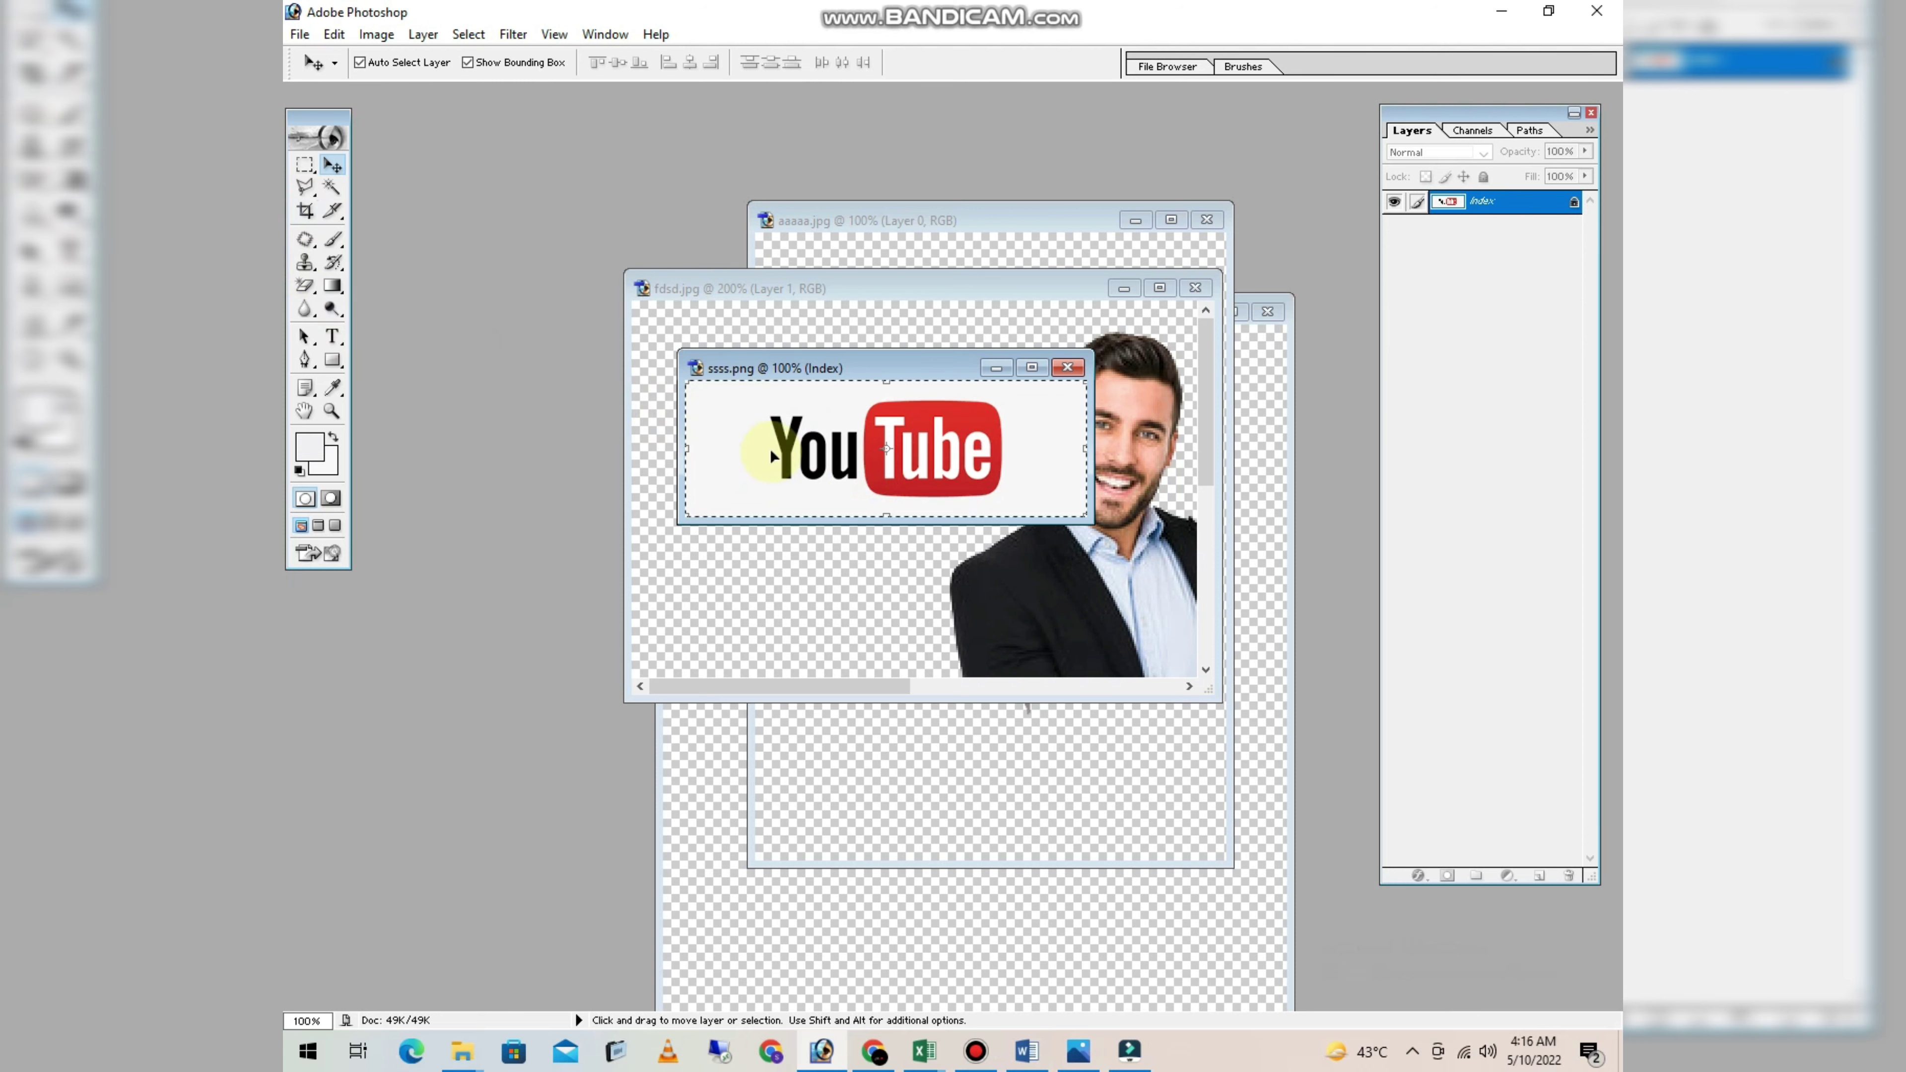
{"action": "left_click_drag", "start_coordinate": [769, 448], "coordinate": [768, 587]}
{"action": "left_click_drag", "start_coordinate": [894, 605], "coordinate": [871, 495]}
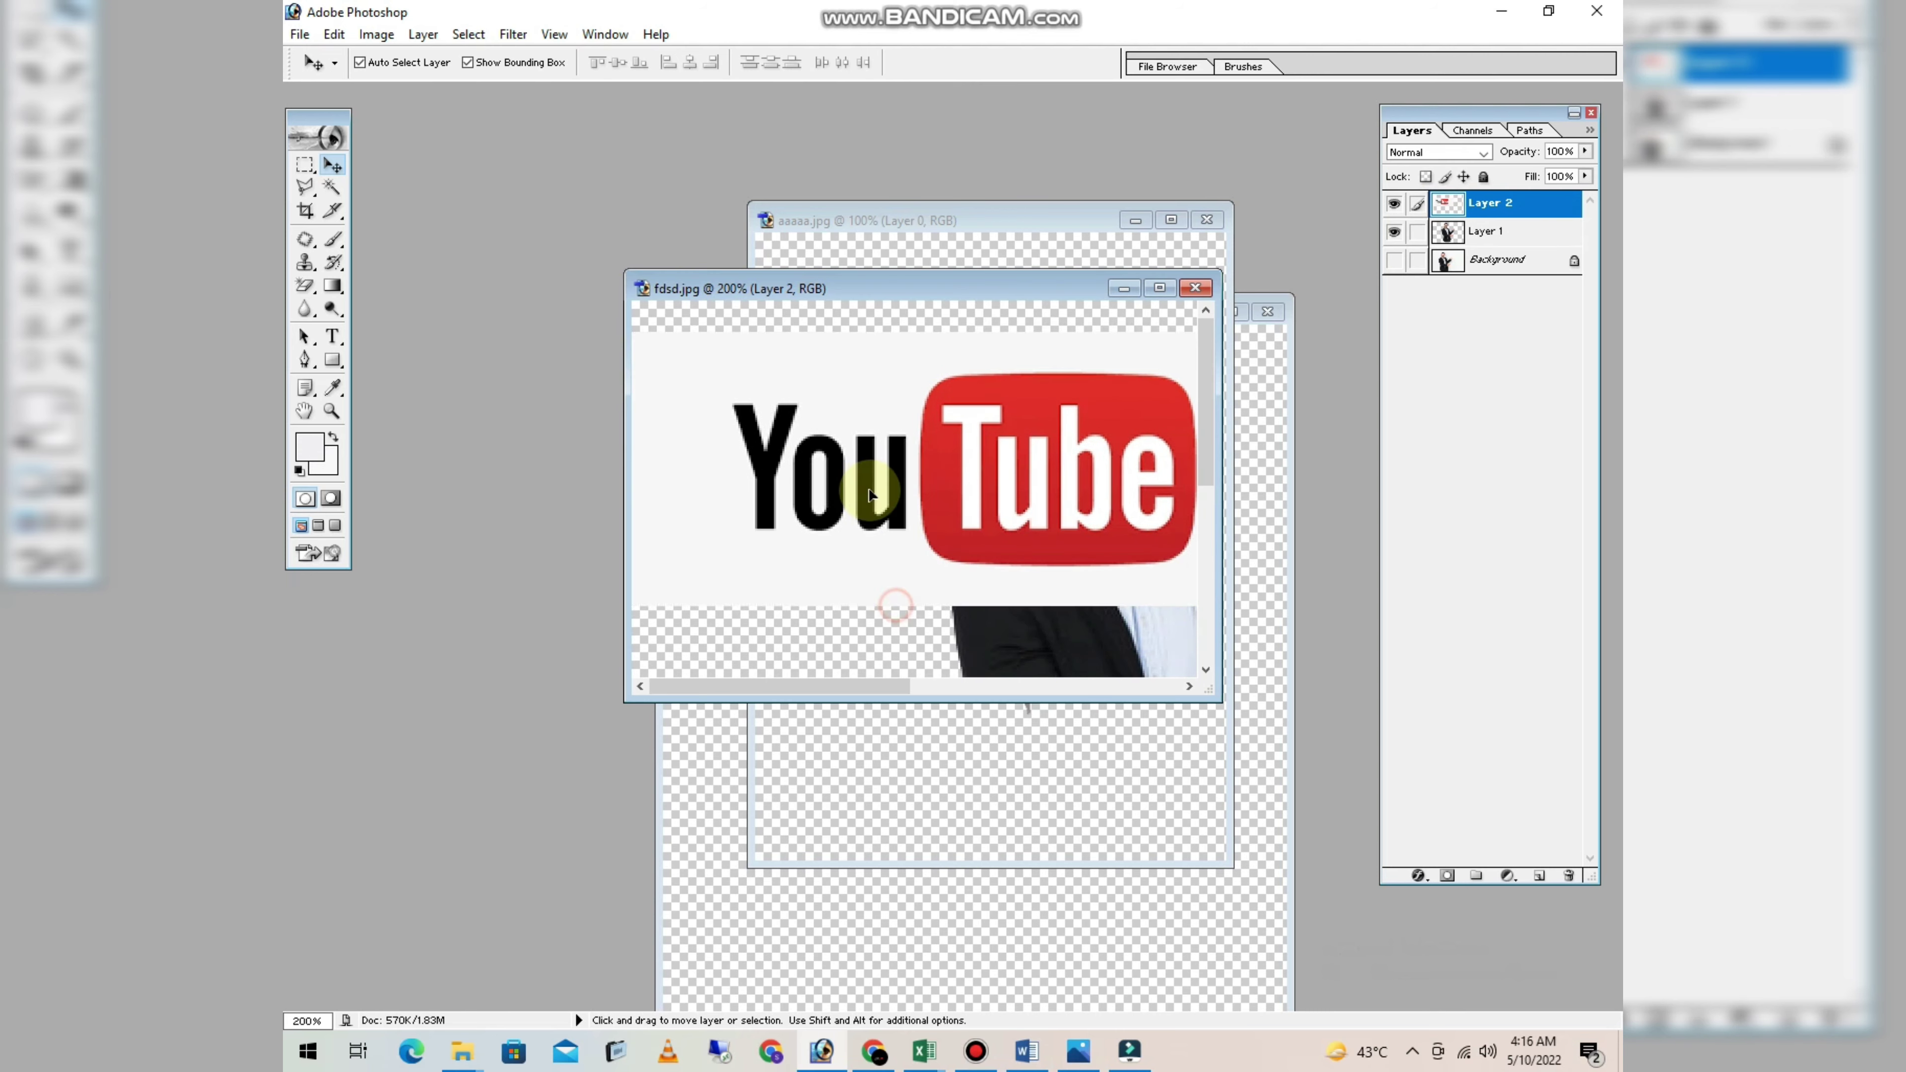
{"action": "key", "text": "f"}
{"action": "left_click_drag", "start_coordinate": [836, 358], "coordinate": [1007, 429]}
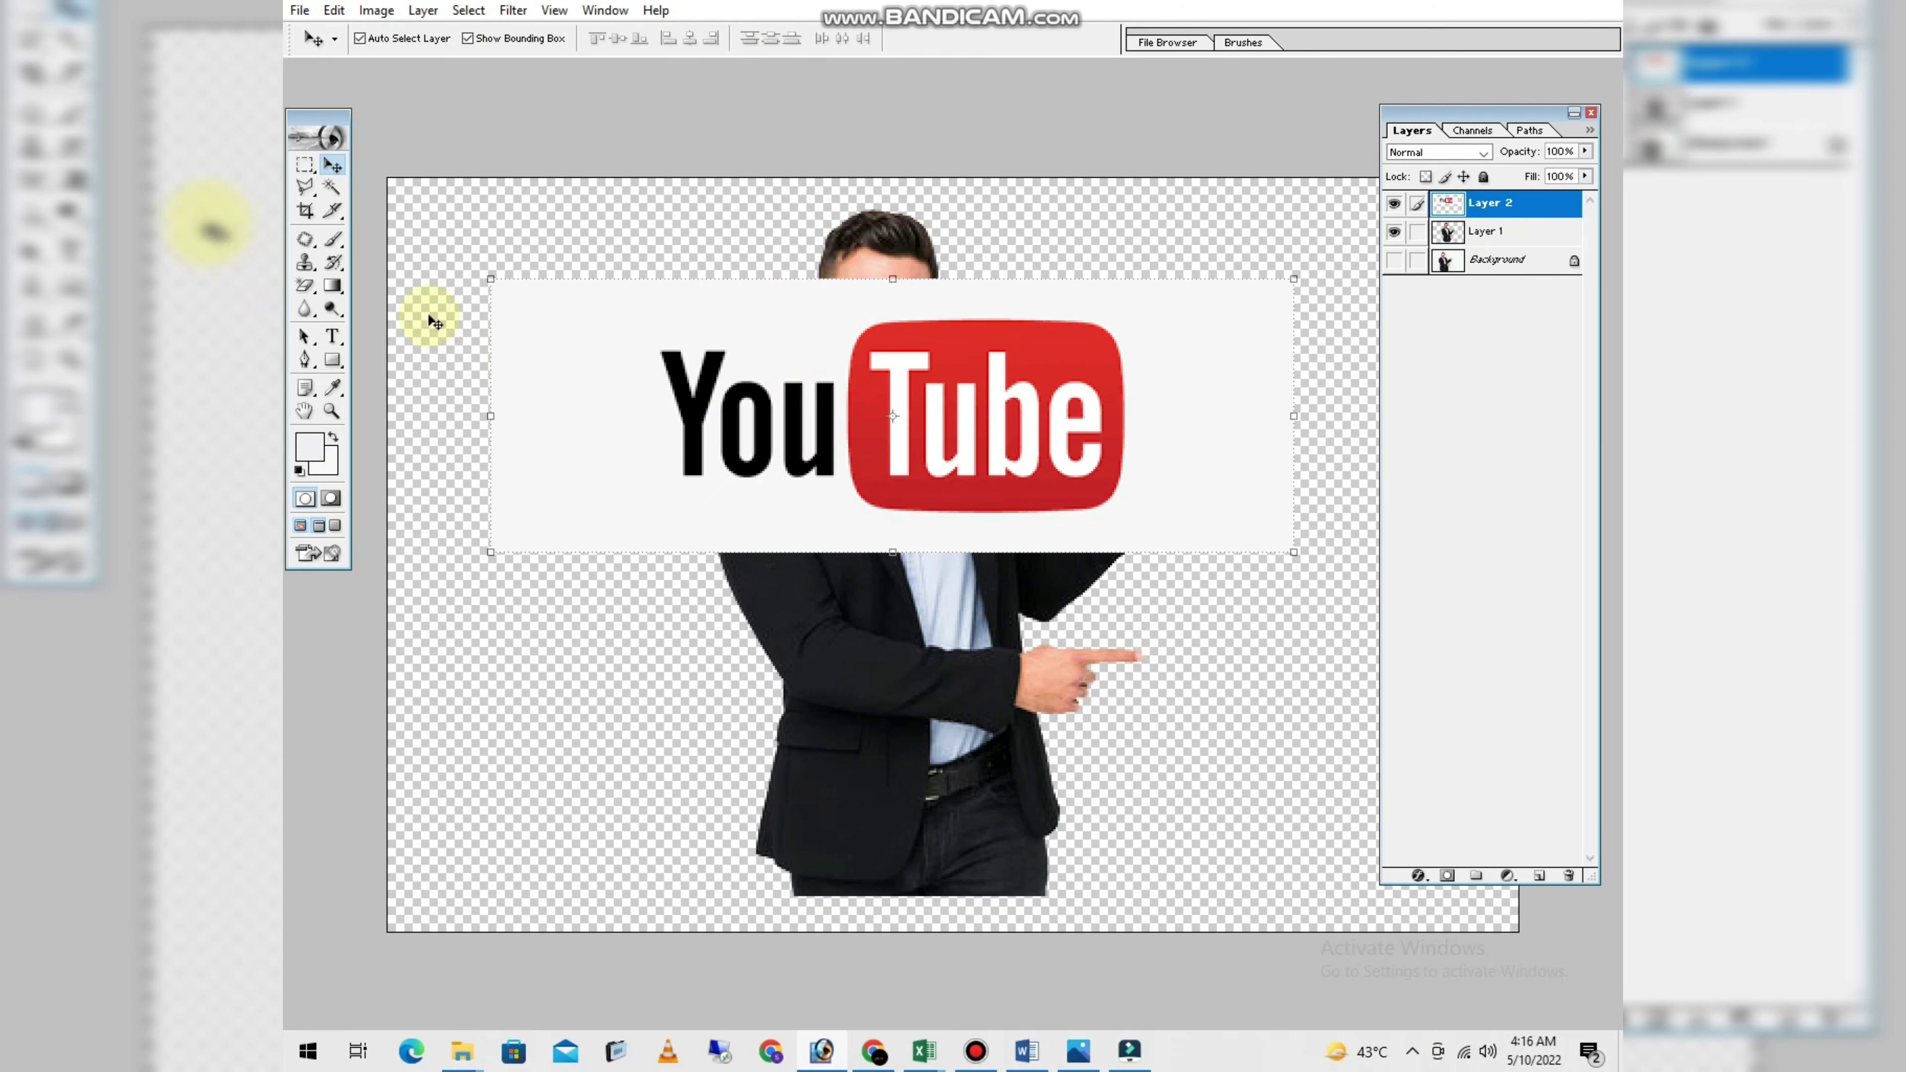
Step: Select the logo's light background with the Magic Wand, delete it, and deselect
{"action": "left_click", "coordinate": [332, 186]}
{"action": "left_click", "coordinate": [621, 388]}
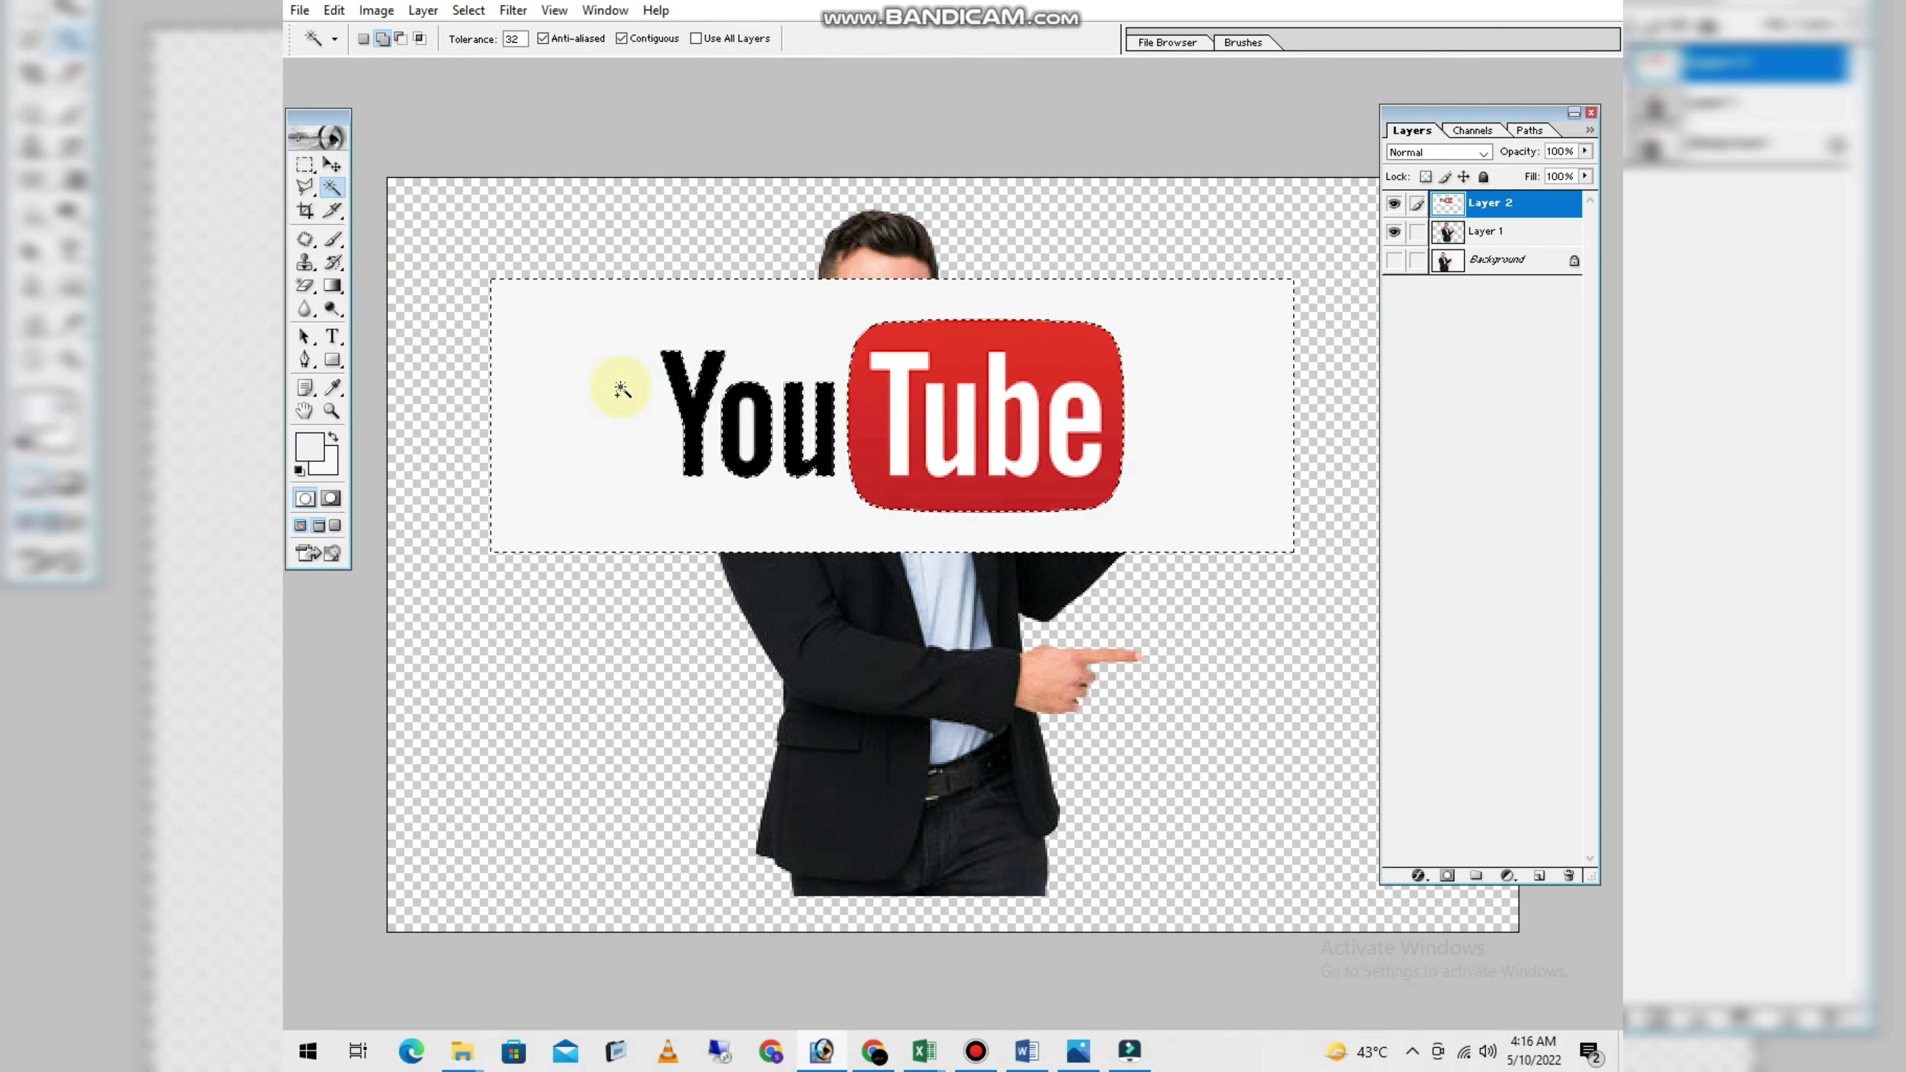
{"action": "key", "text": "Delete"}
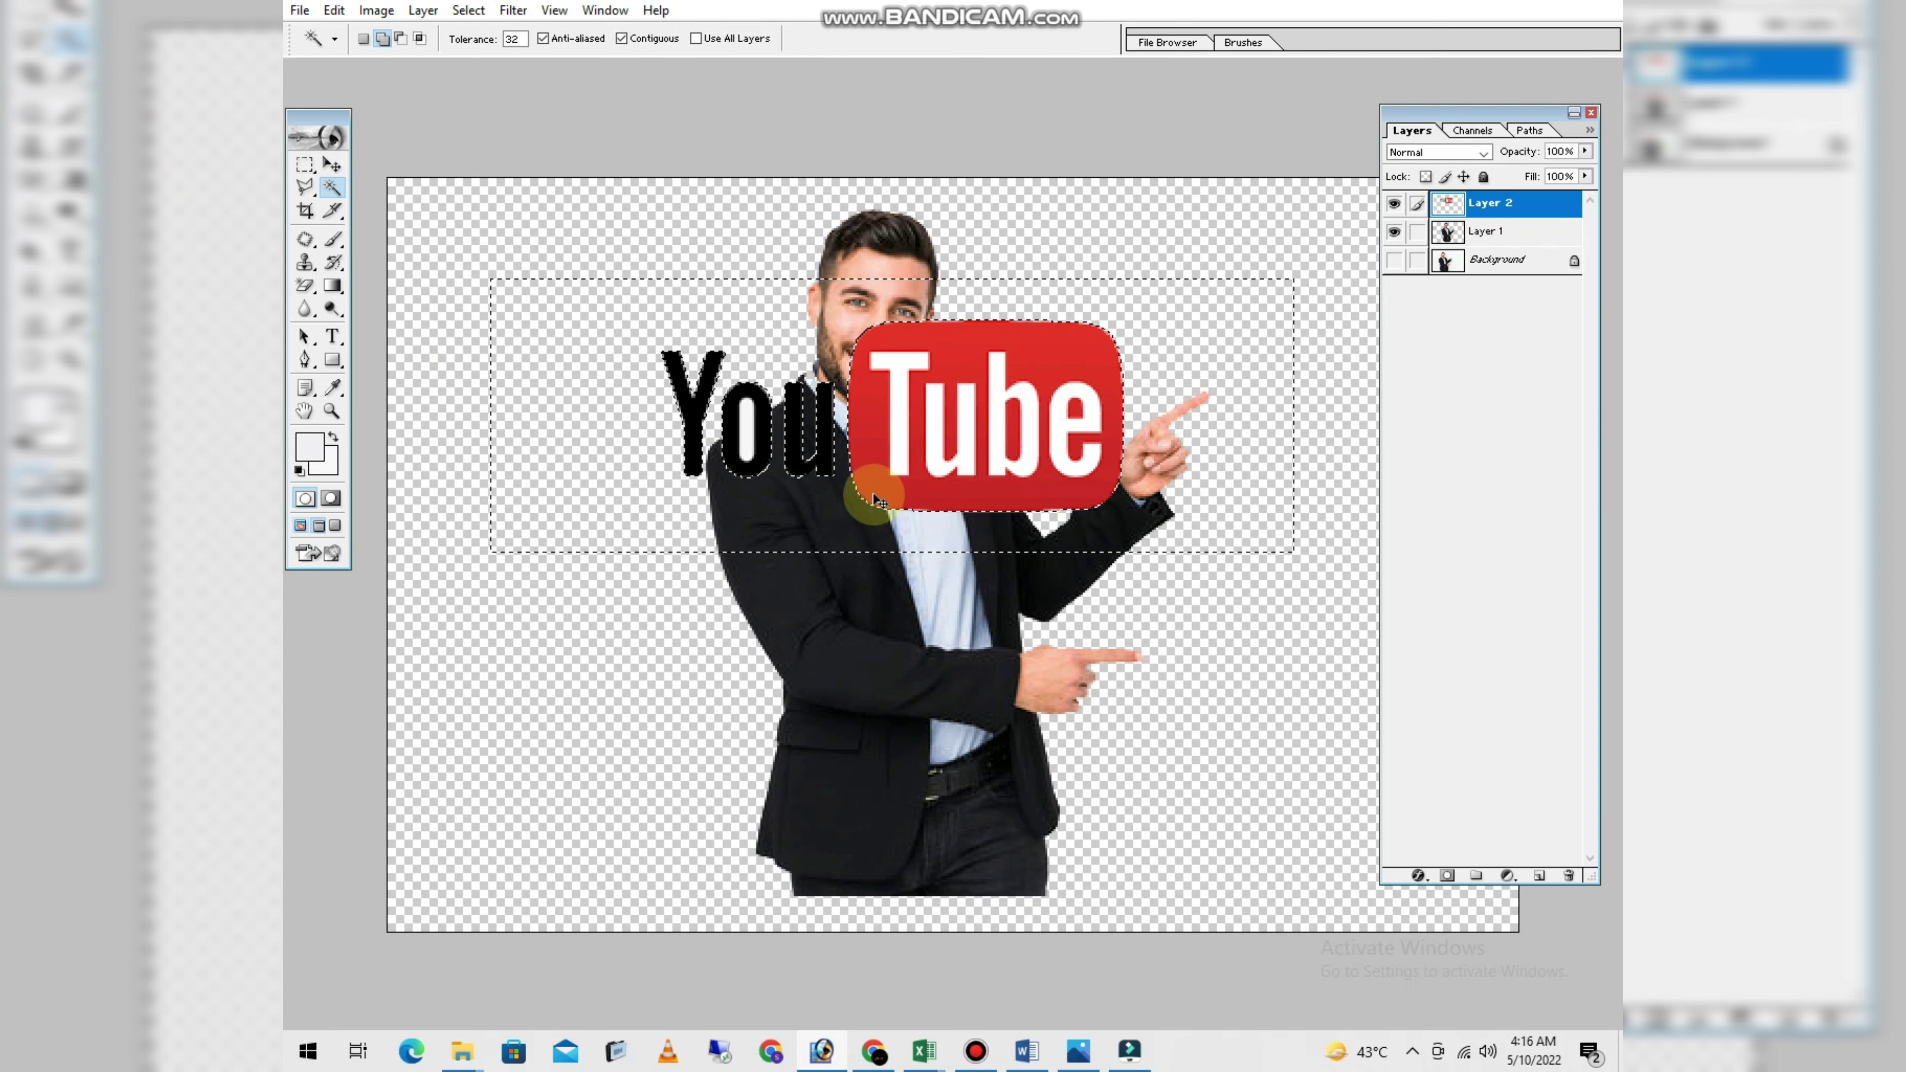
{"action": "key", "text": "ctrl+d"}
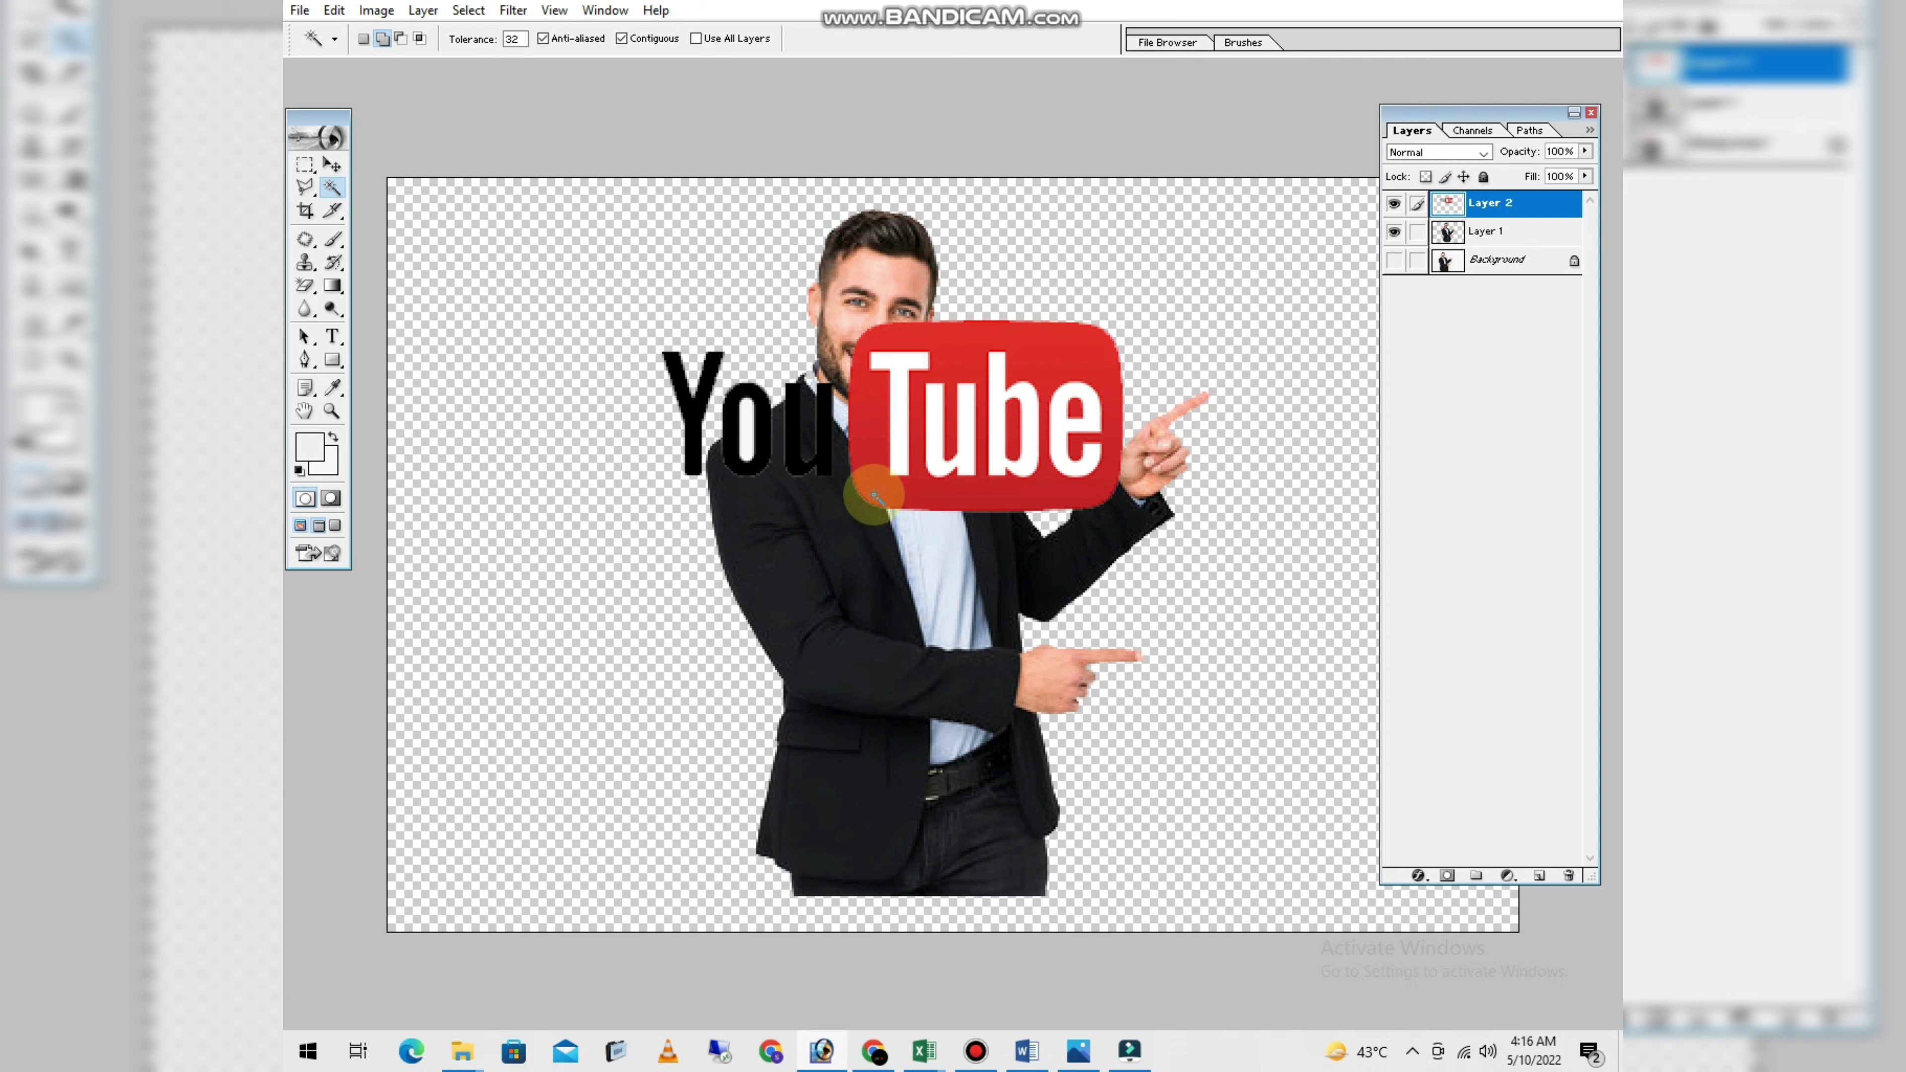
Step: Delete the light fill inside the logo's letter "o" and the white "Tube" lettering with the Magic Wand, and deselect
{"action": "left_click", "coordinate": [747, 435]}
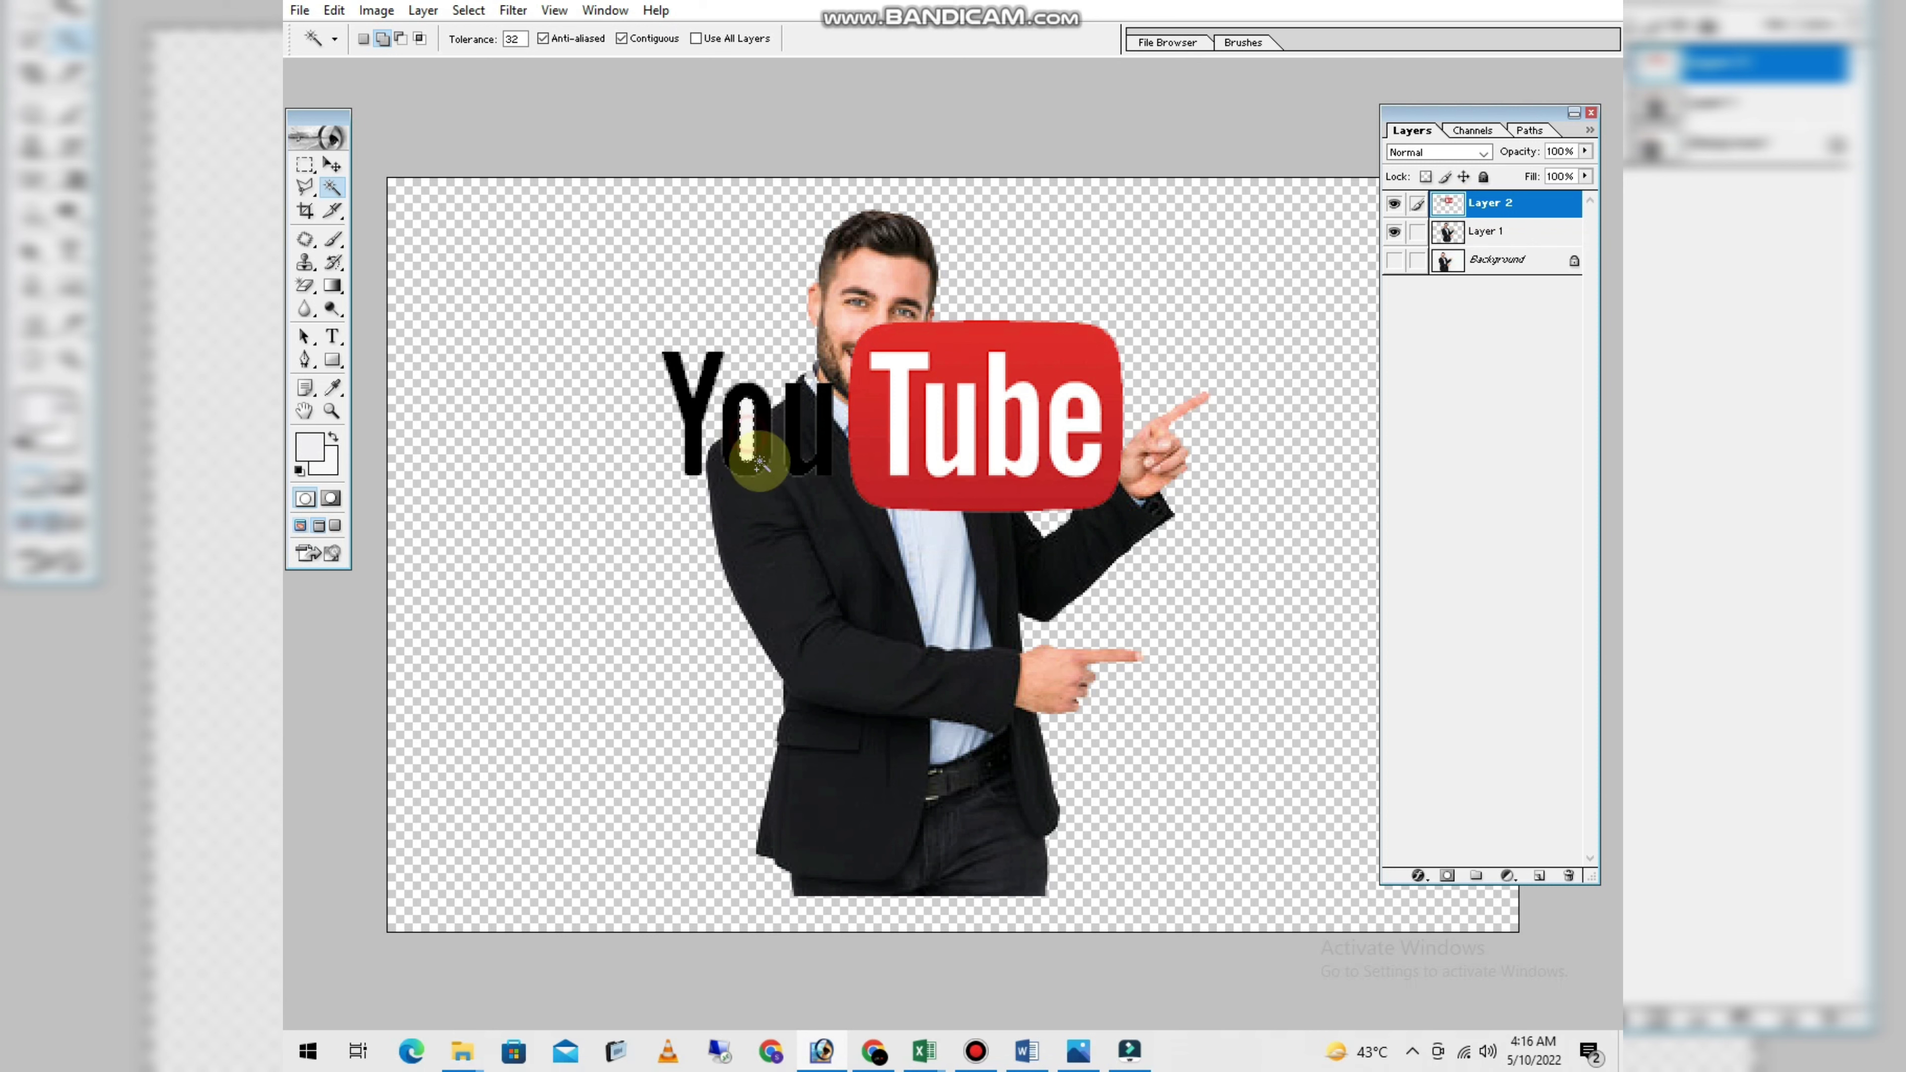
{"action": "left_click", "coordinate": [899, 432]}
{"action": "left_click", "coordinate": [940, 435]}
{"action": "left_click", "coordinate": [983, 421]}
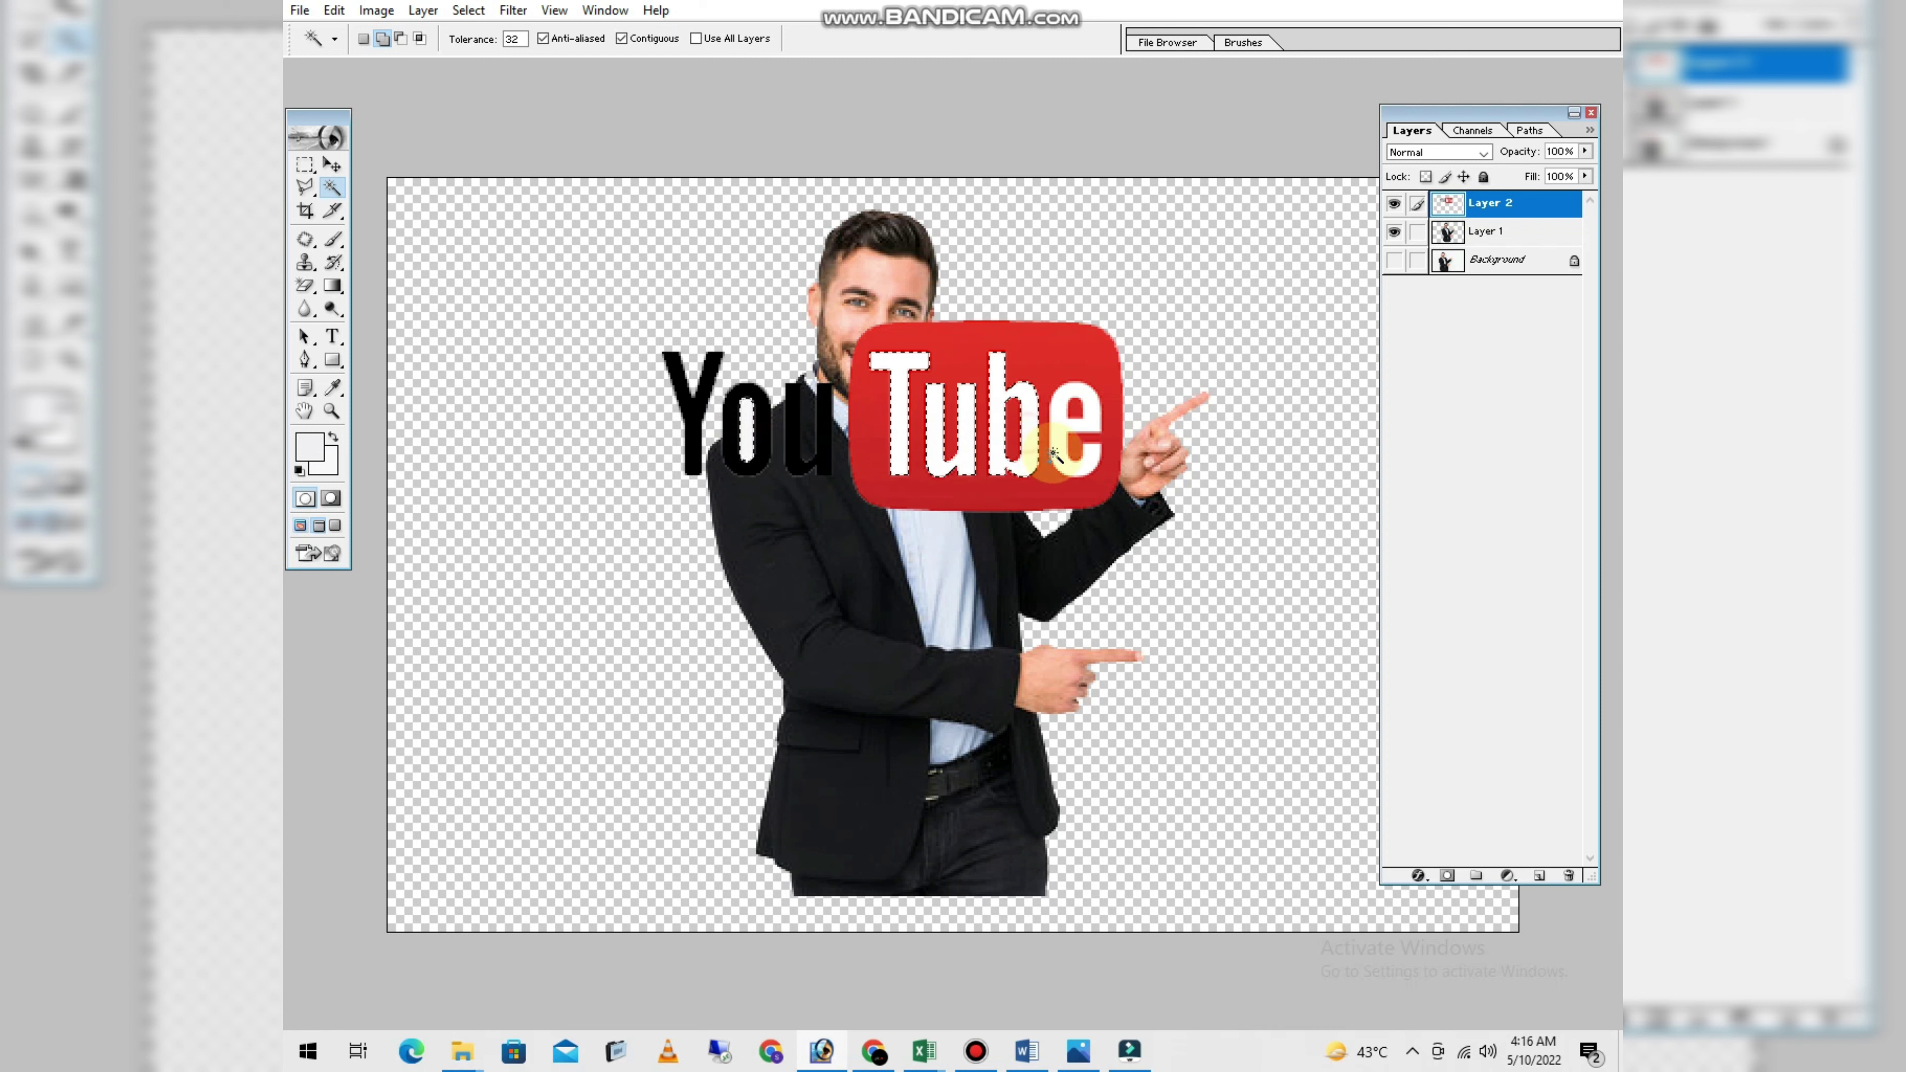
{"action": "left_click", "coordinate": [1060, 440]}
{"action": "key", "text": "Delete"}
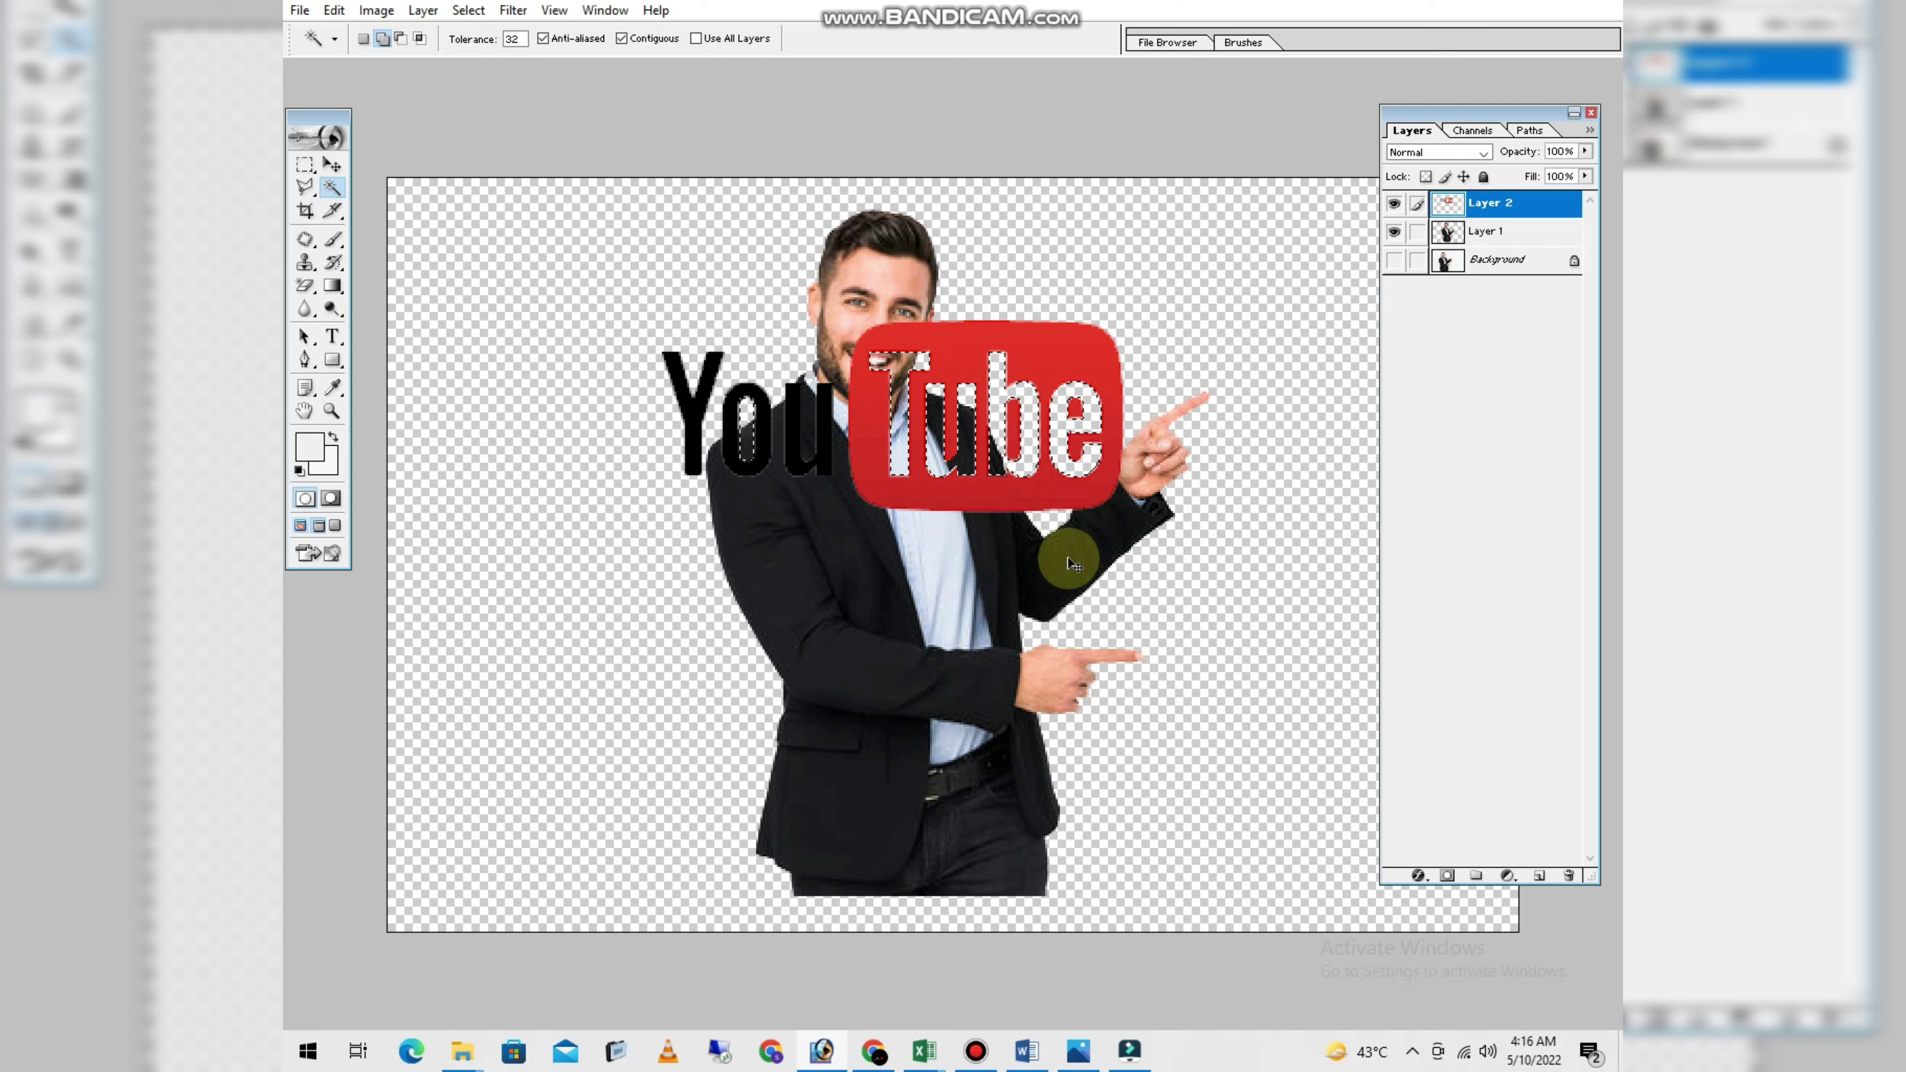
{"action": "key", "text": "ctrl+d"}
Step: Move the YouTube logo up and left of the man's head and scale it down to fit beside him
{"action": "key", "text": "v"}
{"action": "left_click_drag", "start_coordinate": [1115, 532], "coordinate": [740, 335]}
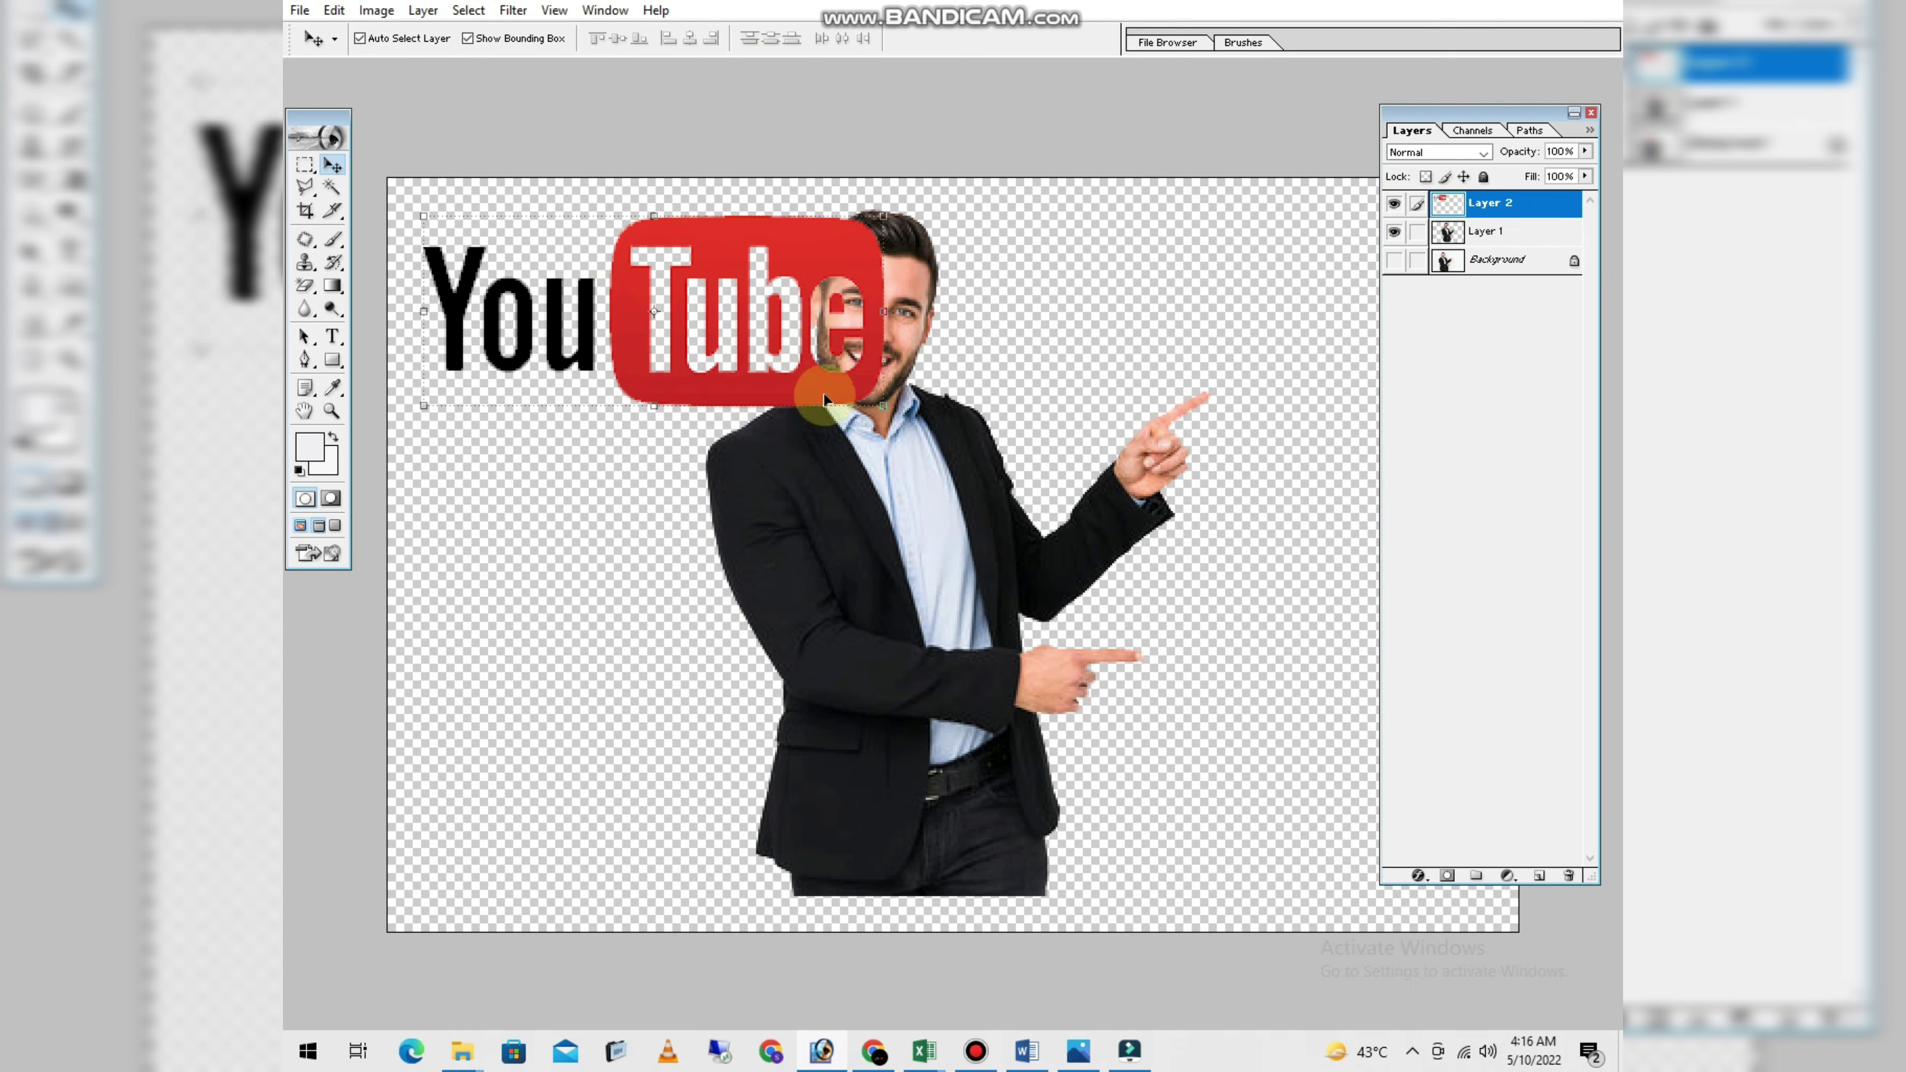
{"action": "left_click_drag", "start_coordinate": [879, 406], "coordinate": [710, 320]}
{"action": "key", "text": "Return"}
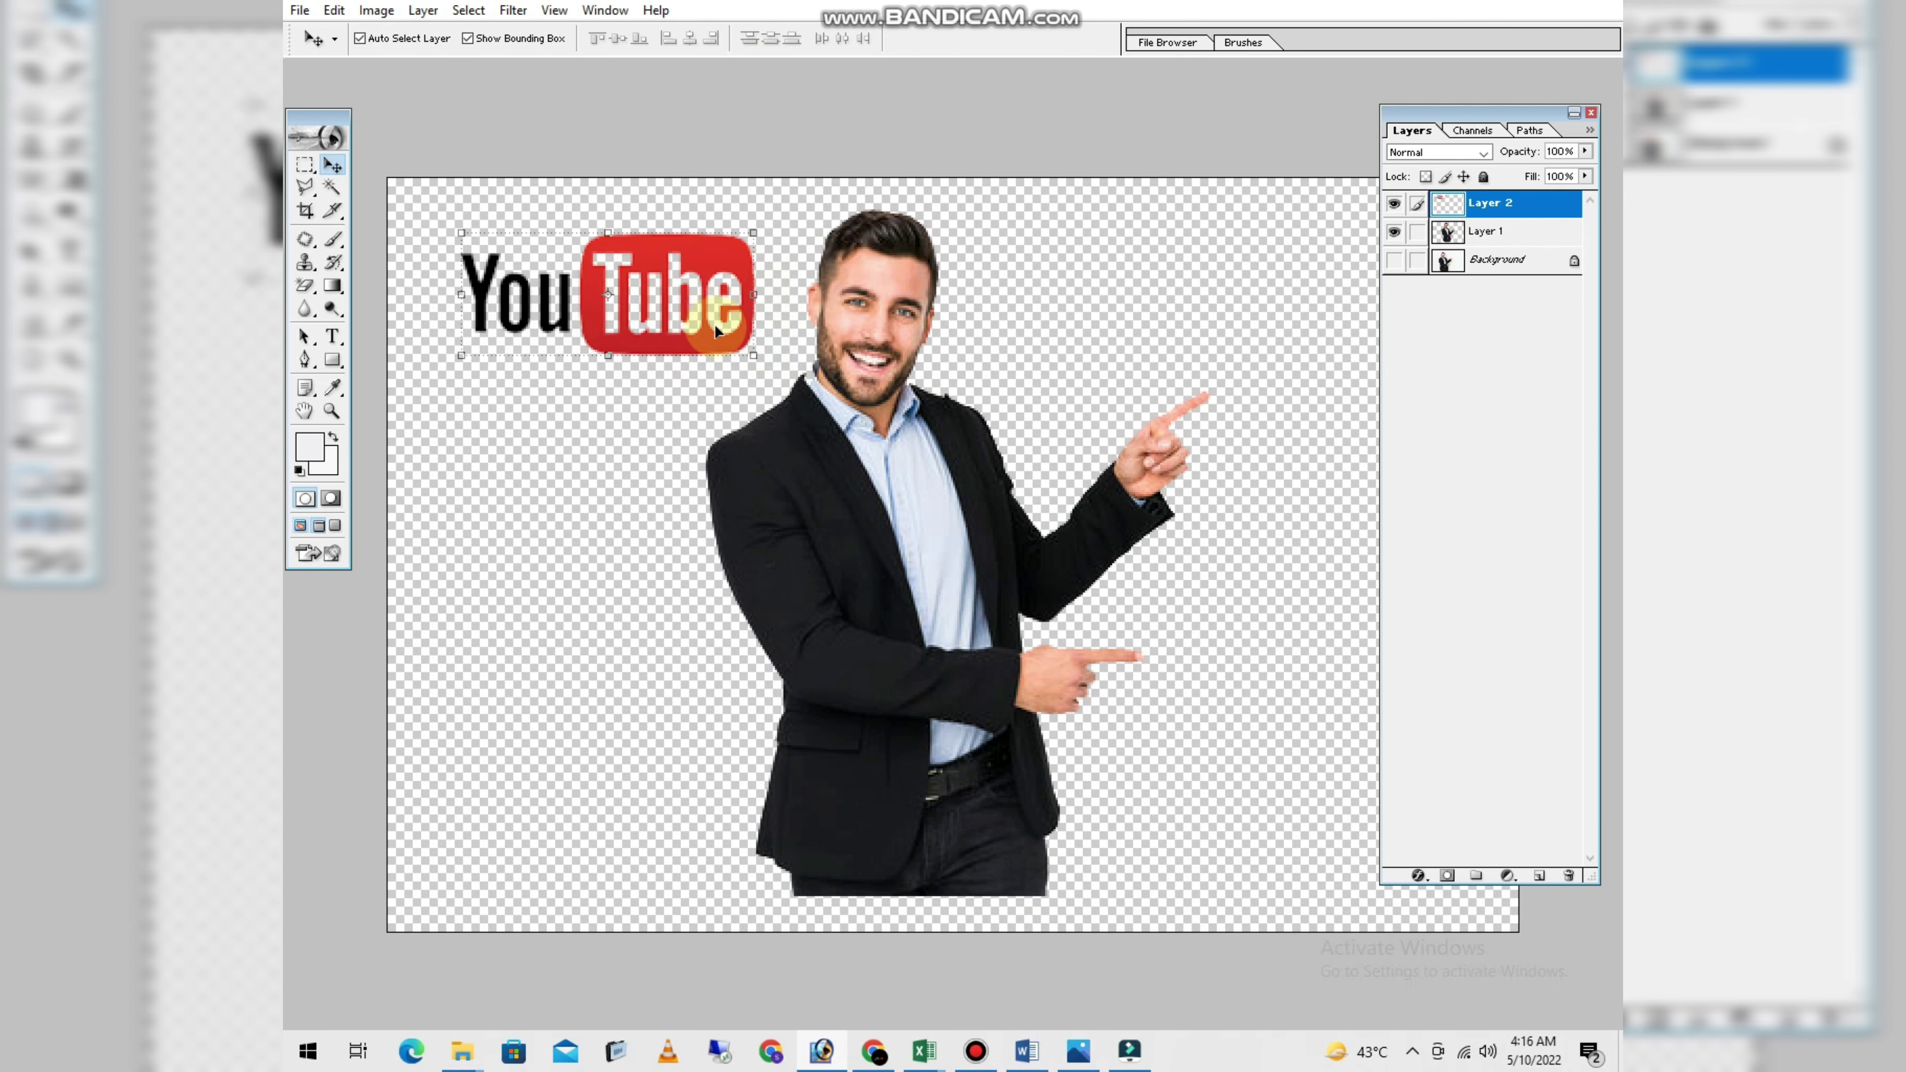